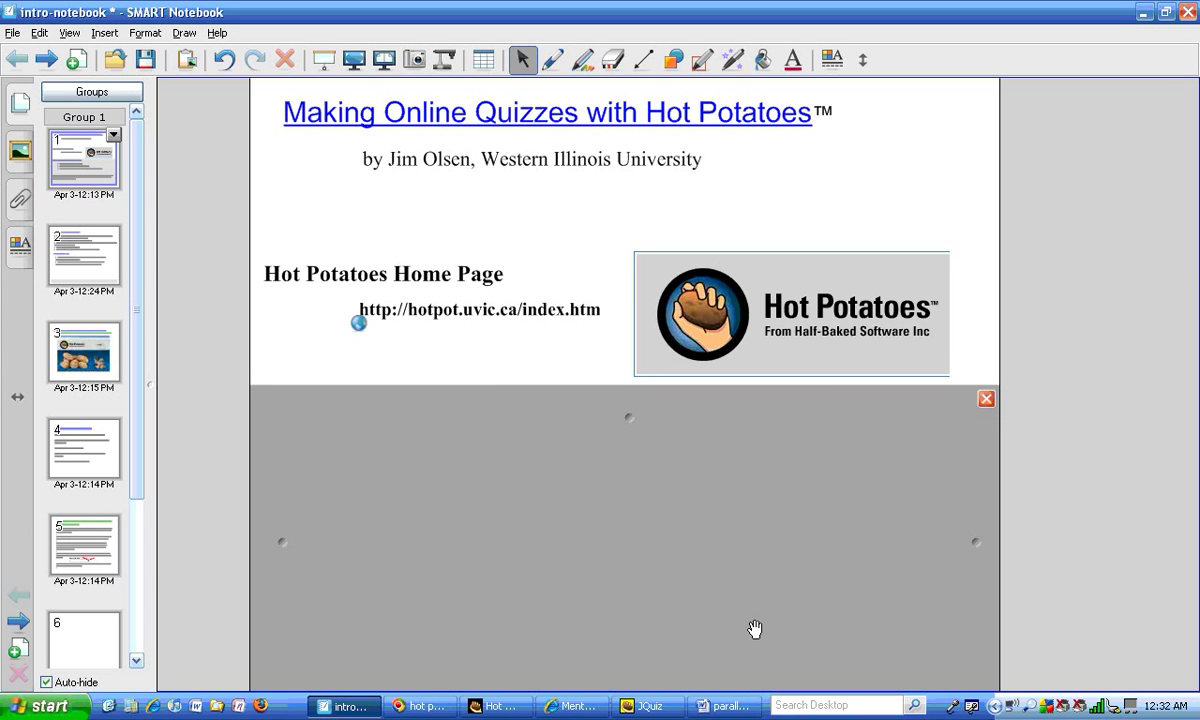
- Show page 4 of the notebook, then the page with steps for putting a graphic in a Hot Potatoes quiz
click(100, 450)
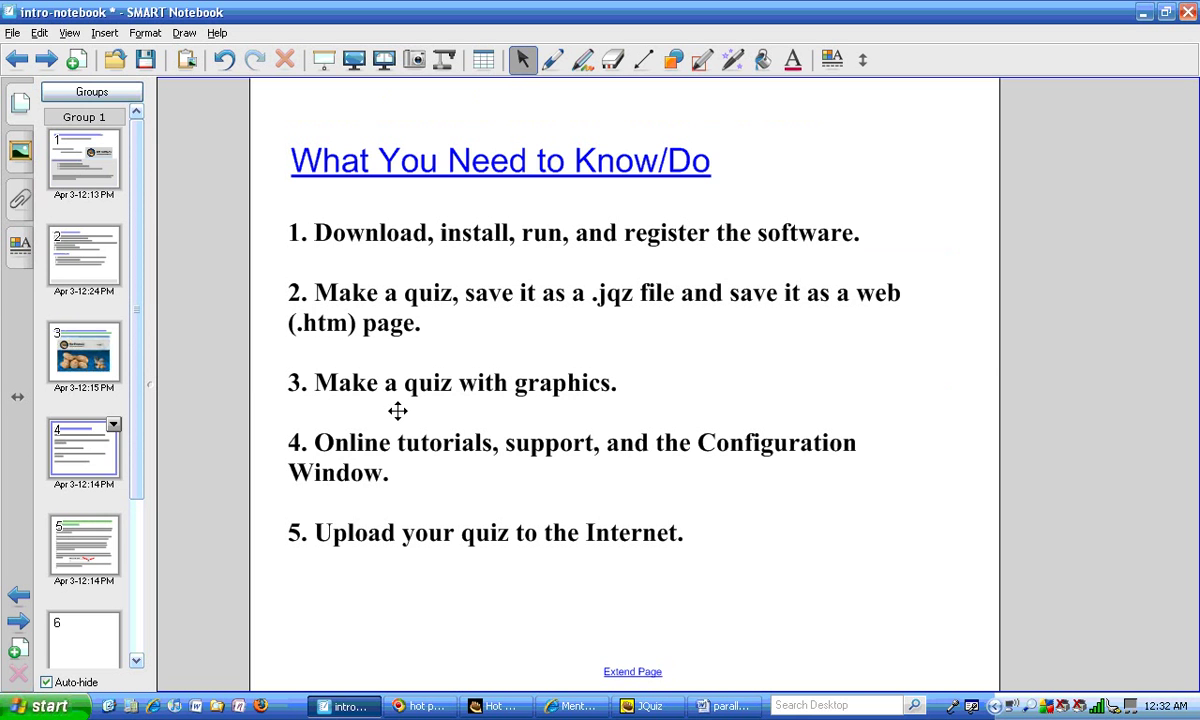
click(47, 58)
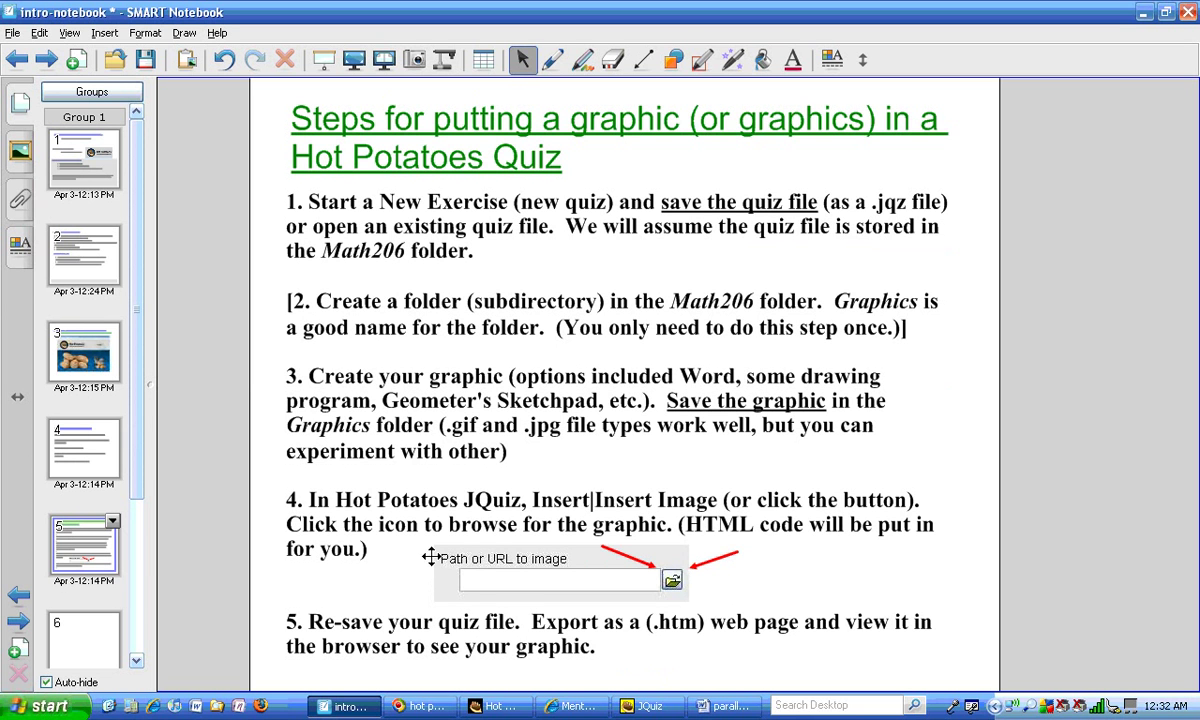
- Switch to JQuiz, complete question 3 as "Find the area of the trapezoid." and save the quiz file
click(650, 706)
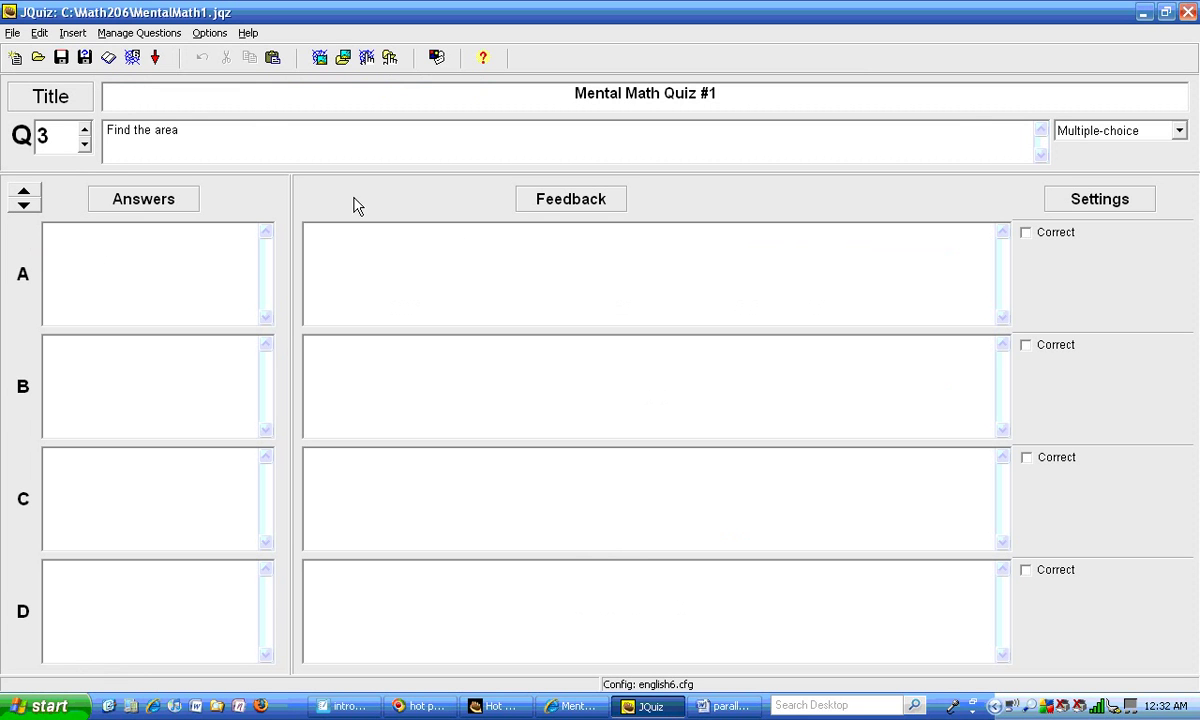
click(259, 129)
text(of the trapezoid.)
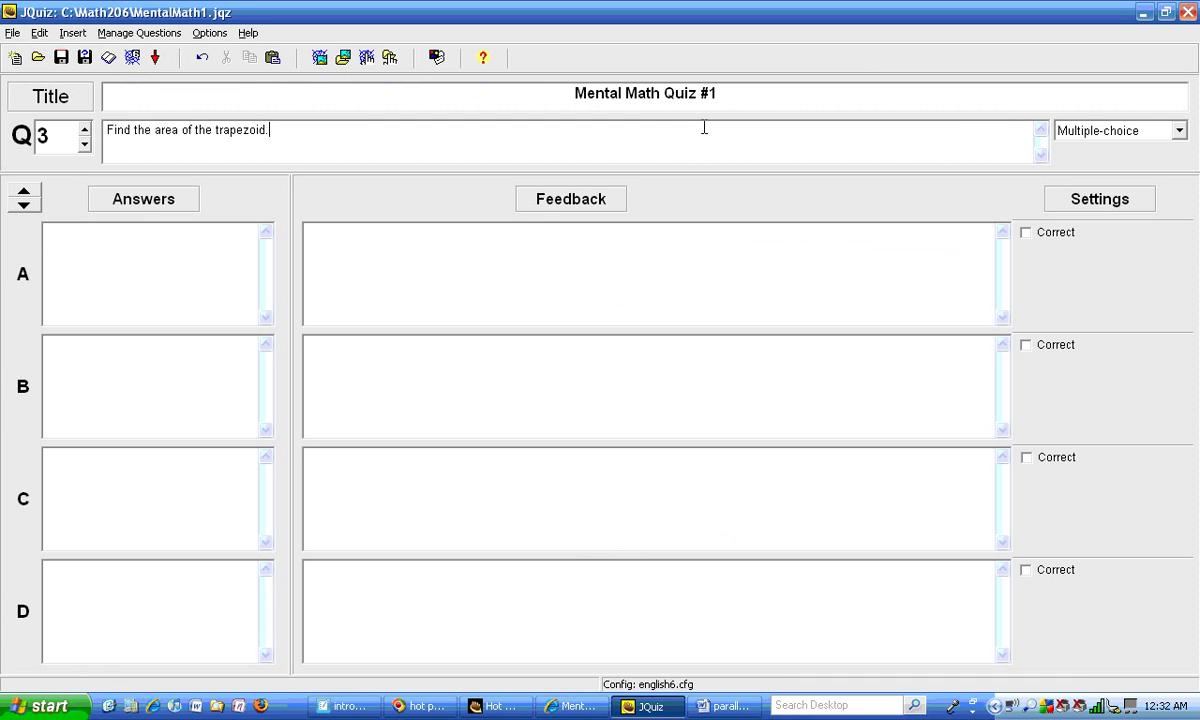
click(61, 60)
- Return to the notebook's graphic steps, and open the C:\Math206 folder in Windows Explorer
click(347, 706)
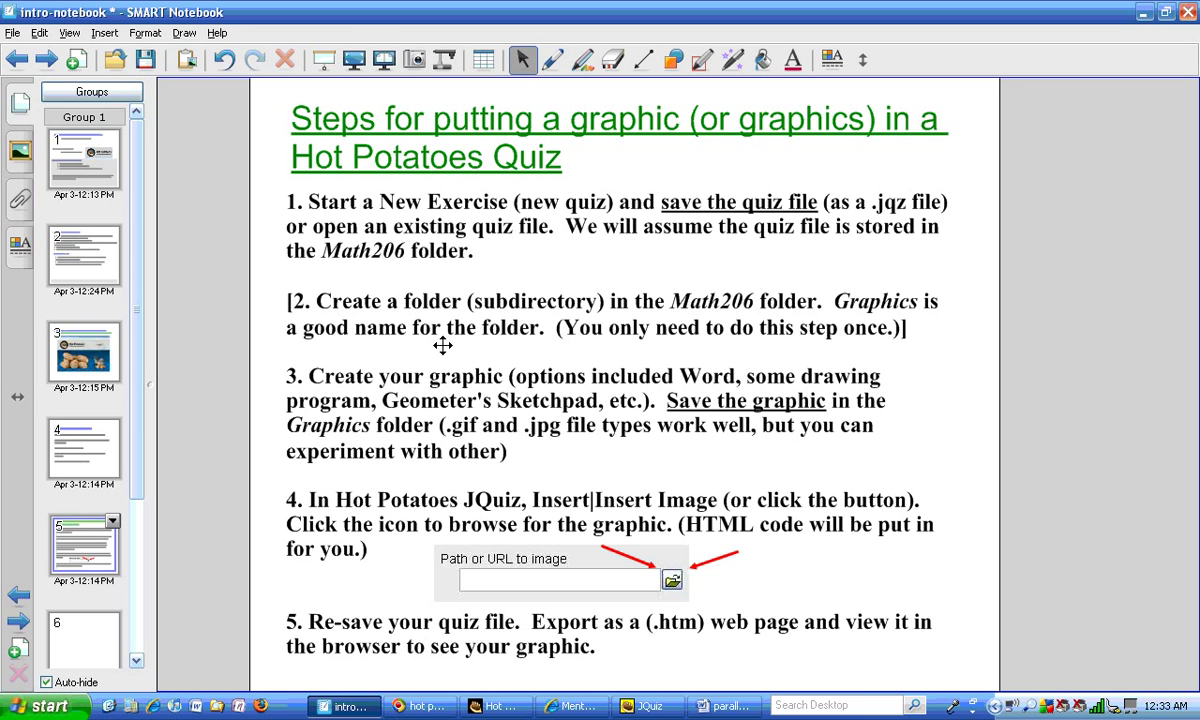
click(217, 708)
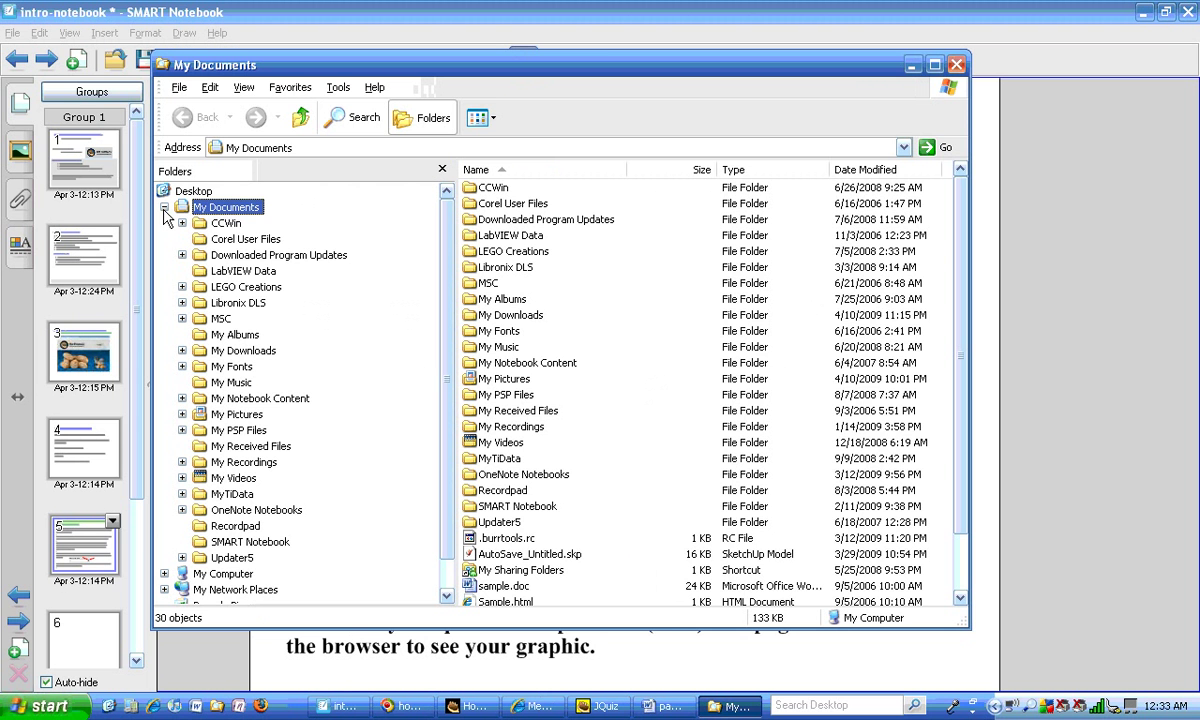
click(164, 207)
click(222, 223)
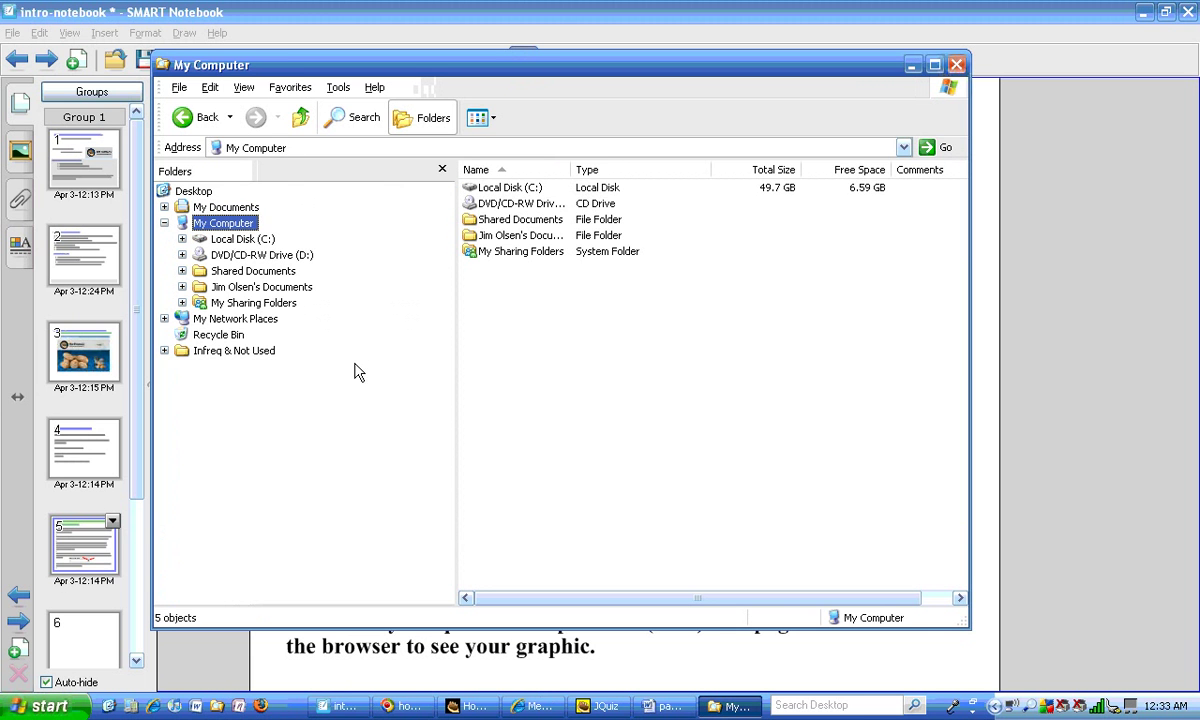
click(255, 239)
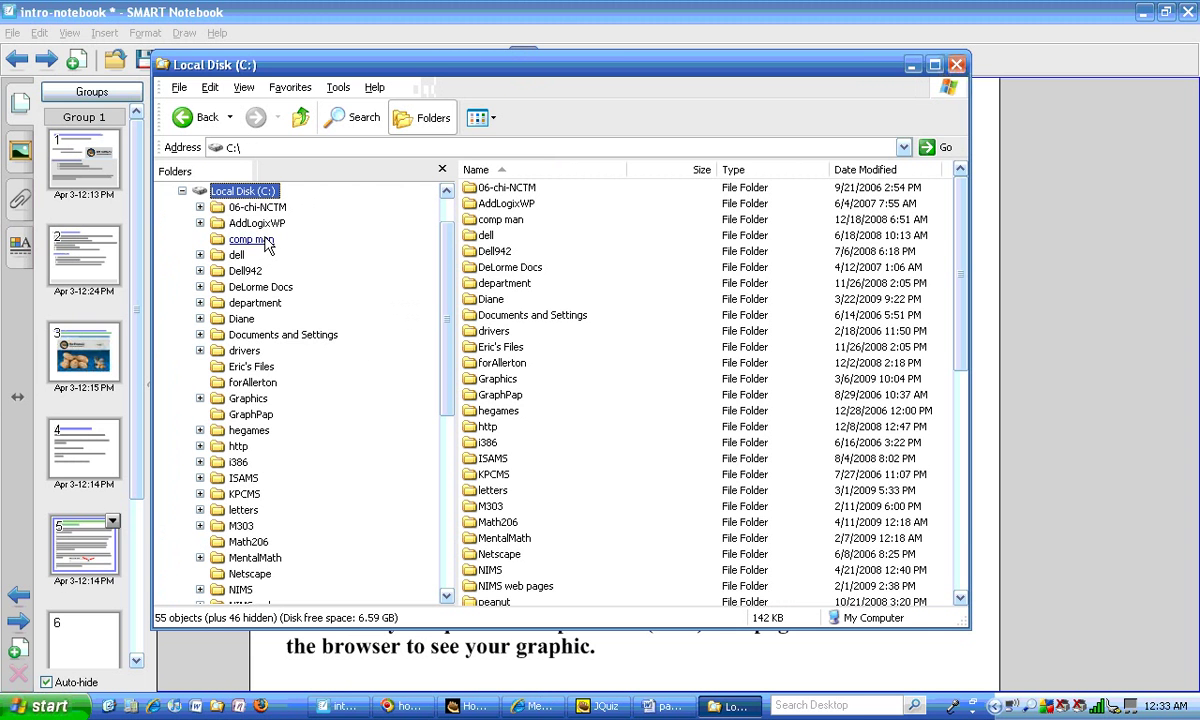
click(248, 542)
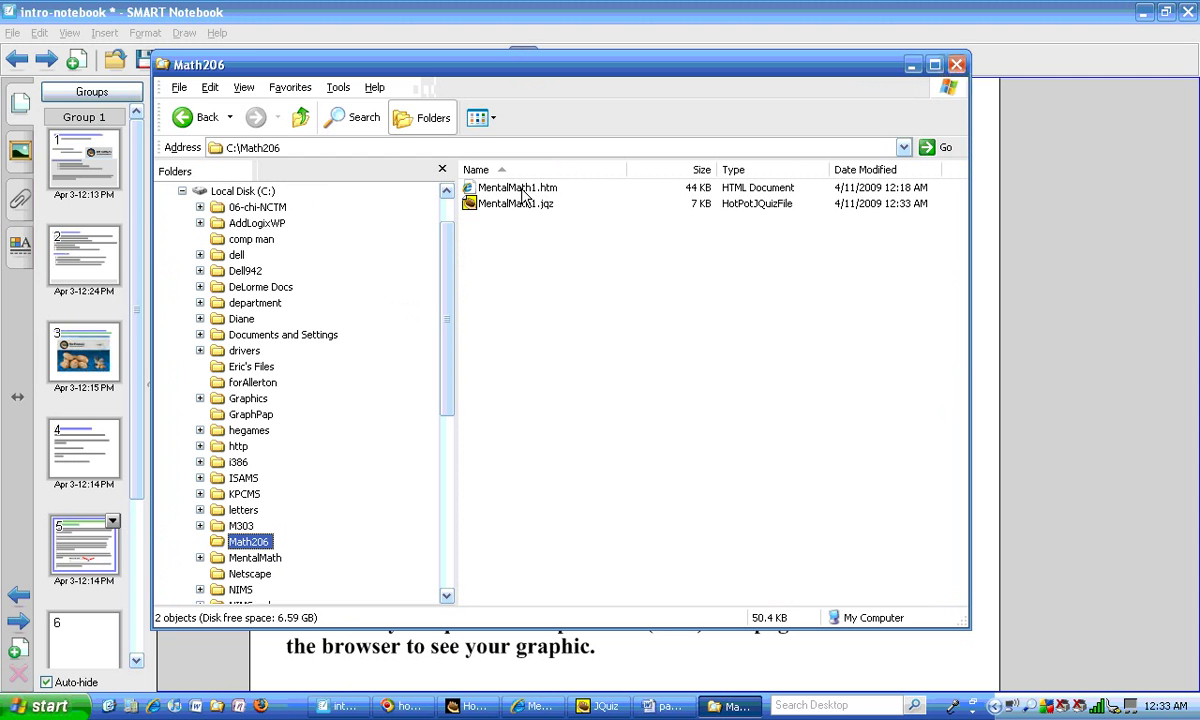
- Create a folder named Graphics inside Math206 and minimize the Explorer window
right_click(561, 317)
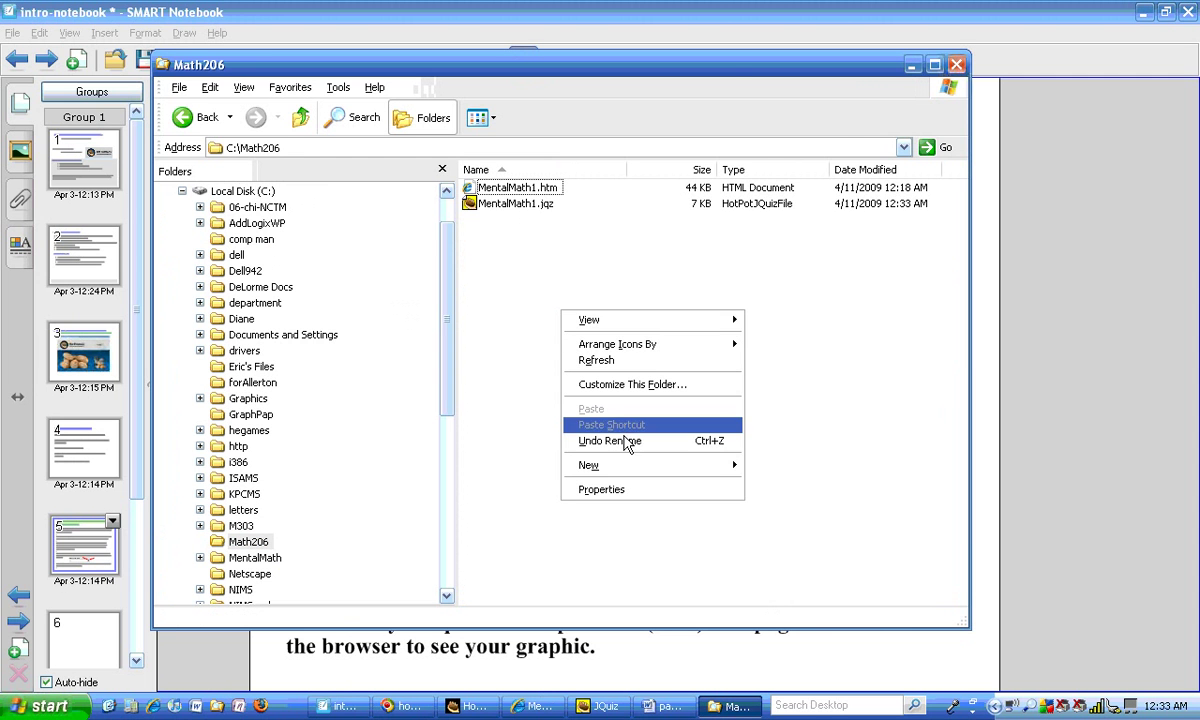
mouse_move(637, 470)
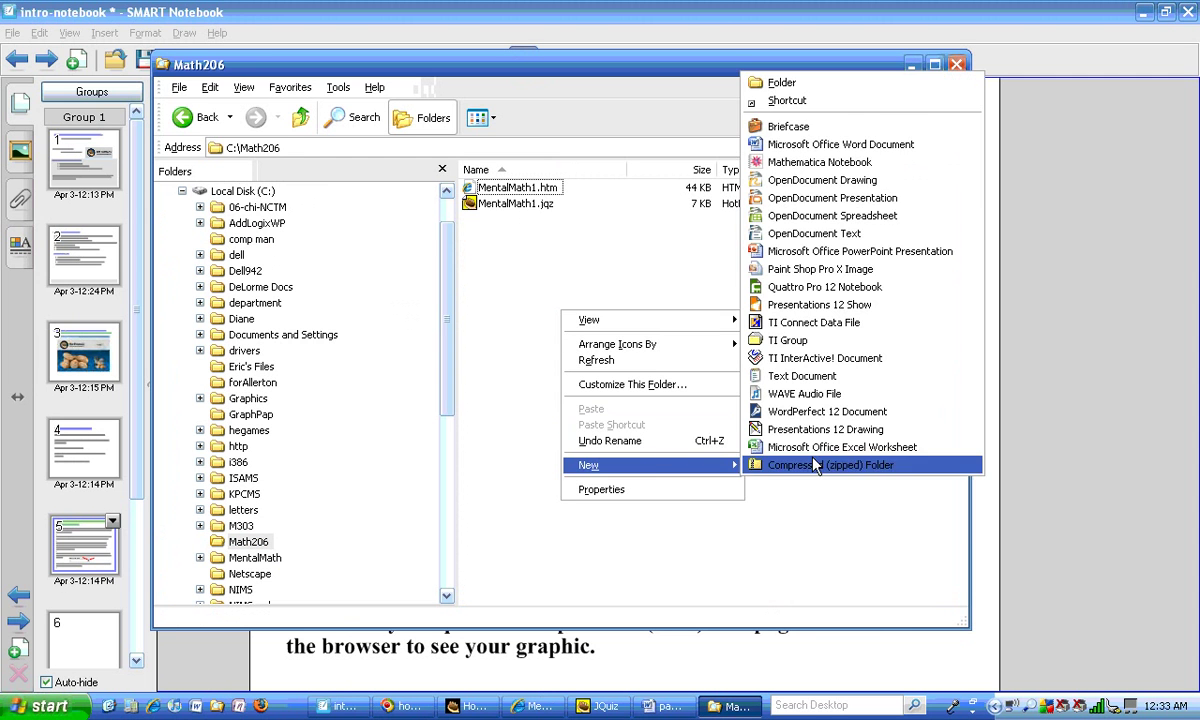
click(846, 84)
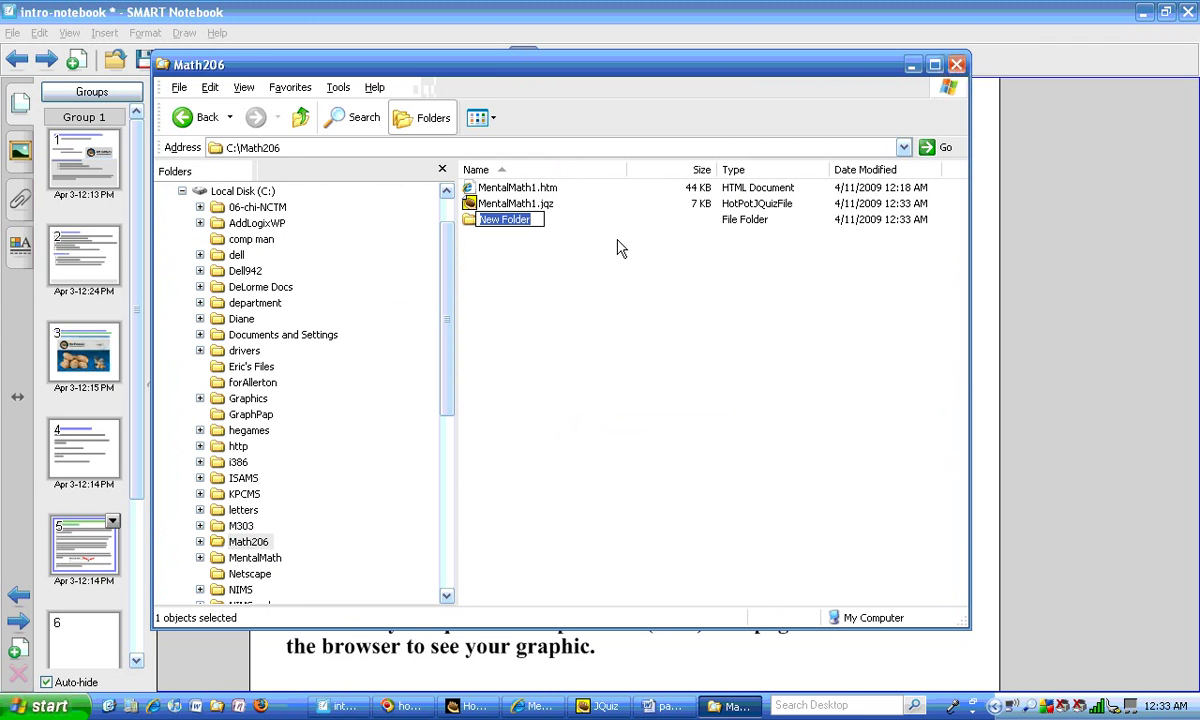
text(Gra)
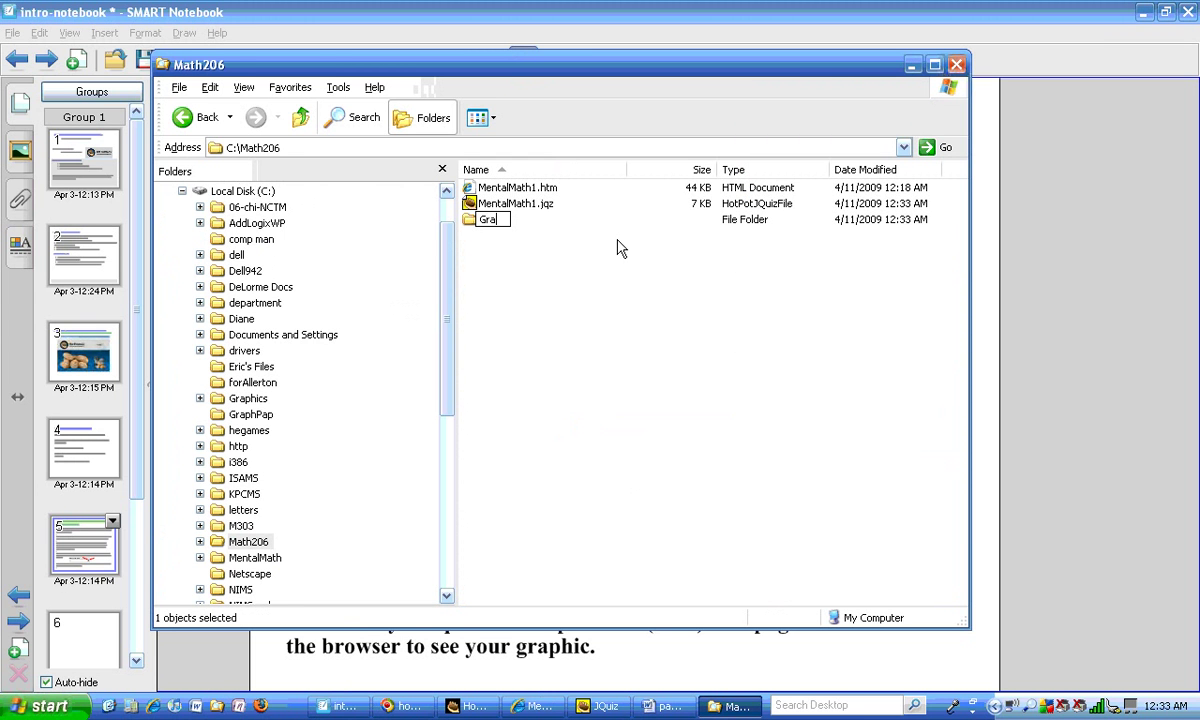
text(phics)
key(Return)
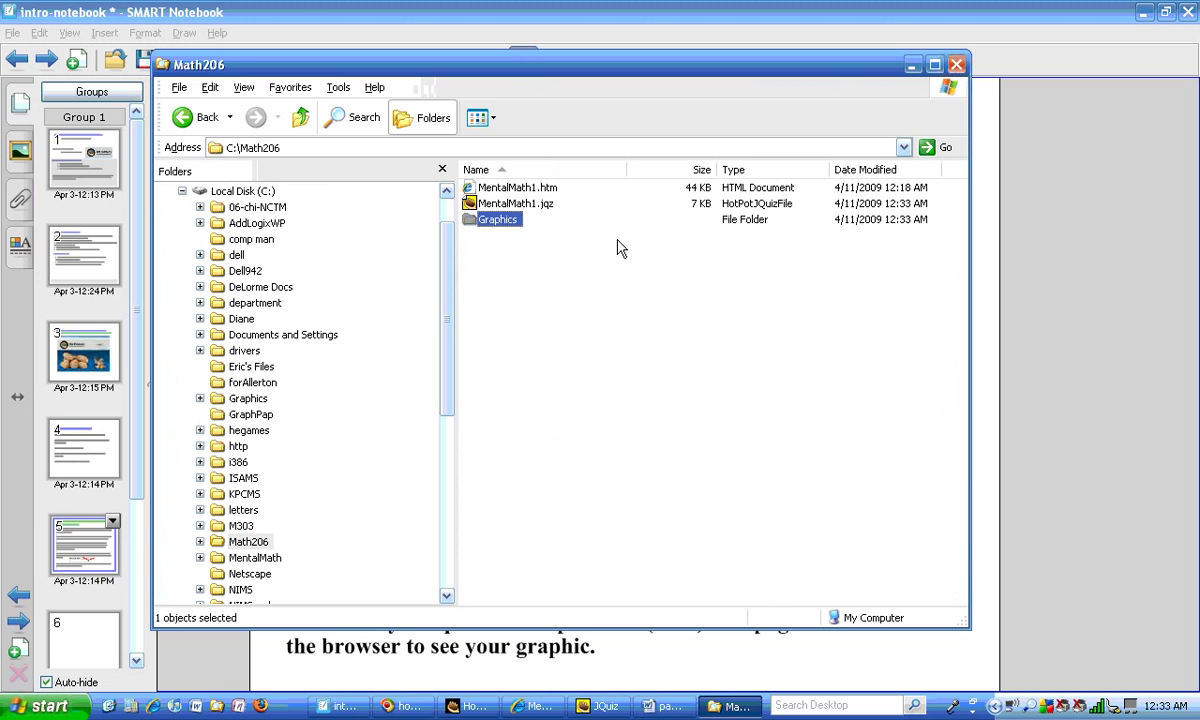
click(912, 66)
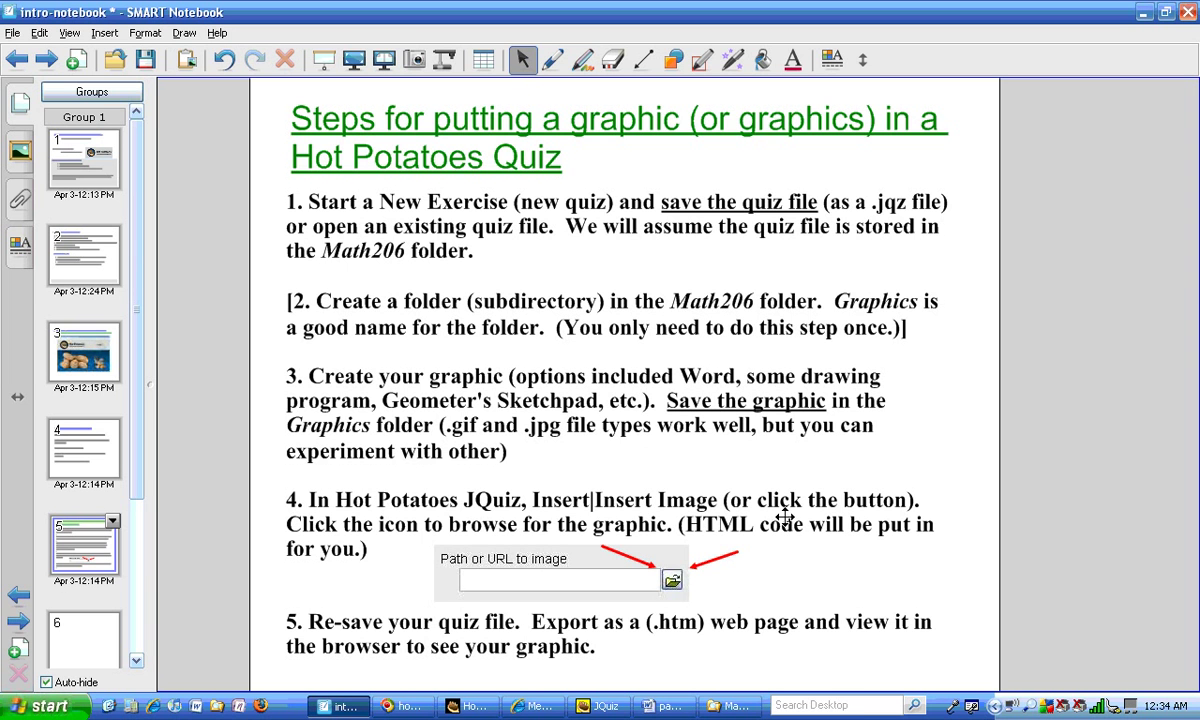
- Switch to parallelogram.docx in Word and draw a vertical line about 1.13" long from the parallelogram's upper-left corner to its base
click(668, 706)
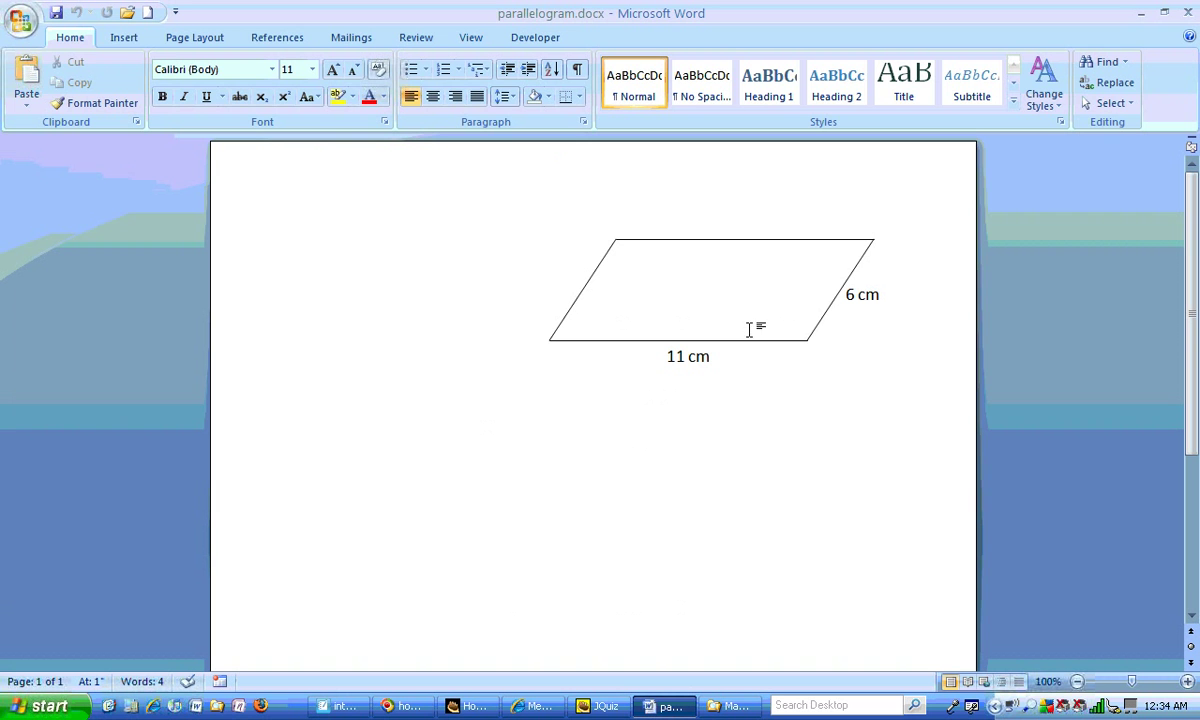
click(125, 40)
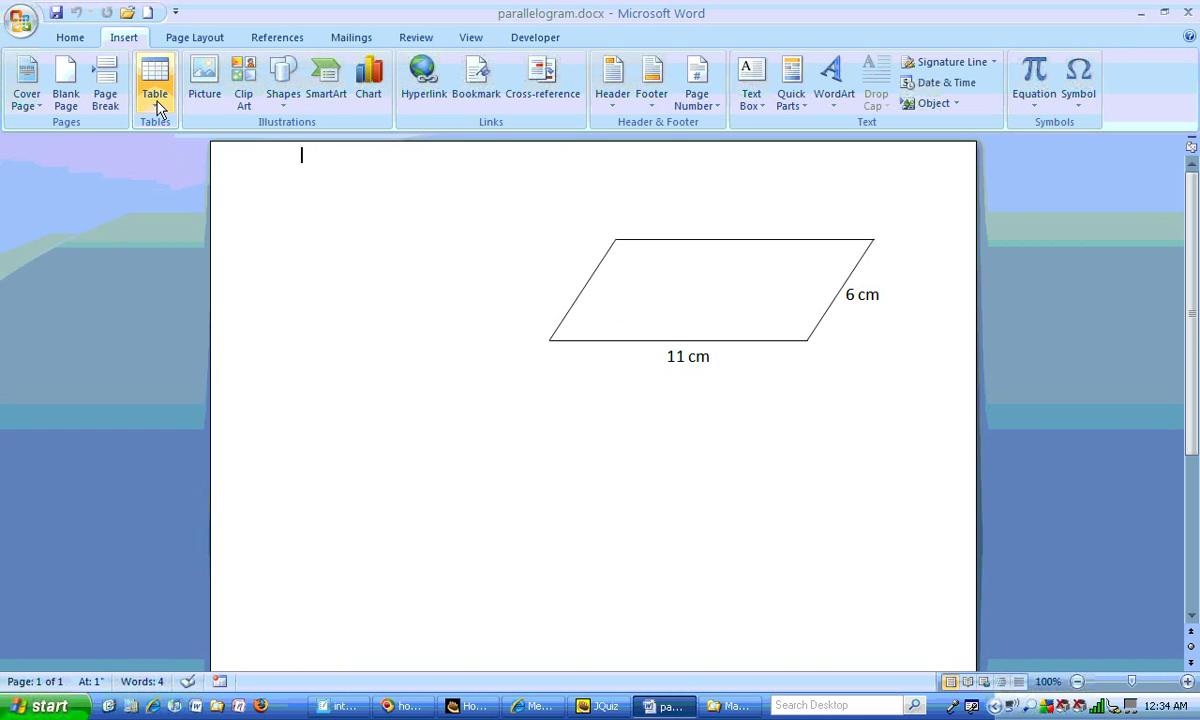
click(270, 76)
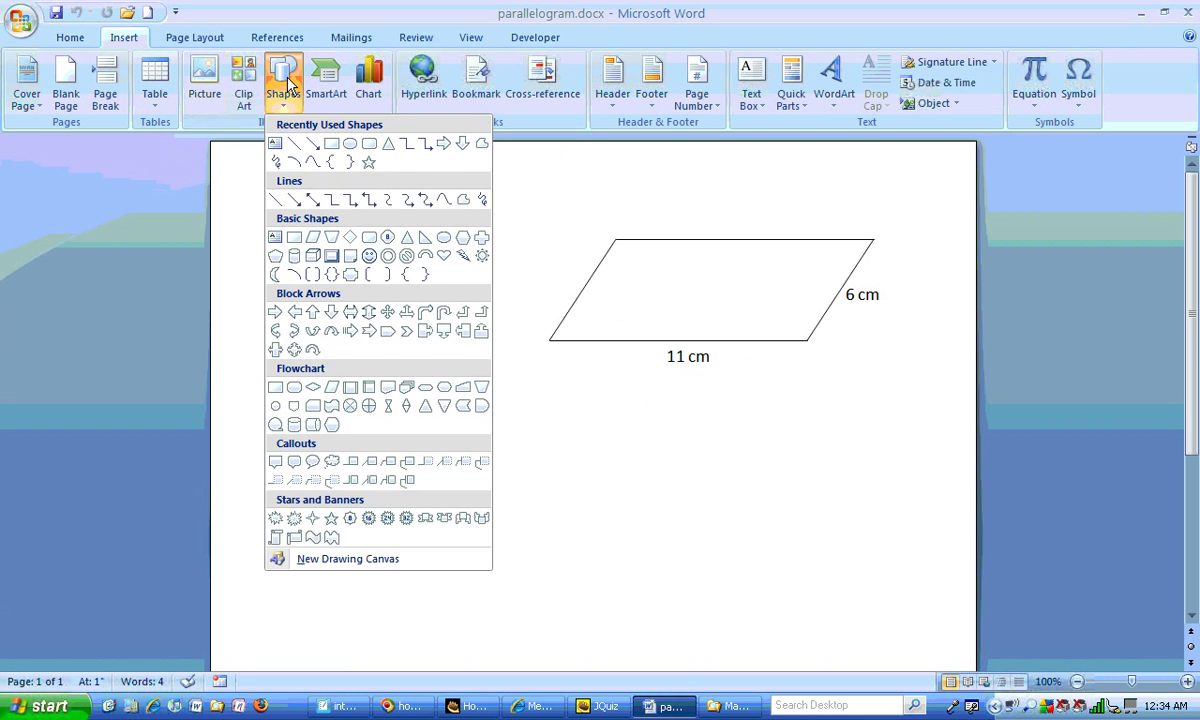
click(294, 144)
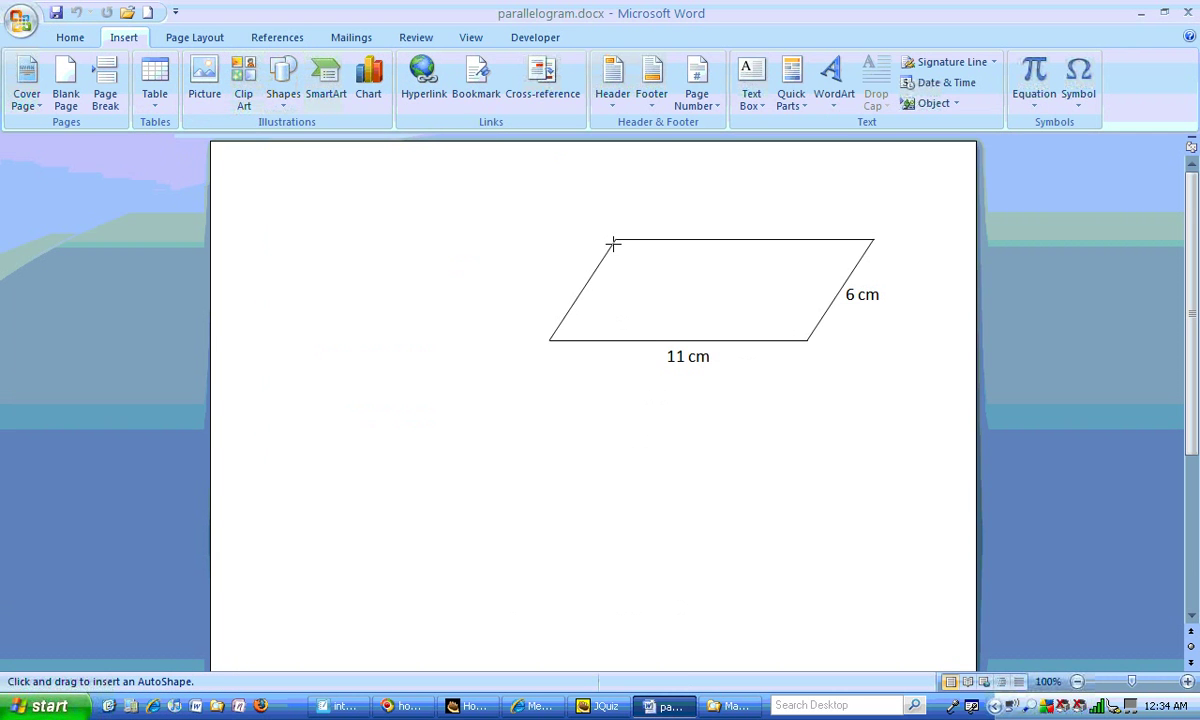
drag(616, 240, 616, 341)
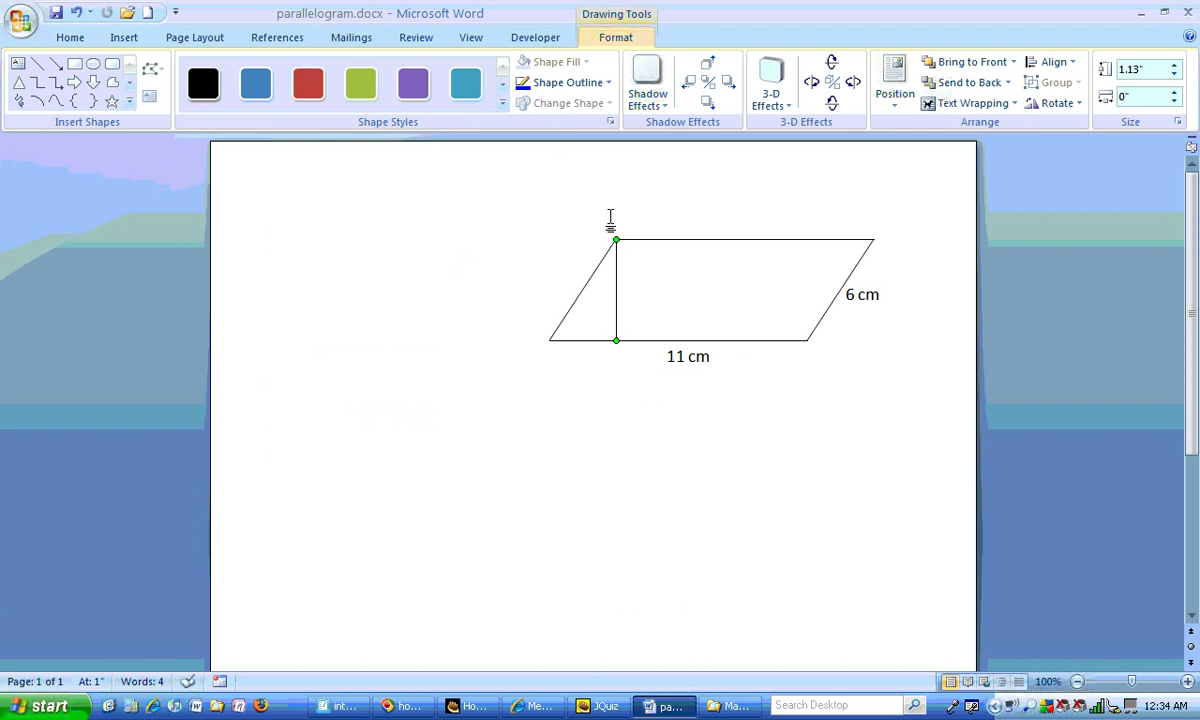
- Format the vertical height line as dashed with a weight of 1 pt
click(620, 262)
right_click(615, 283)
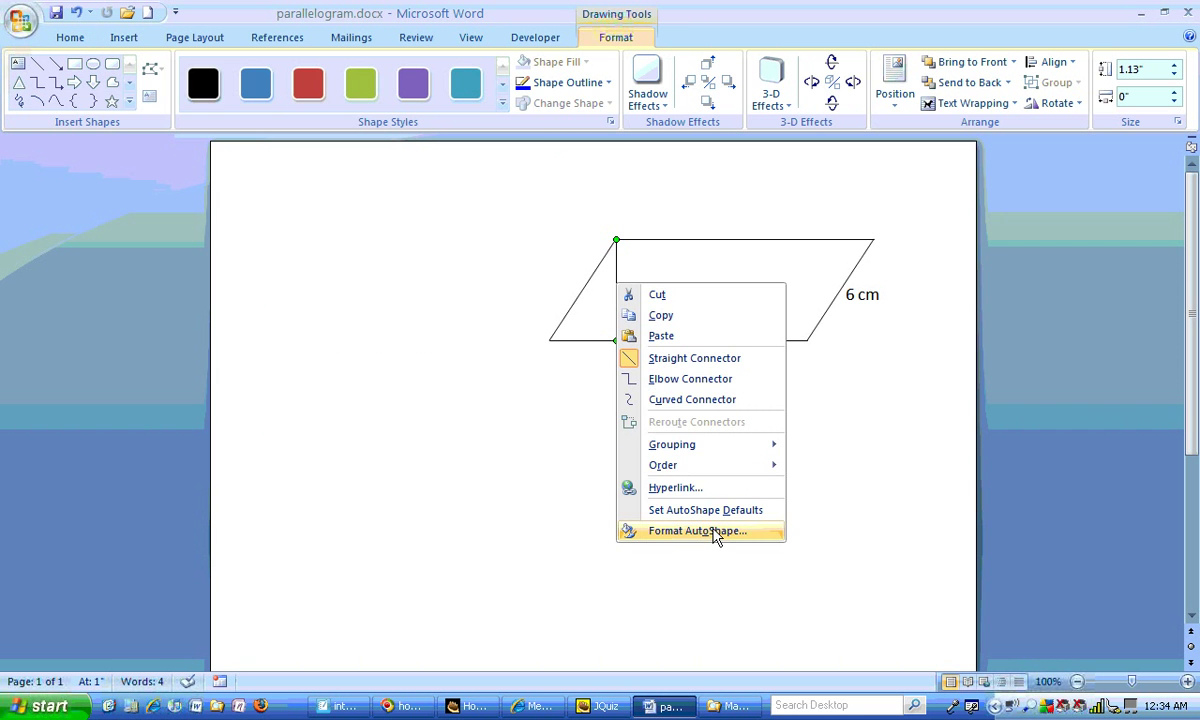
click(712, 531)
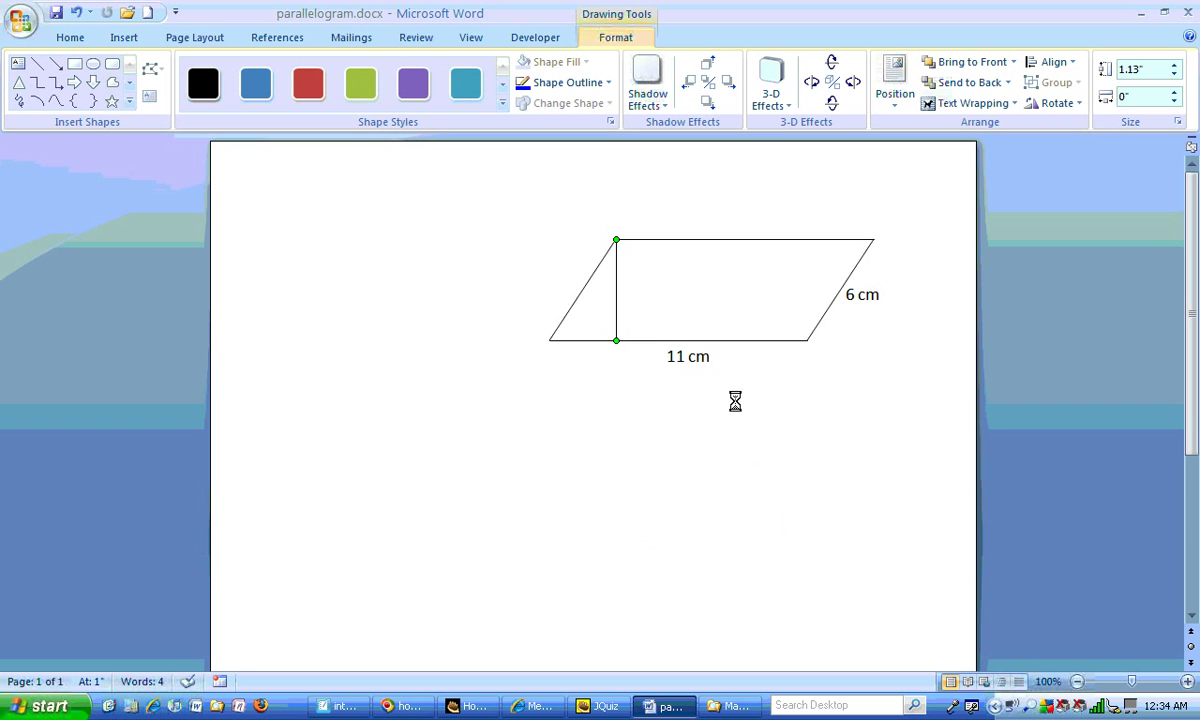
click(963, 417)
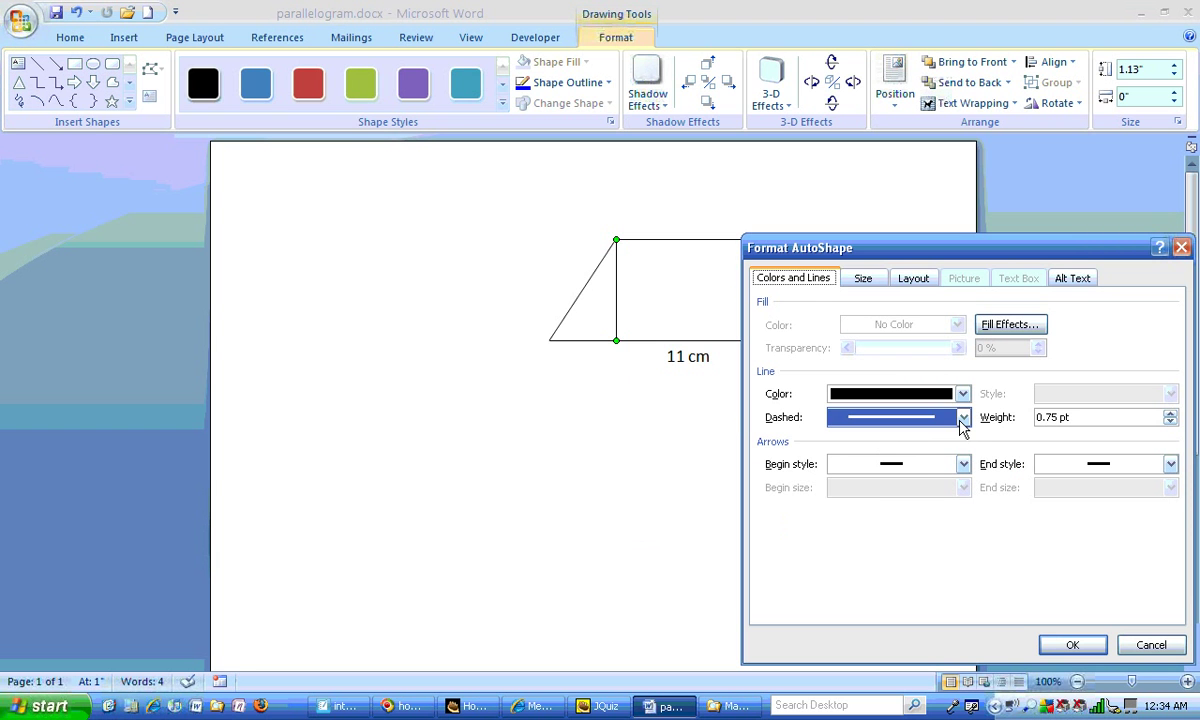
click(907, 485)
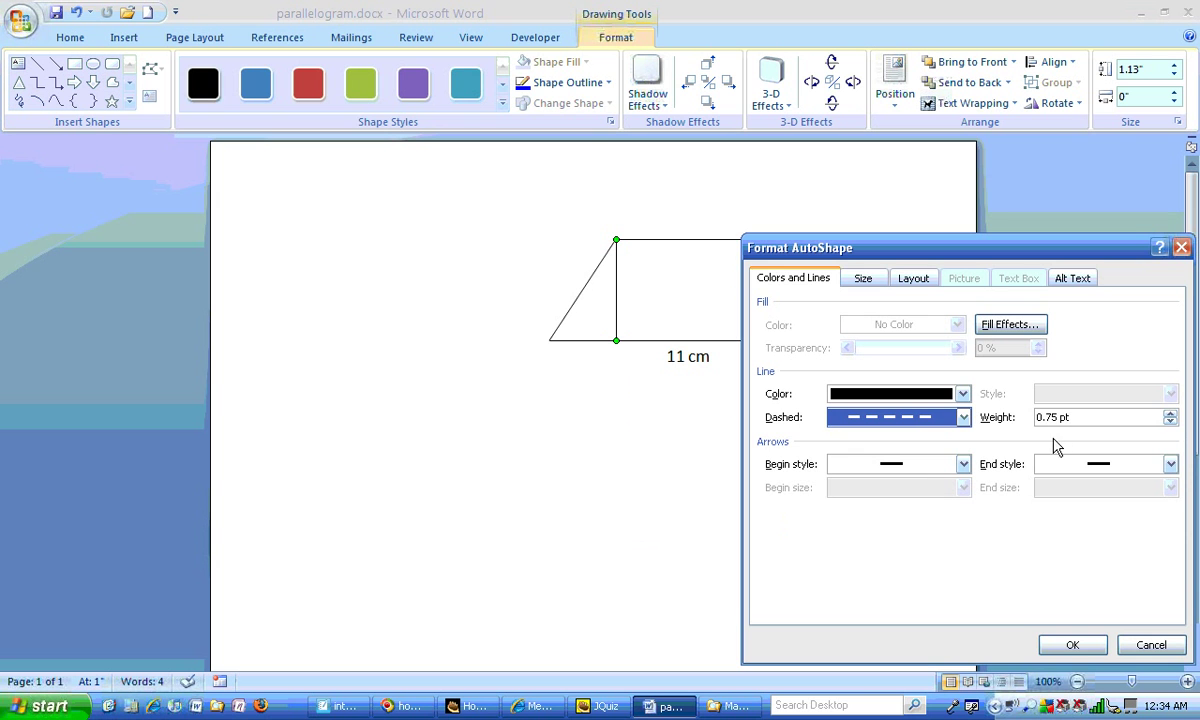
click(1170, 413)
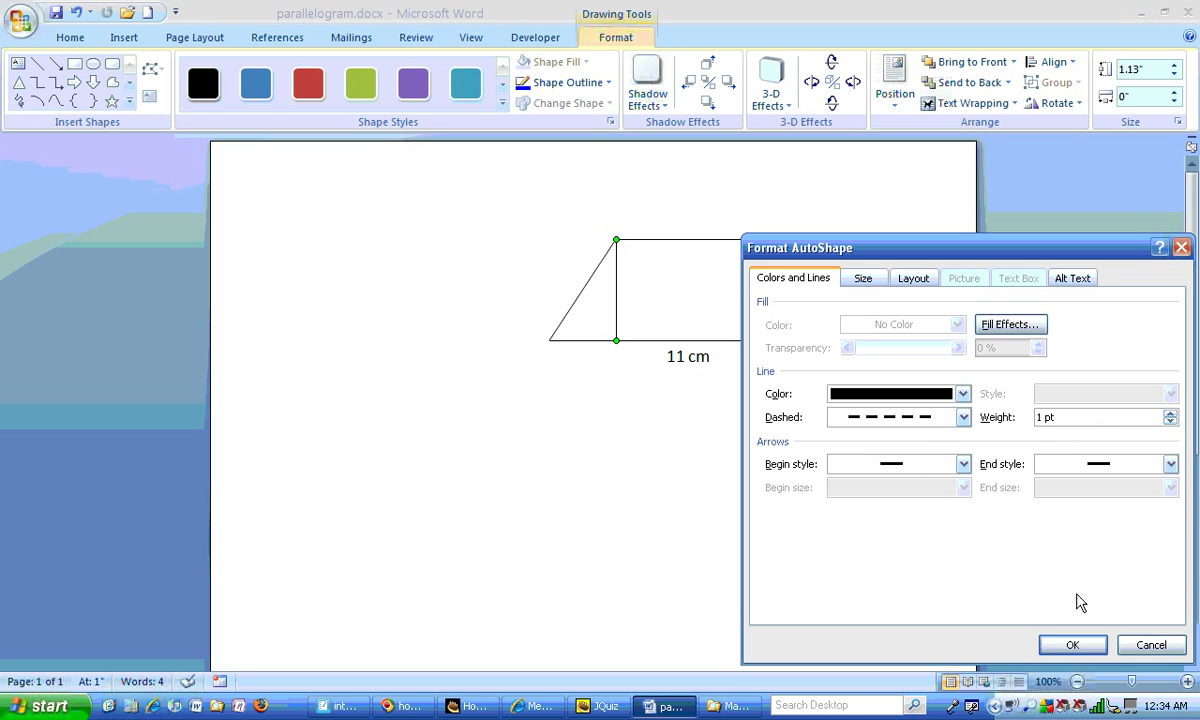
click(1074, 645)
click(665, 427)
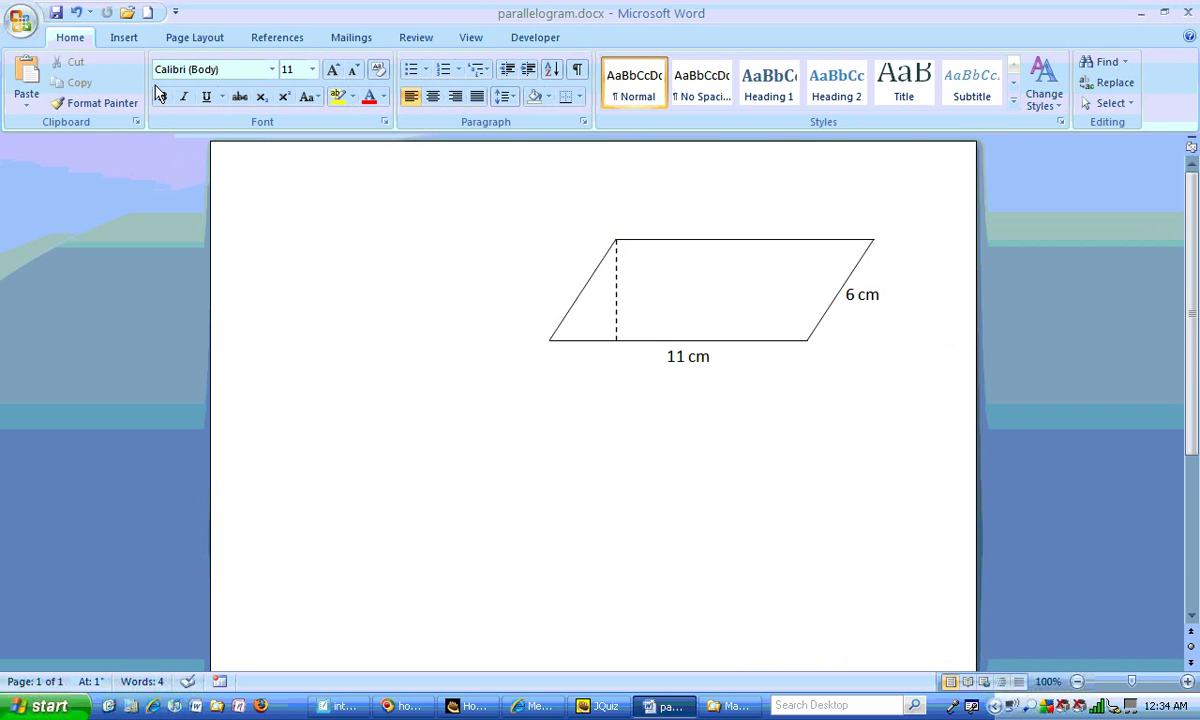
- Insert a Simple Text Box containing the label "4 cm"
click(112, 36)
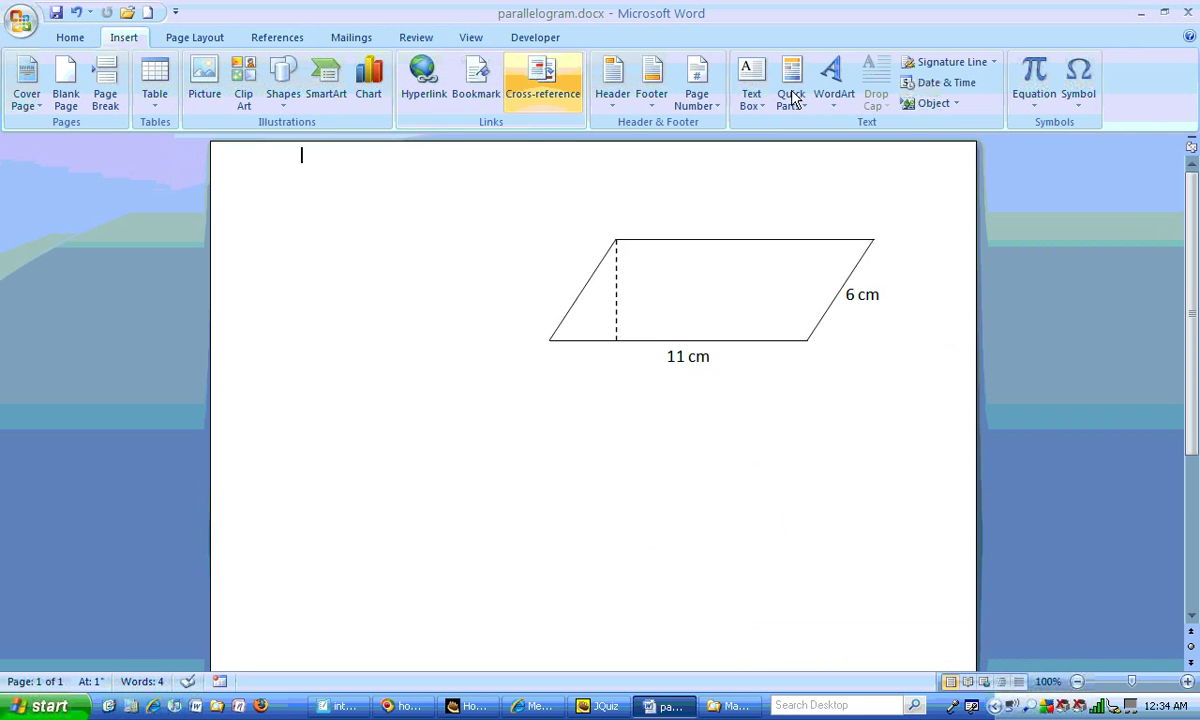
click(751, 82)
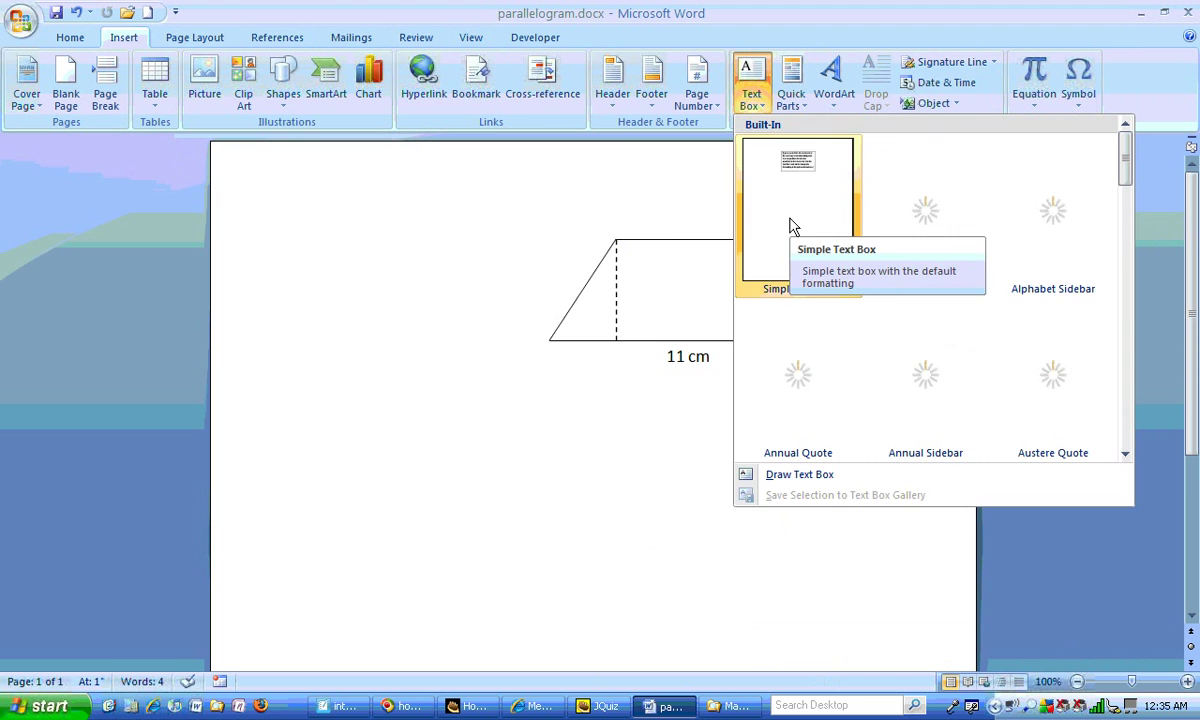
click(793, 227)
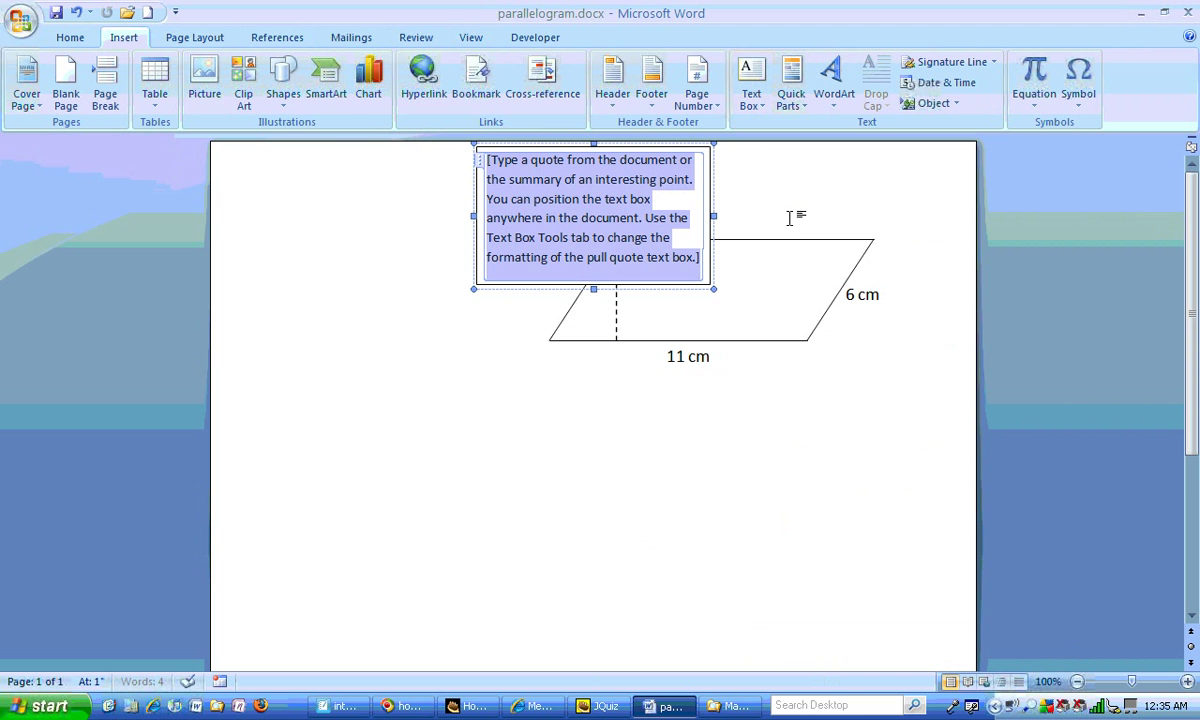
text(4 cm)
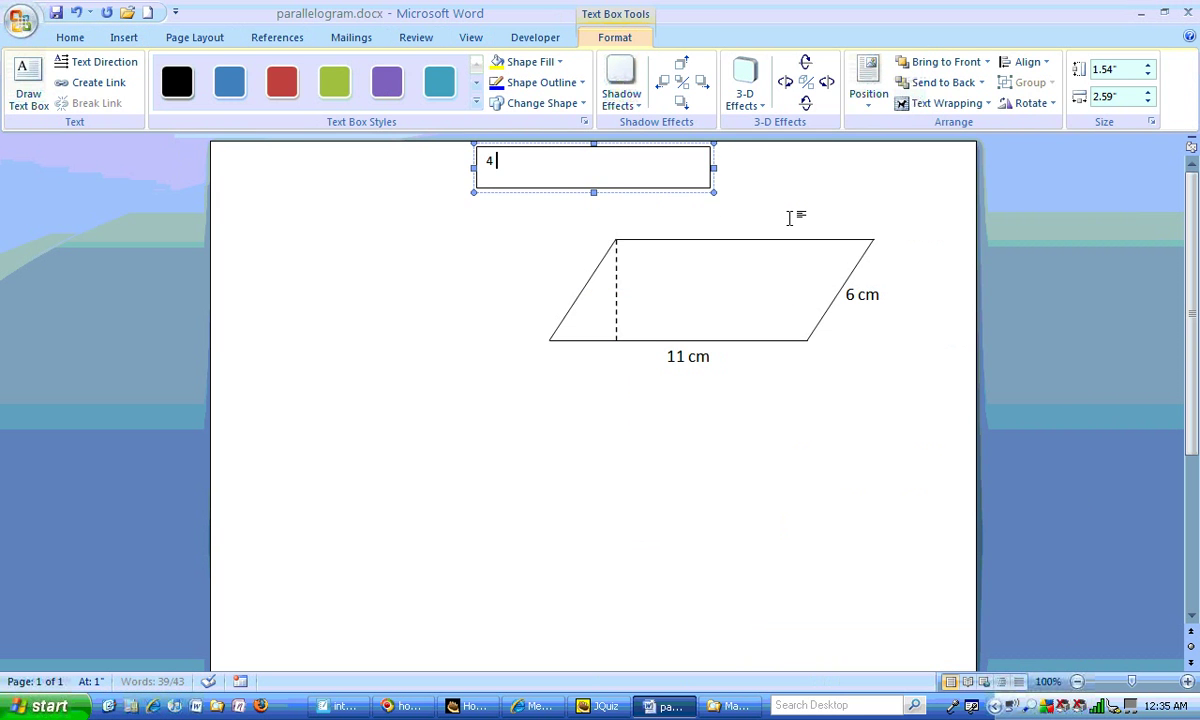
- Set the "4 cm" label's font size to 14
key(shift+Left)
key(shift+Left)
key(shift+Left)
key(shift+Left)
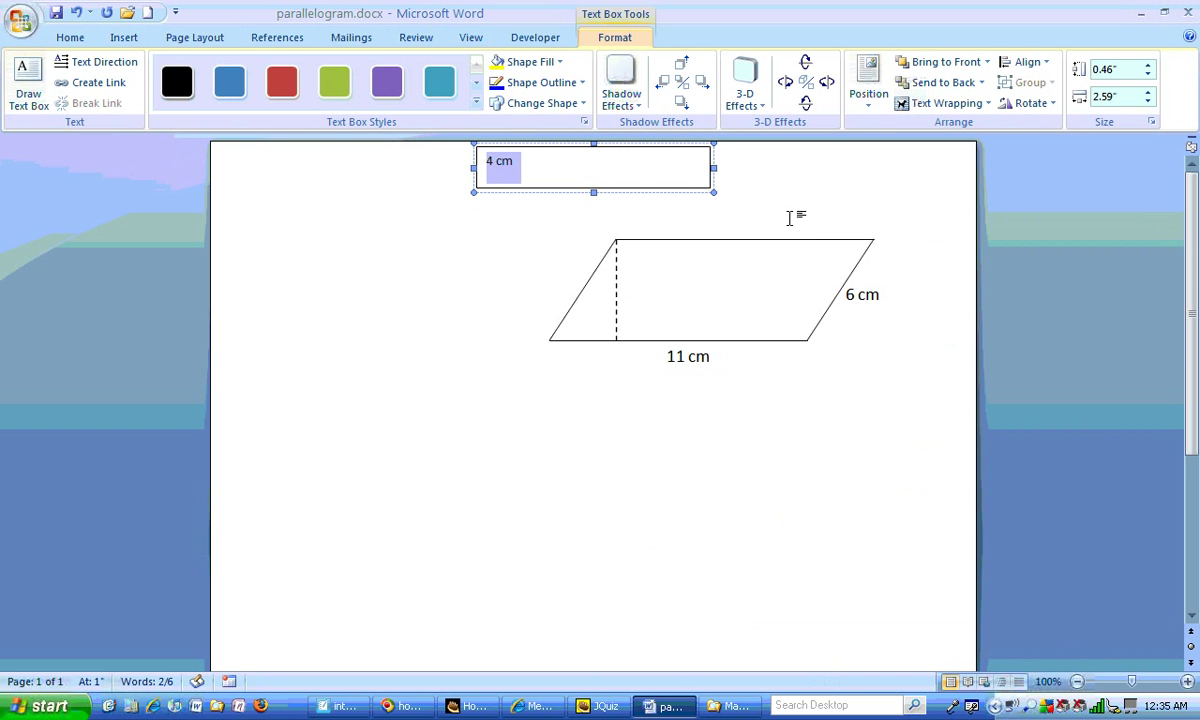
click(72, 40)
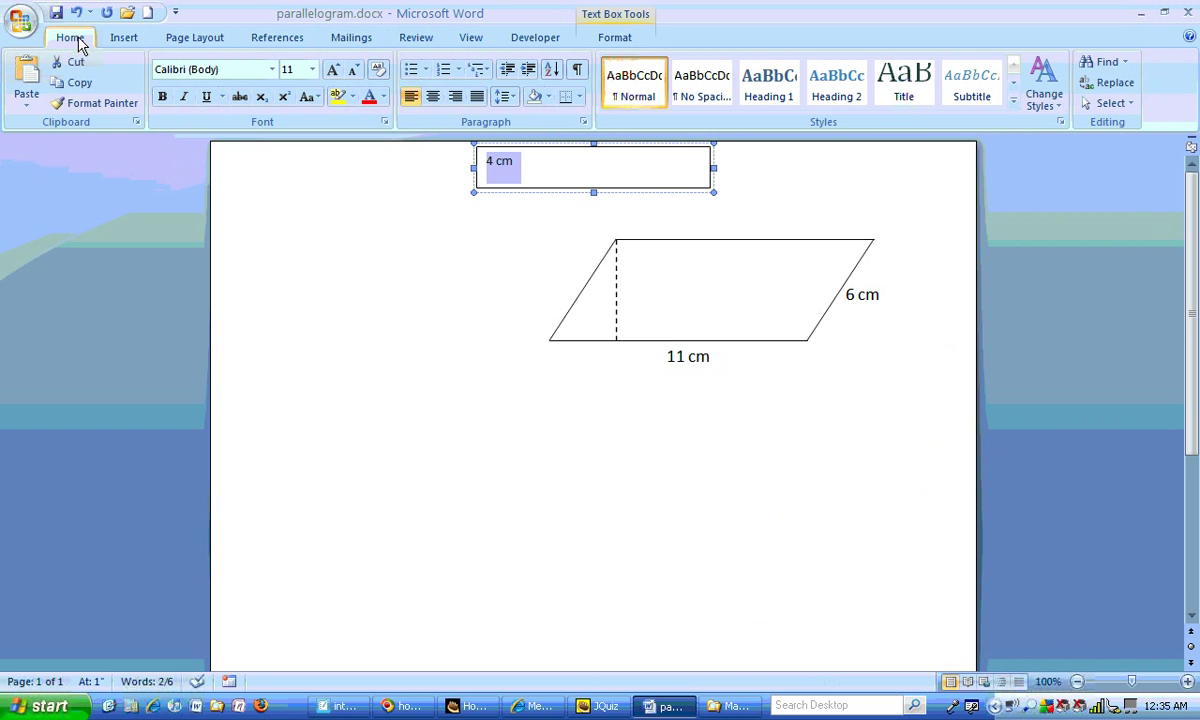
click(312, 69)
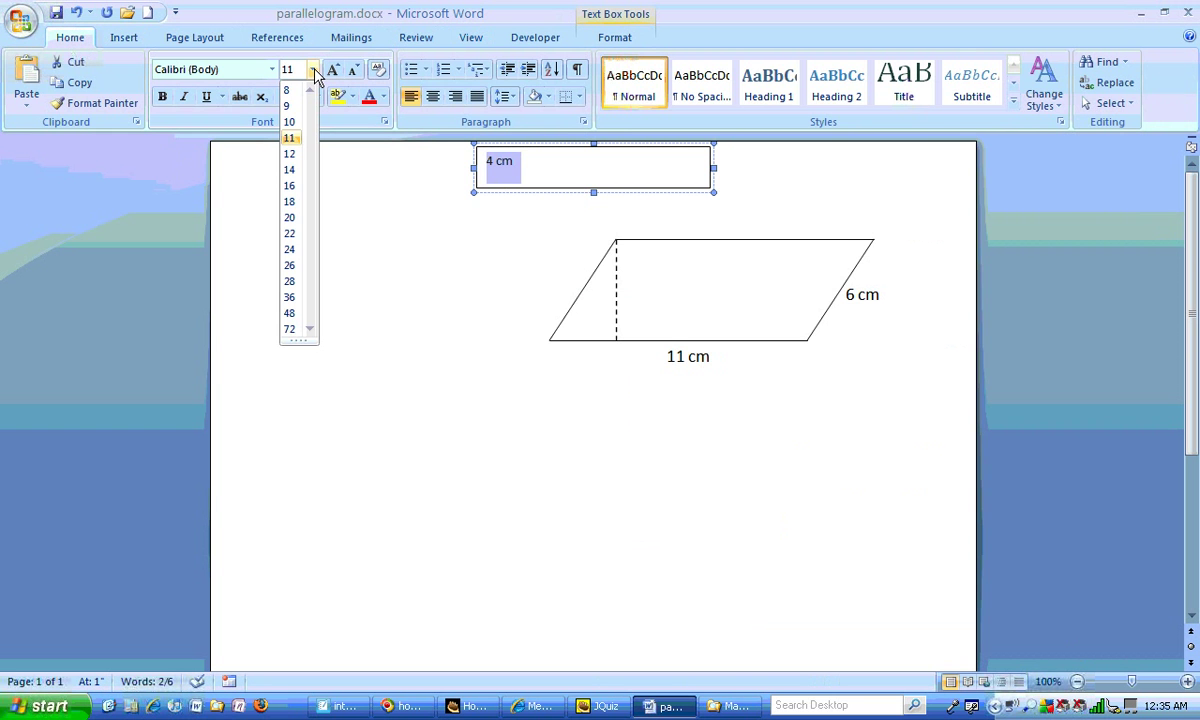
click(292, 170)
click(531, 233)
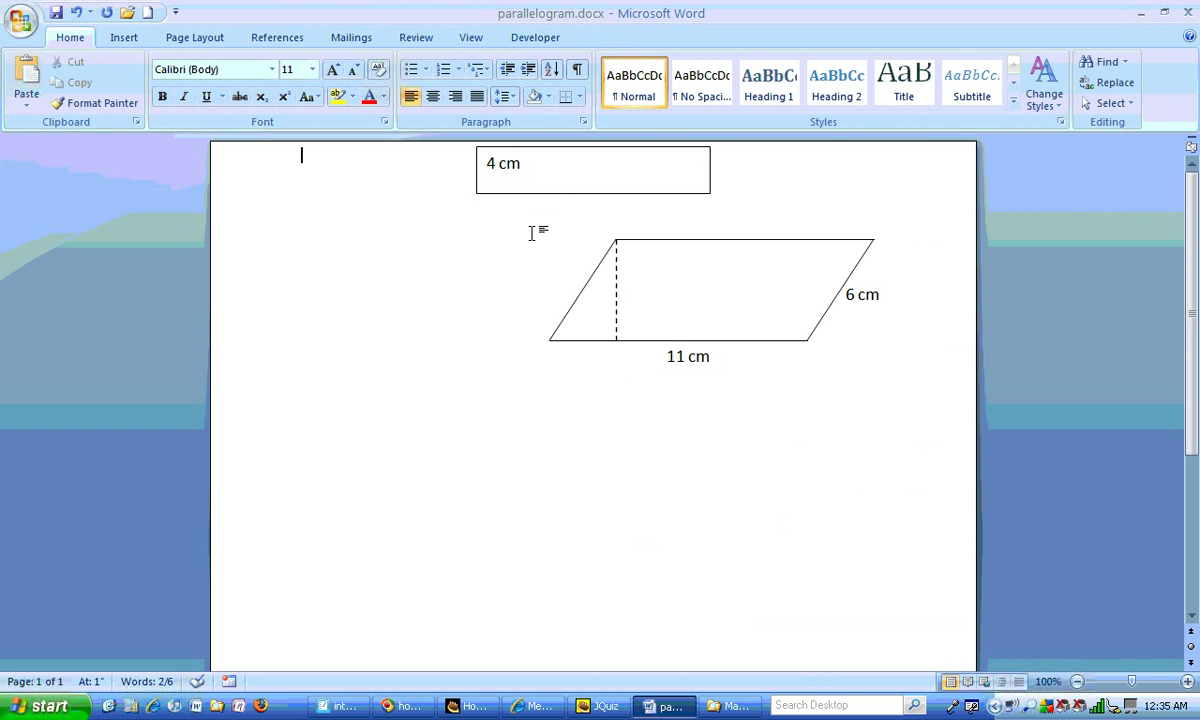
- Narrow the "4 cm" text box to fit its text and set both its fill and line colors to No Color
click(553, 178)
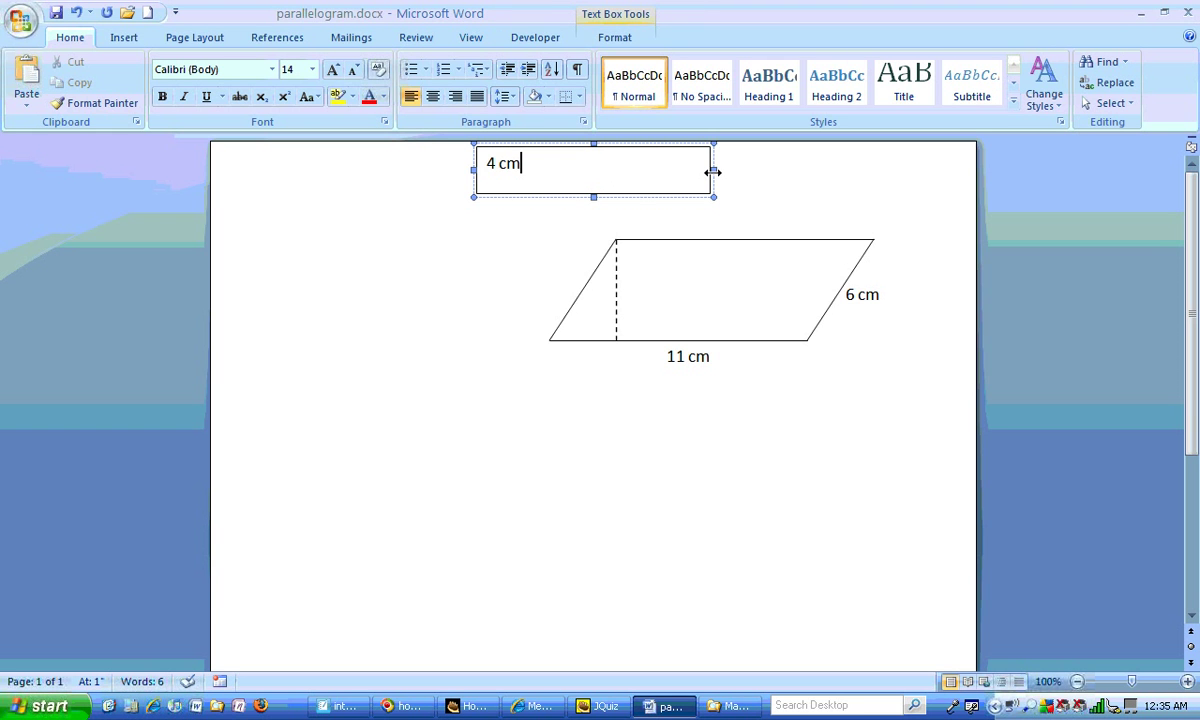
drag(713, 172, 538, 180)
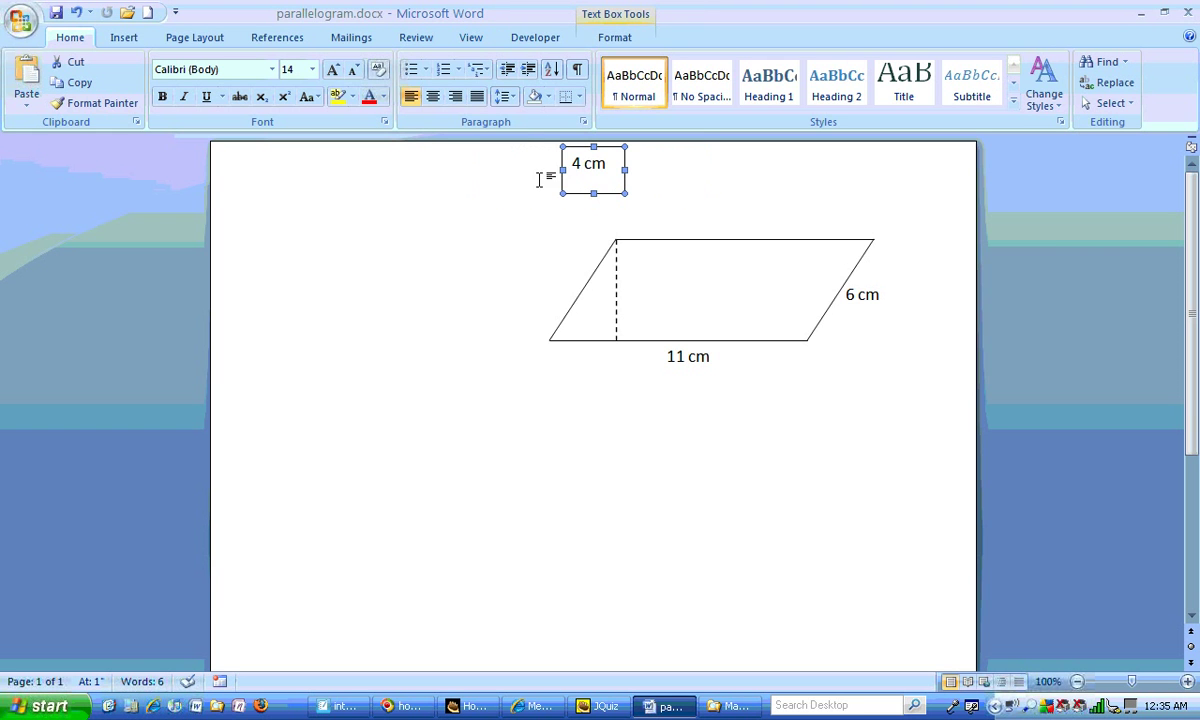
click(610, 193)
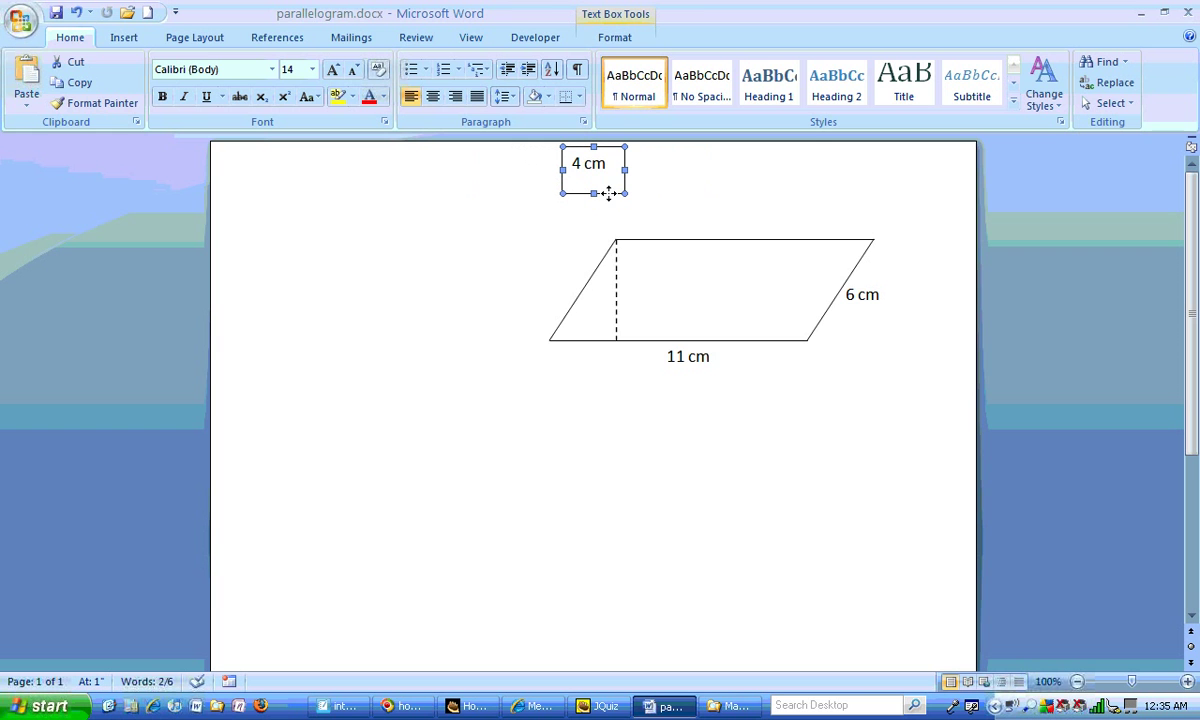
right_click(608, 193)
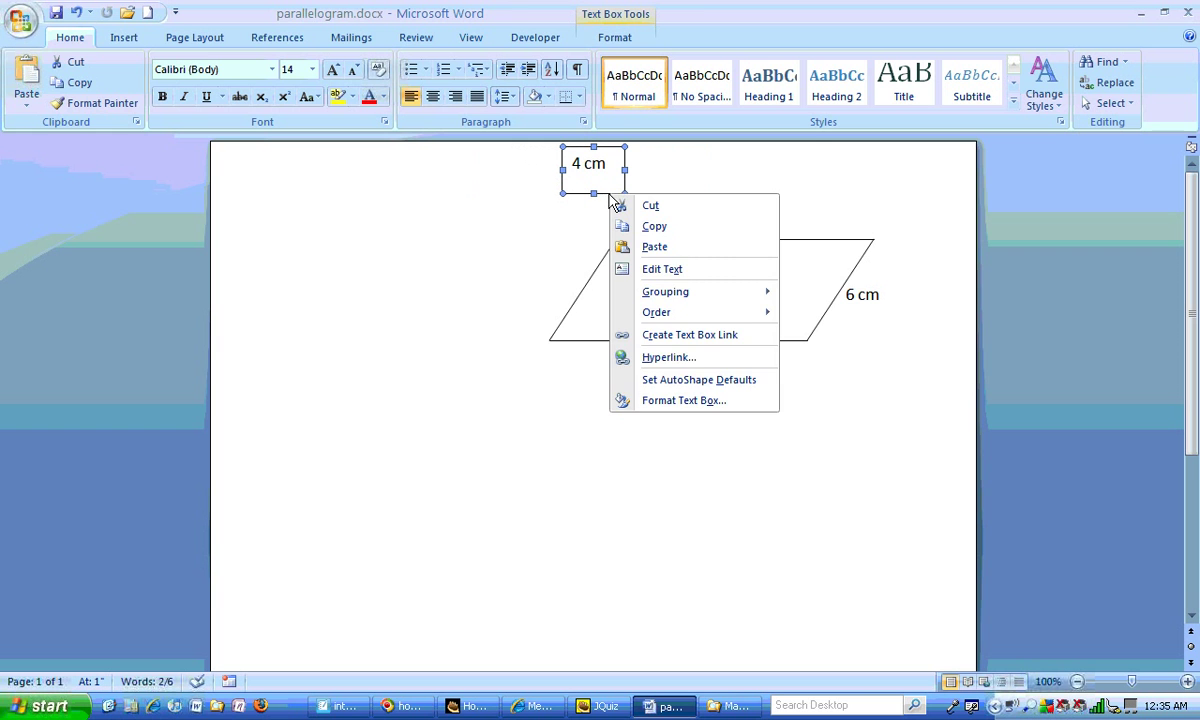
click(690, 401)
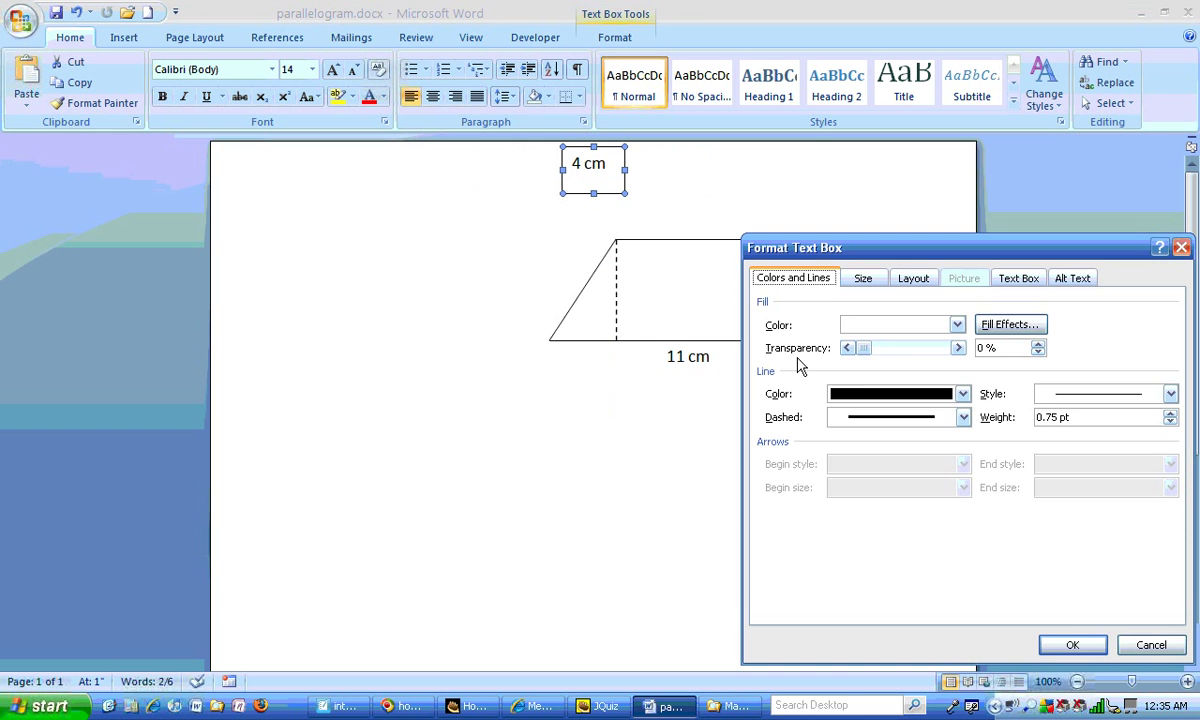
click(957, 325)
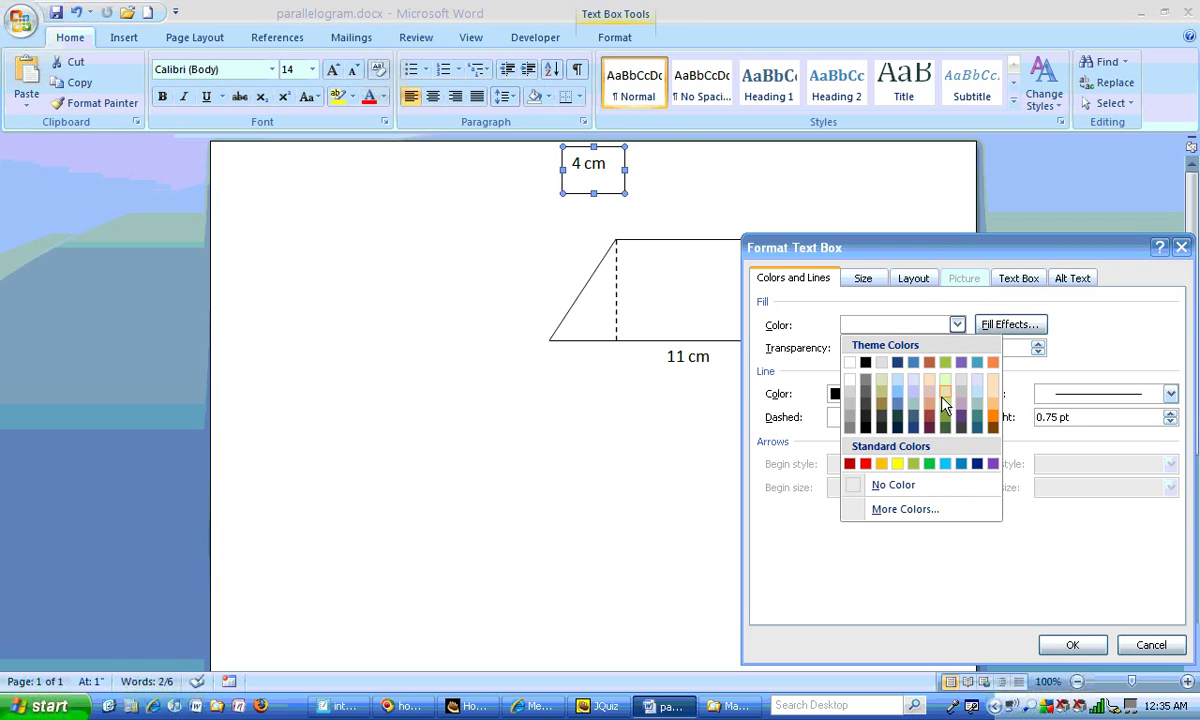
click(905, 486)
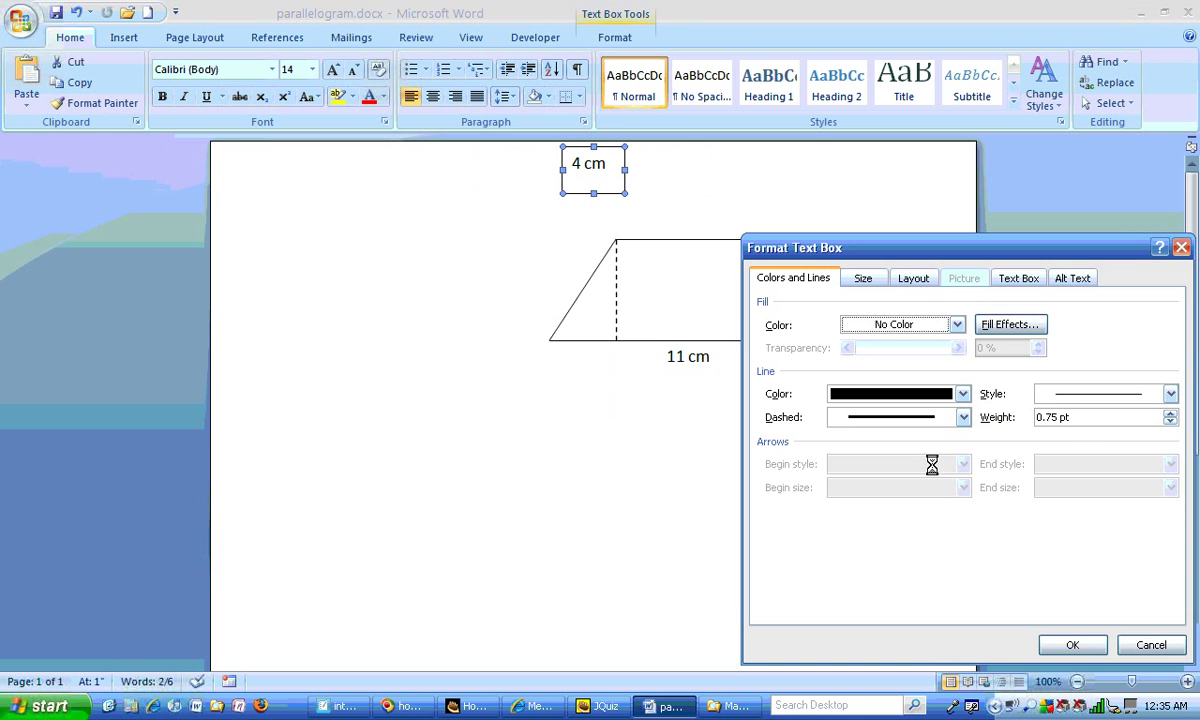
click(957, 396)
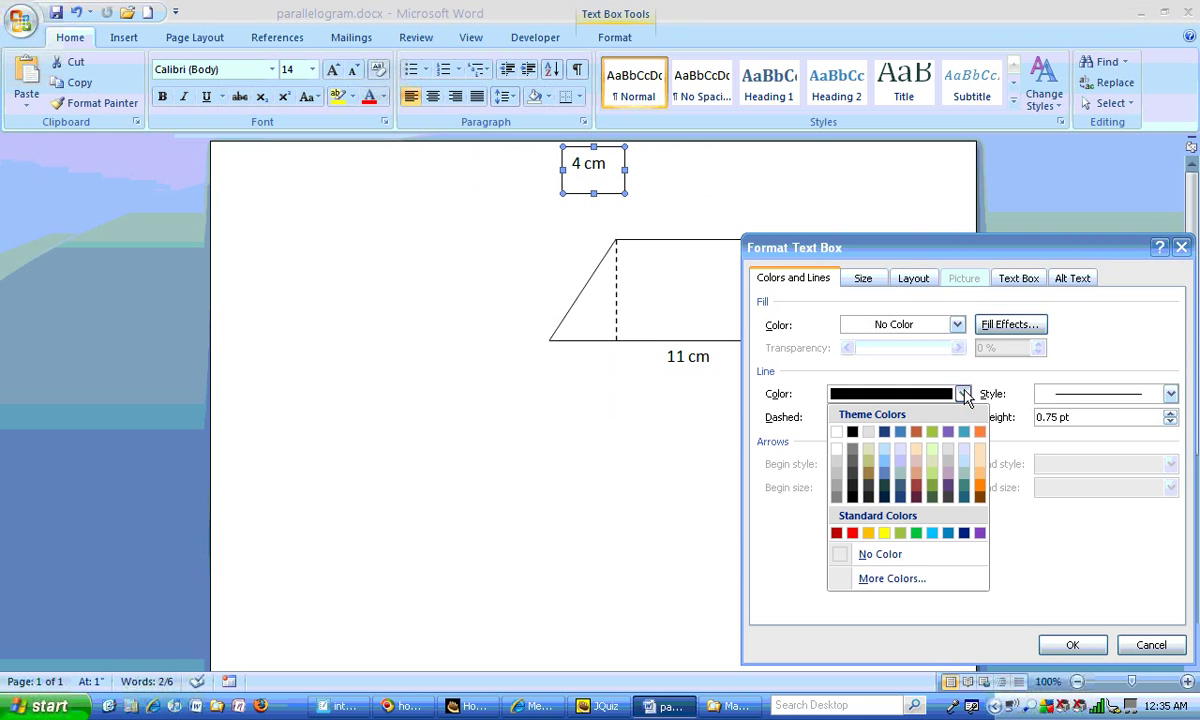
click(940, 556)
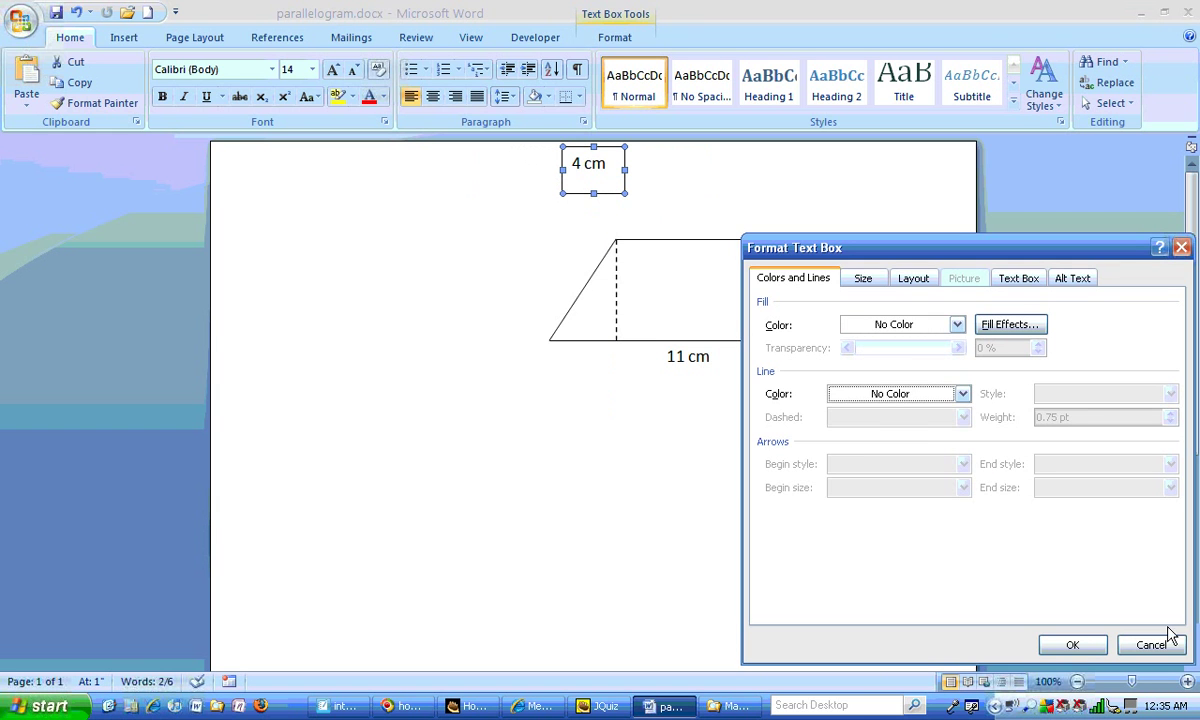
click(1072, 645)
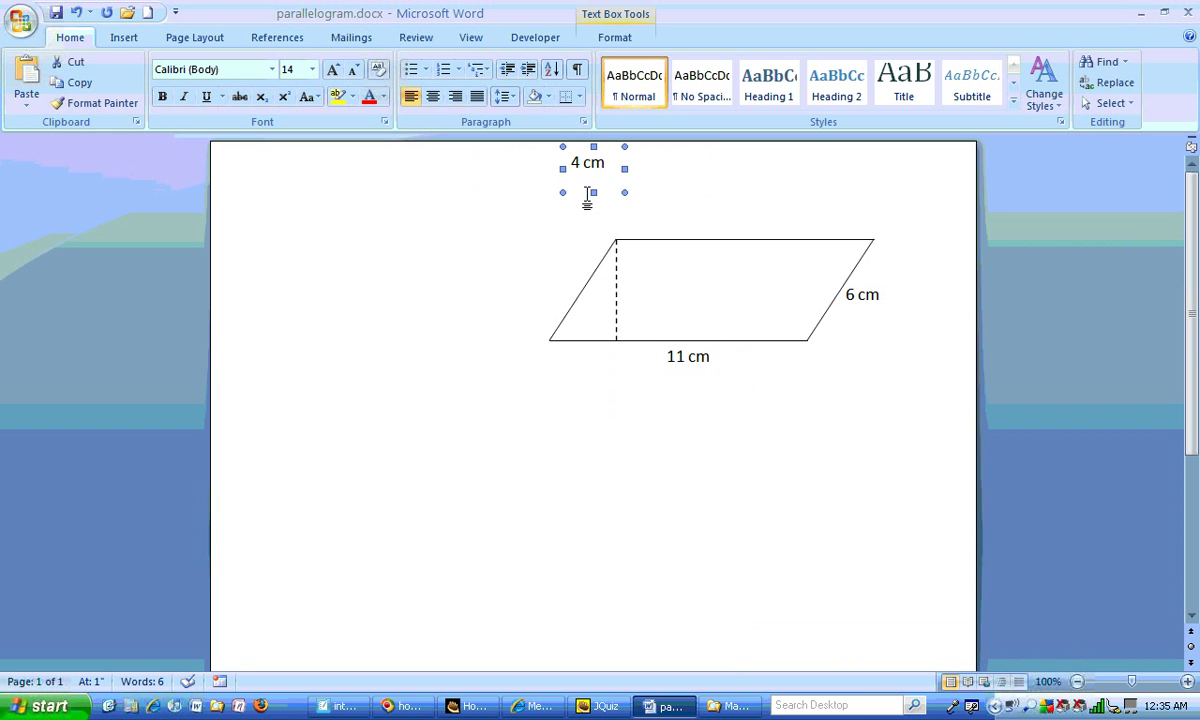
- Move the "4 cm" label inside the parallelogram, just to the right of the dashed height line, and deselect it
drag(611, 190, 664, 322)
click(690, 200)
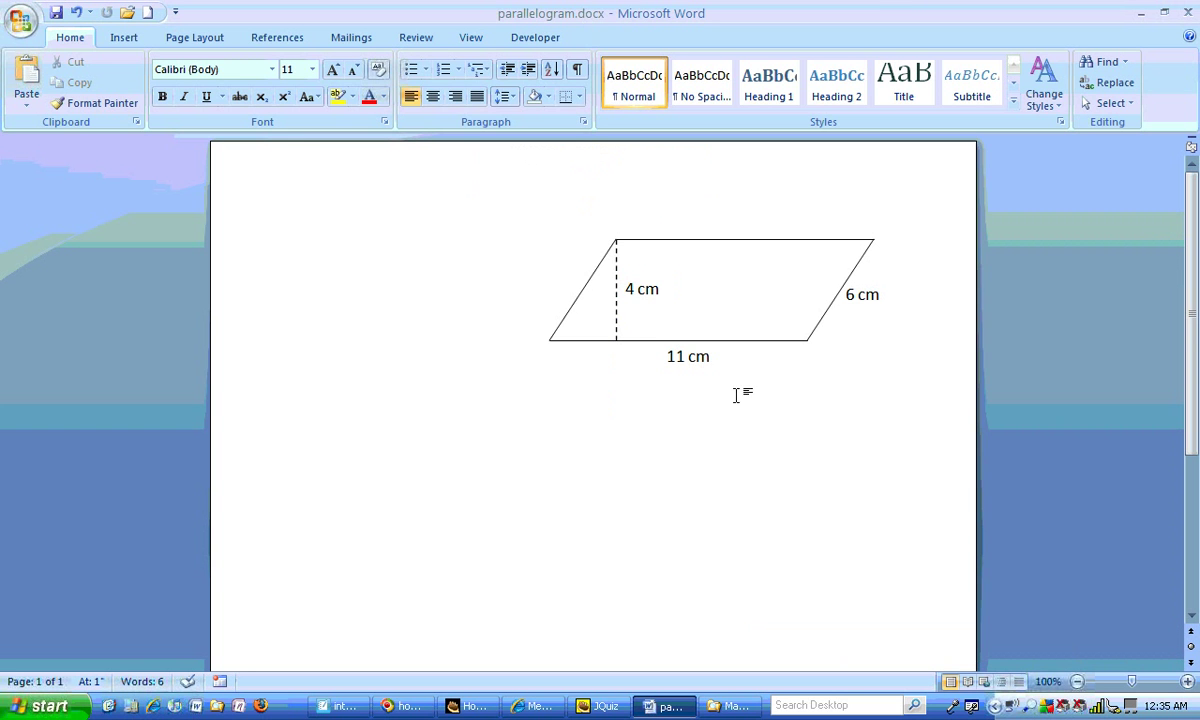
- Select all the parallelogram's lines together with the 4 cm, 11 cm and 6 cm labels and copy them
click(582, 290)
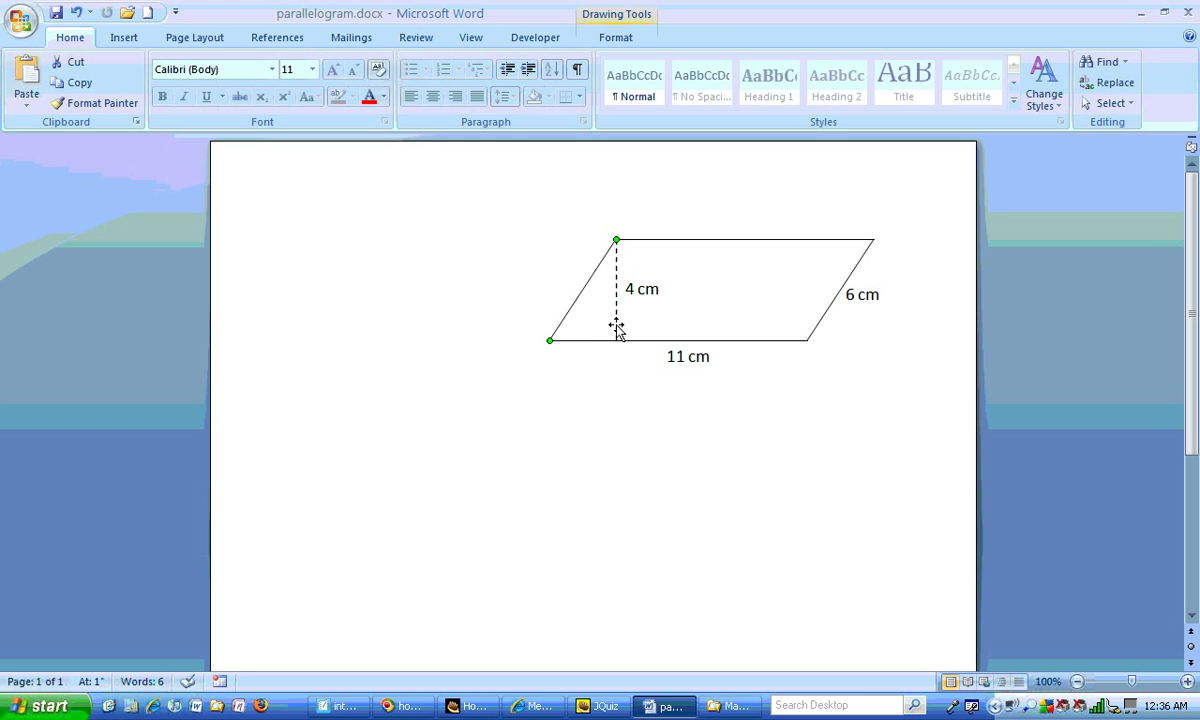
click(638, 292)
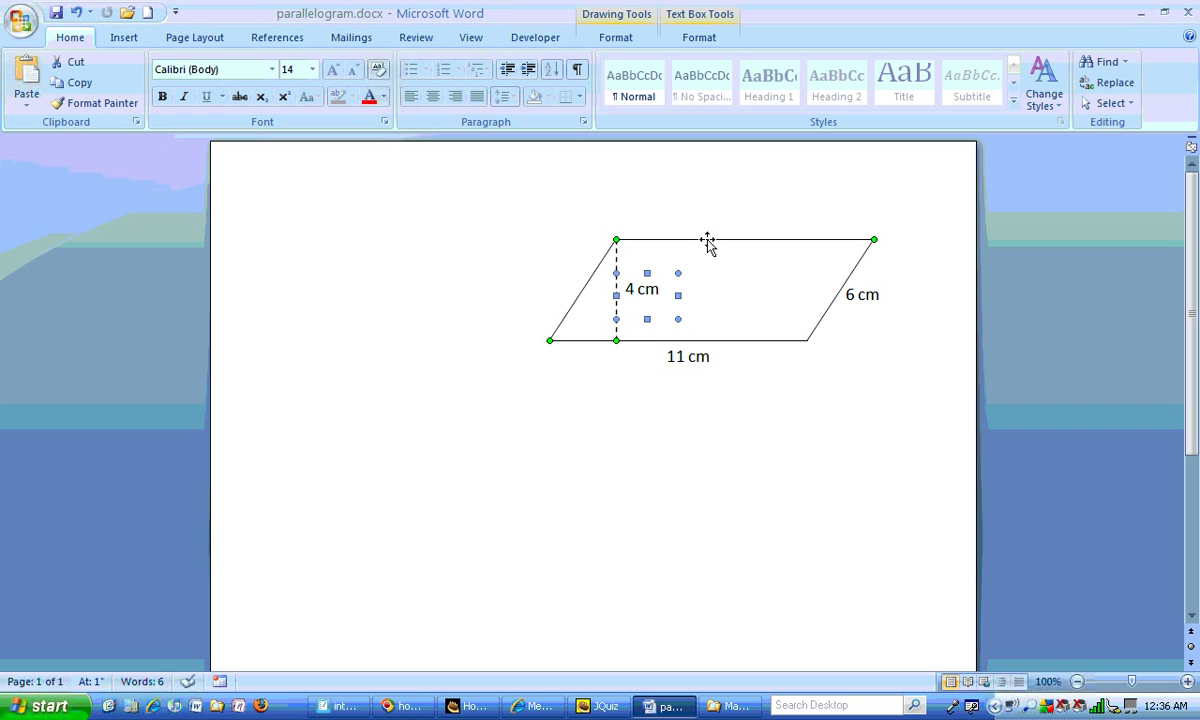
shift+click(700, 357)
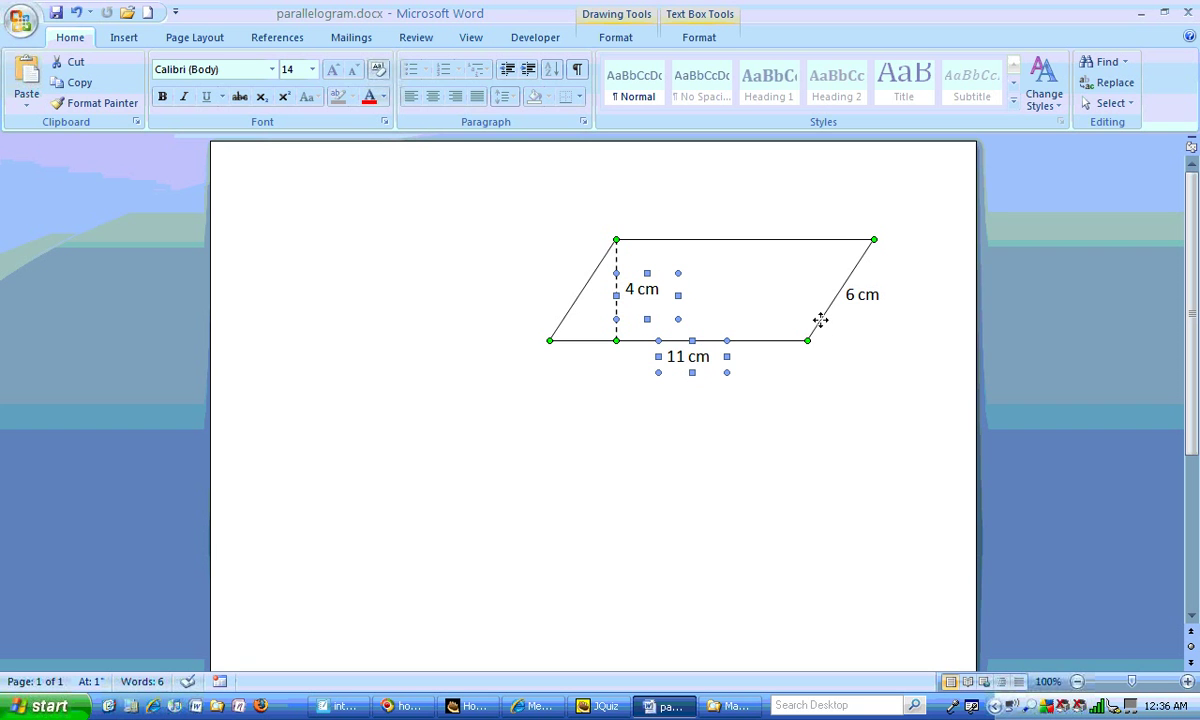
shift+click(871, 296)
right_click(777, 341)
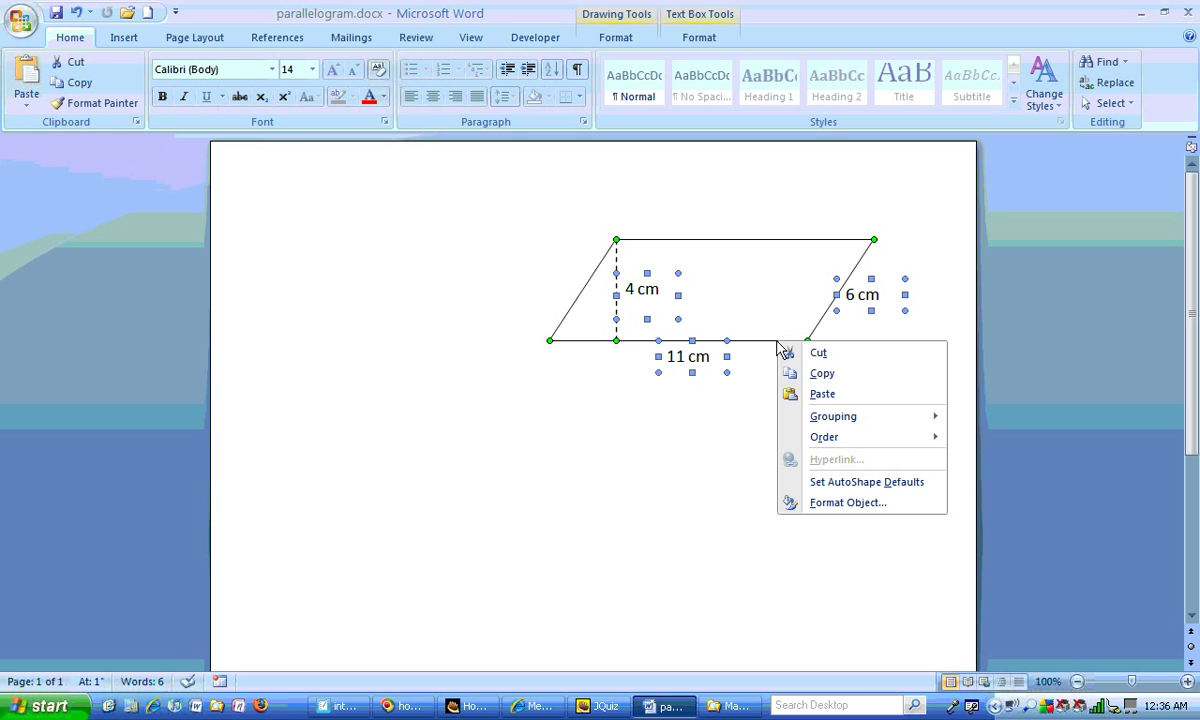
click(822, 374)
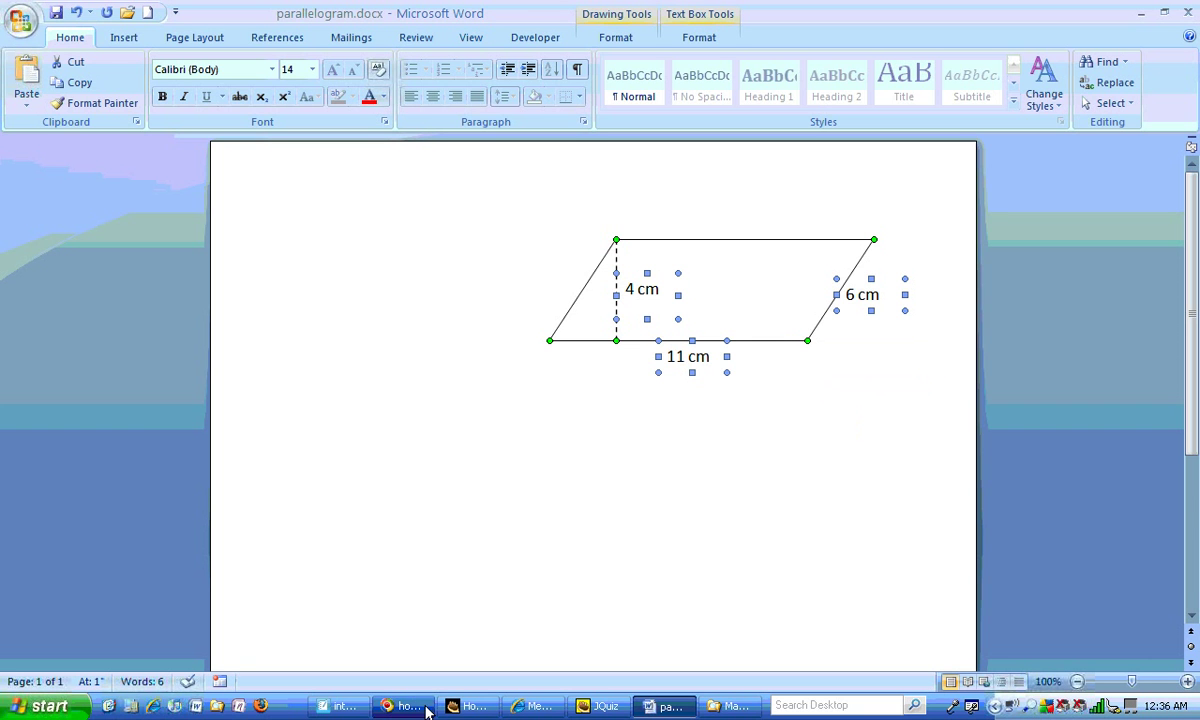
- Launch the Paint program from the Windows accessories
click(345, 706)
click(60, 707)
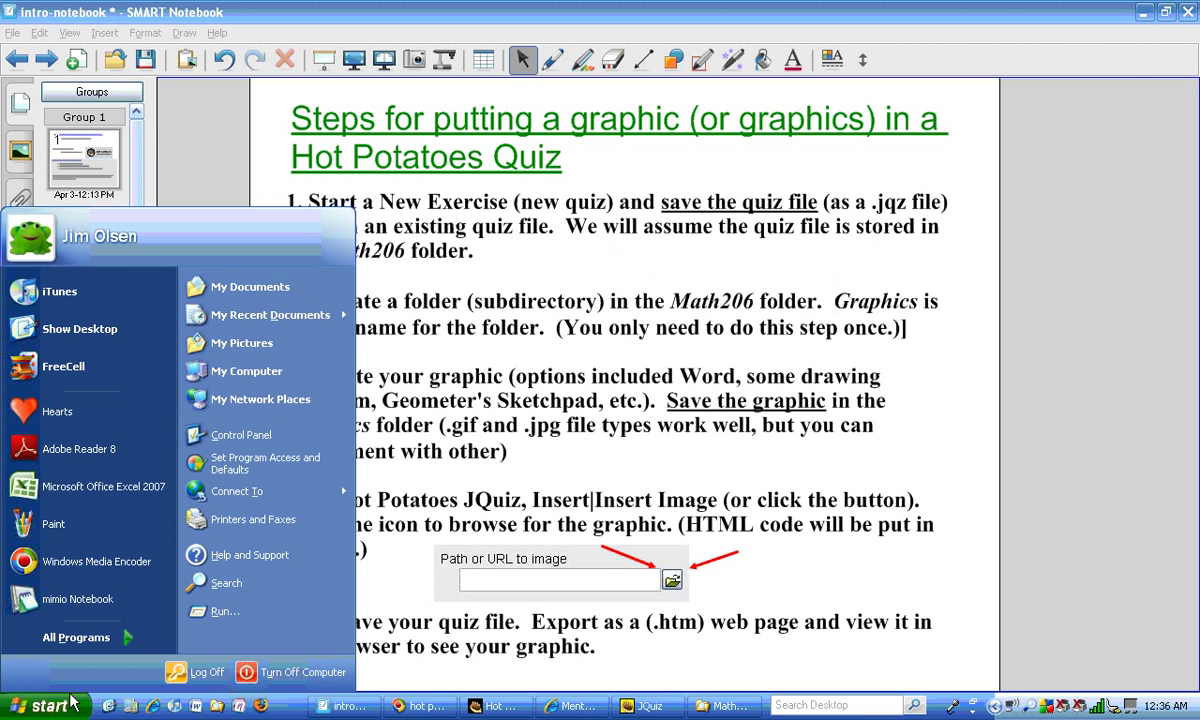
click(115, 637)
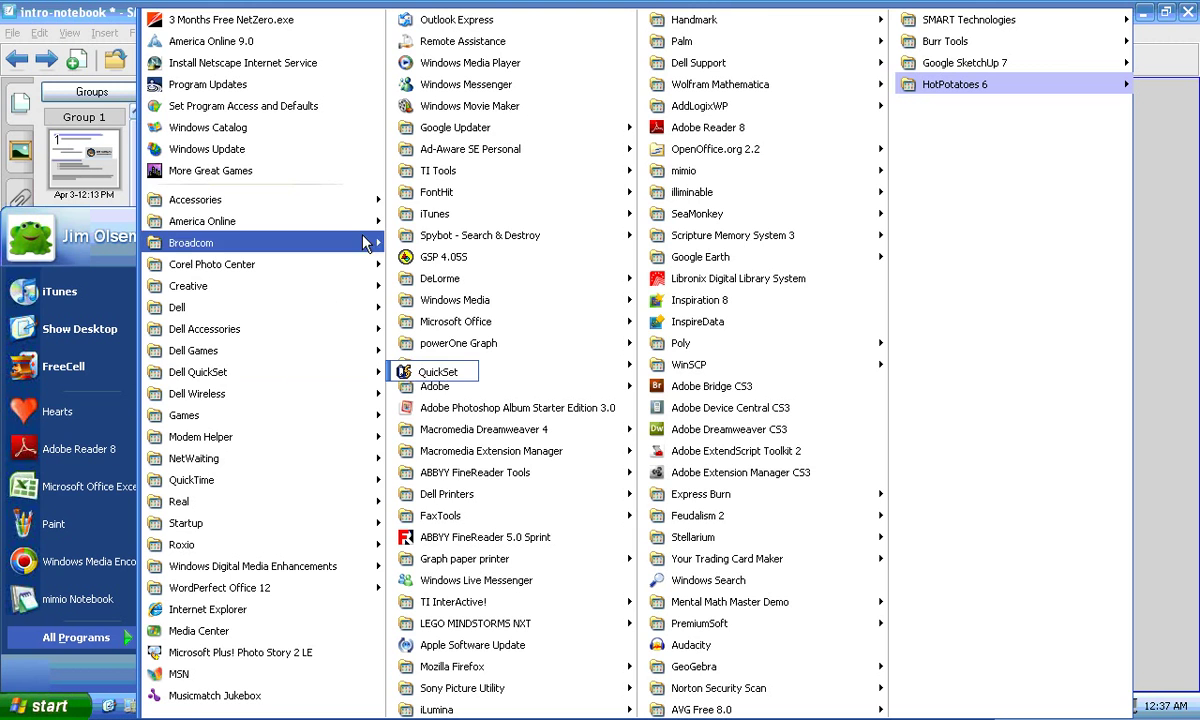
mouse_move(378, 206)
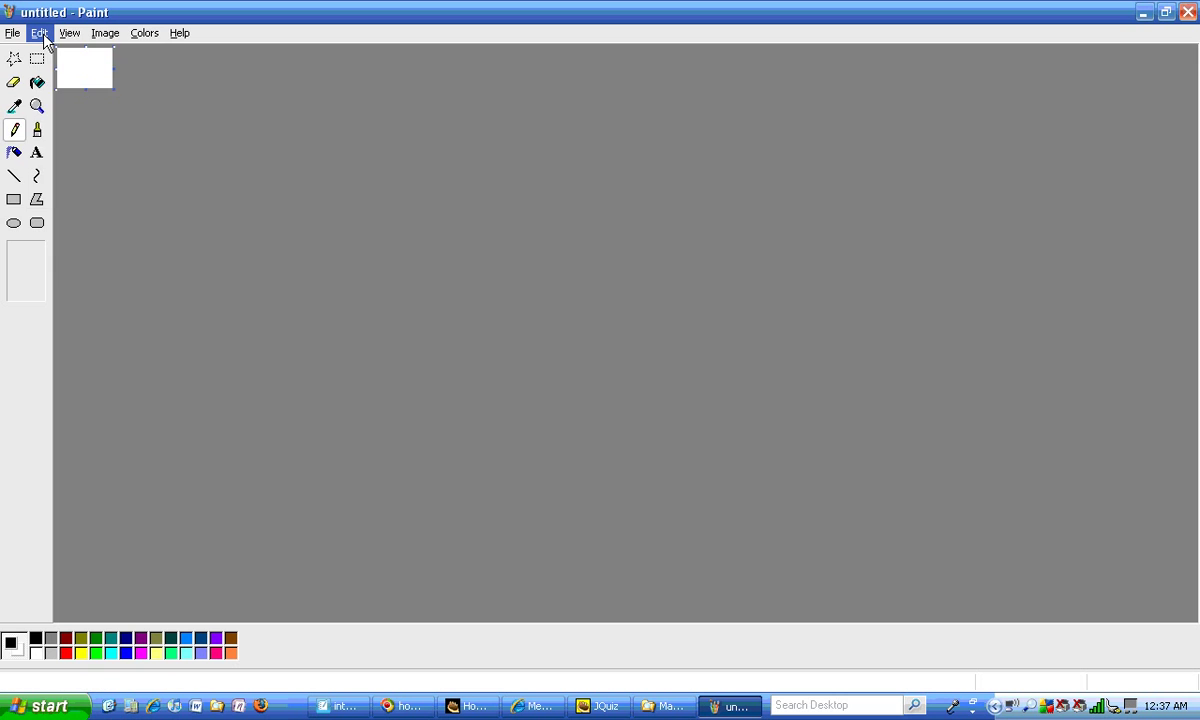
- Paste the copied parallelogram into the blank image, shift it slightly down and right from the canvas edges, and deselect it
click(39, 33)
click(83, 124)
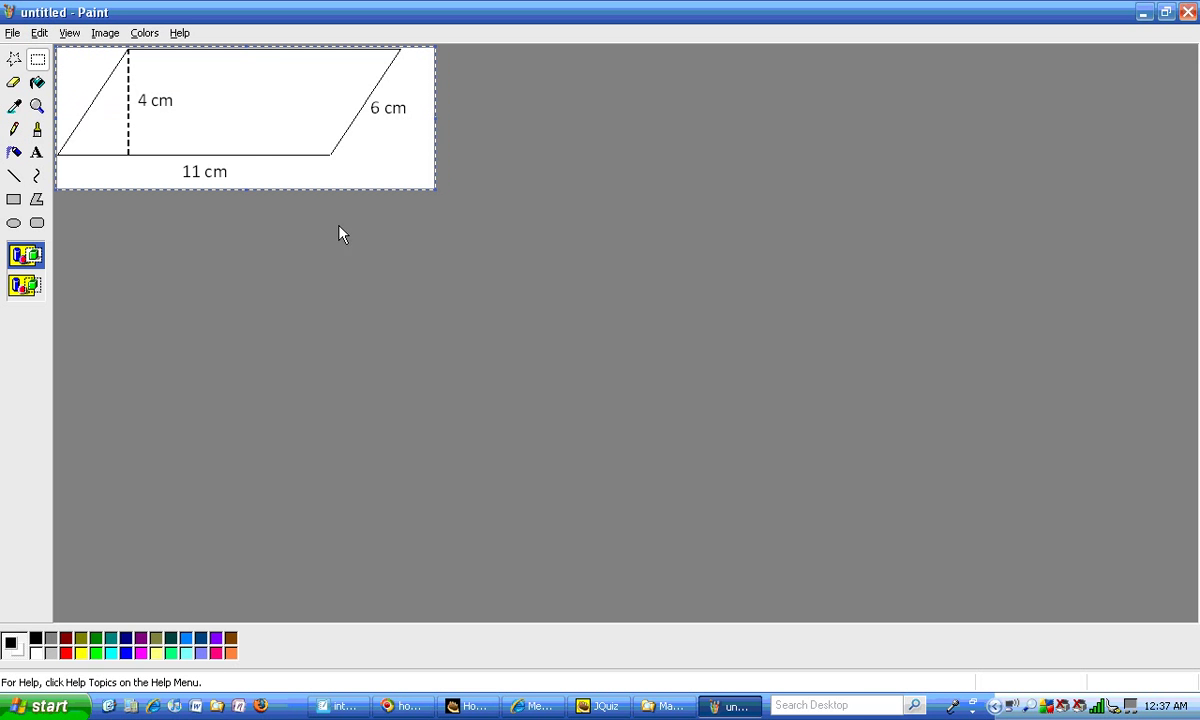
mouse_move(341, 175)
mouse_down()
mouse_move(327, 153)
mouse_move(340, 160)
mouse_up()
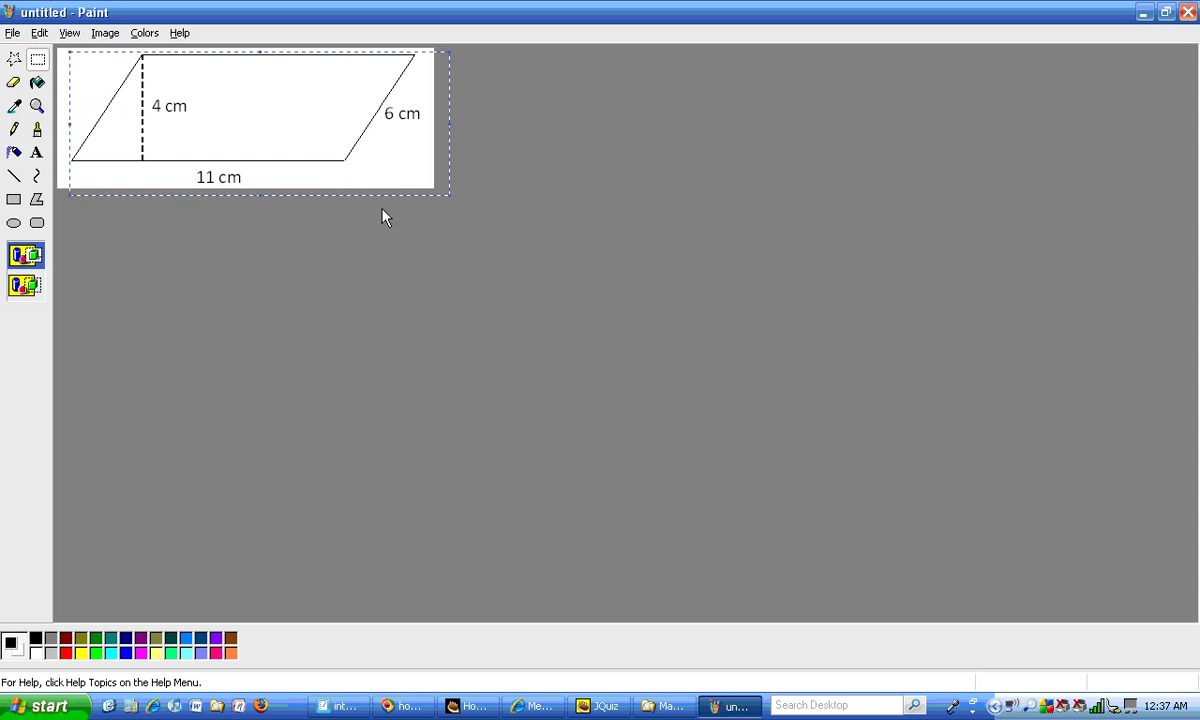
click(416, 276)
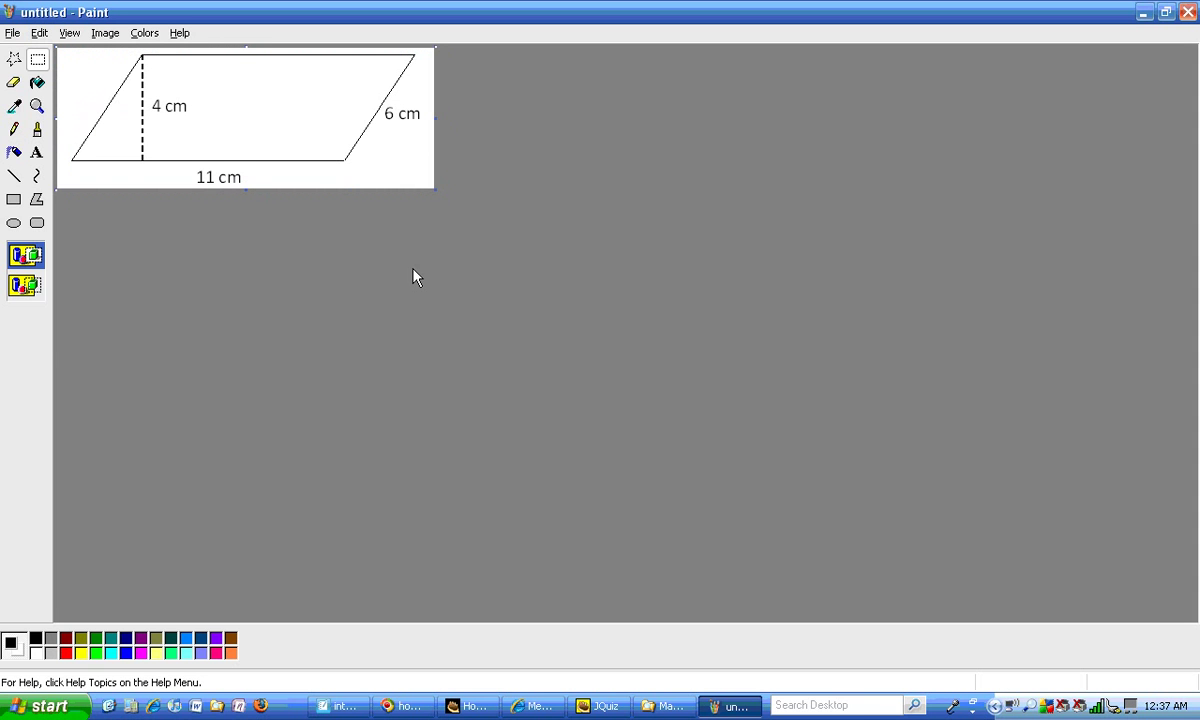
- Begin saving the image as a new file with GIF (*.GIF) as the file type
click(12, 33)
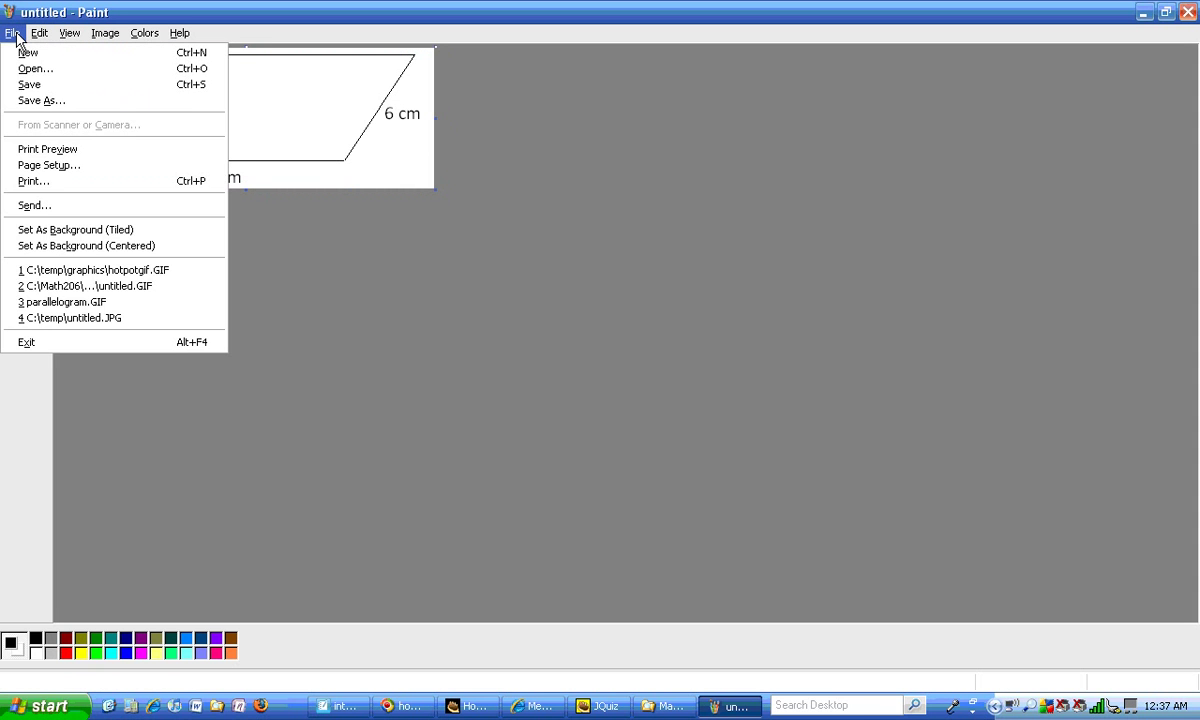
click(36, 101)
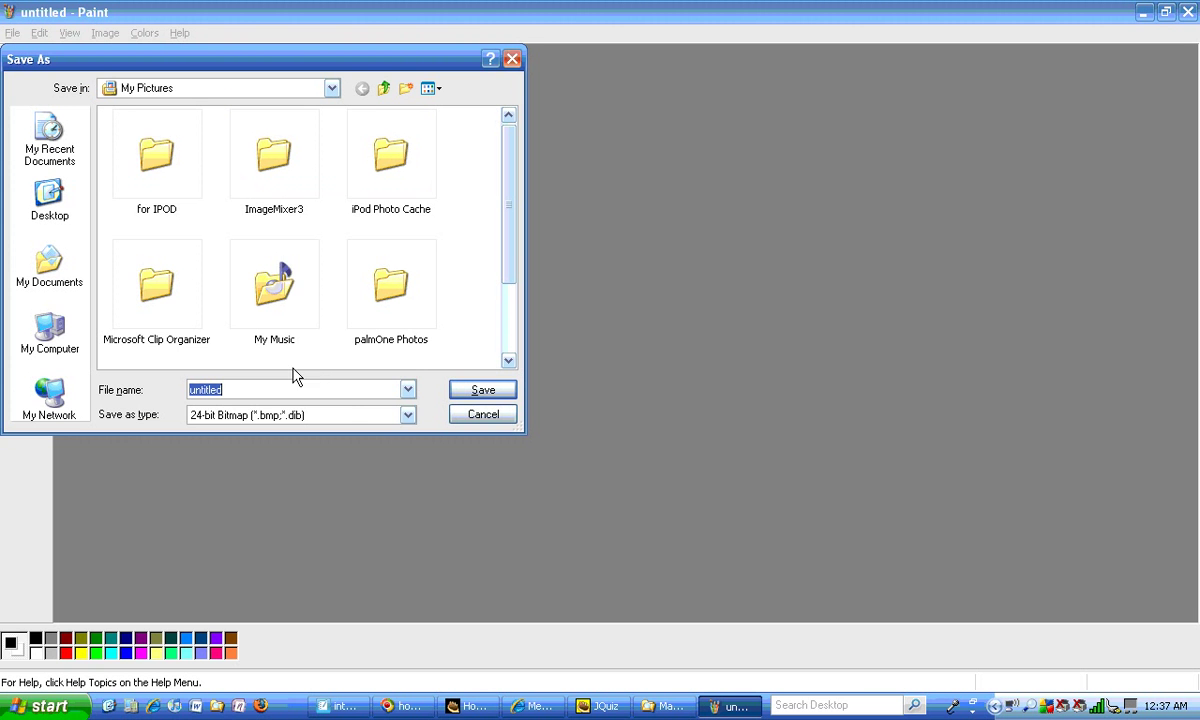
click(408, 415)
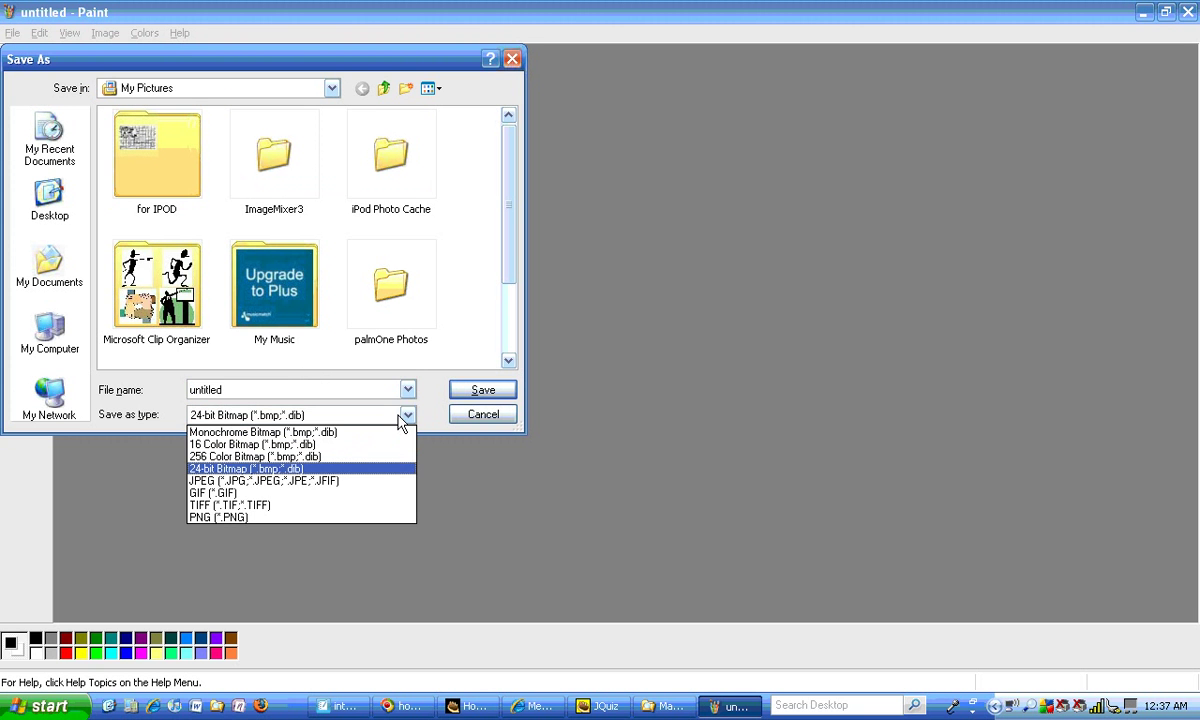
click(320, 496)
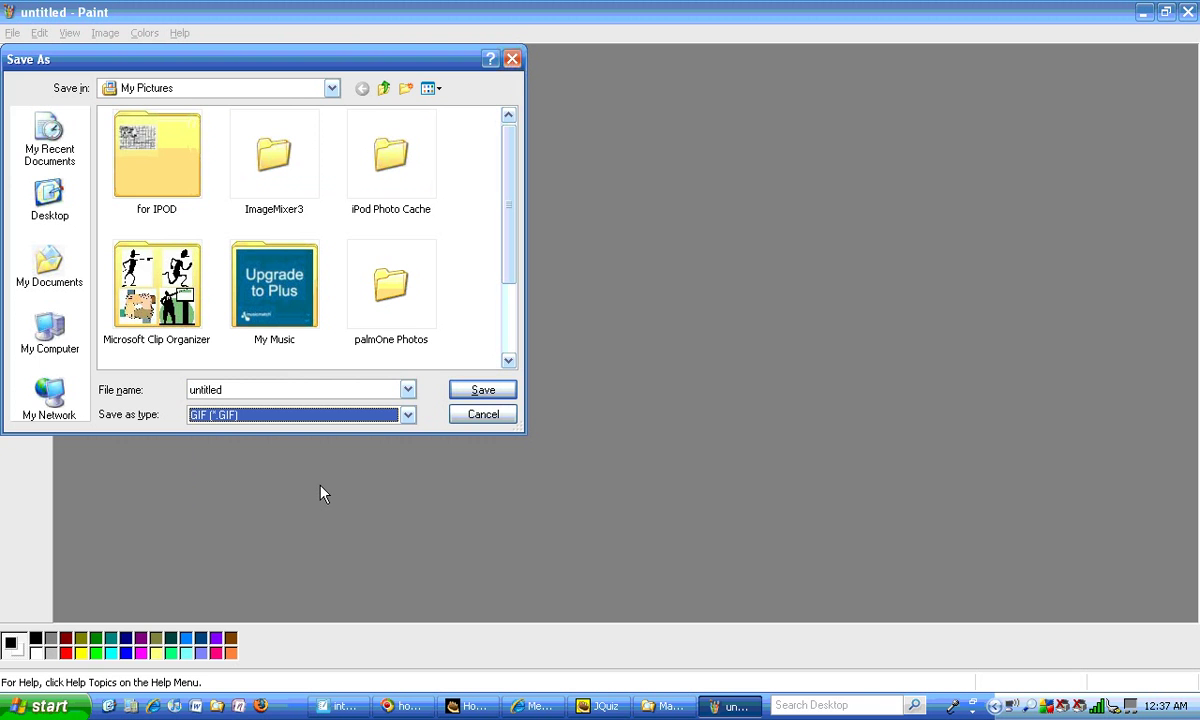
- Choose the Graphics folder inside Math206 on Local Disk (C:) as the save location
click(332, 89)
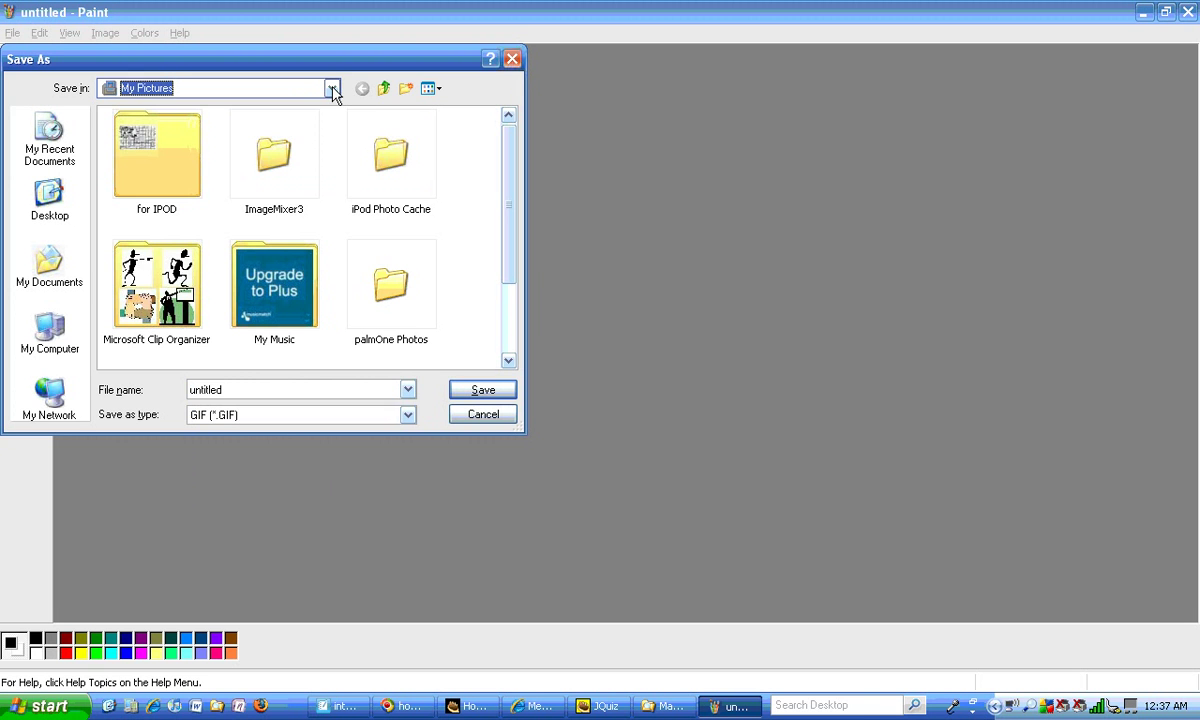
click(332, 88)
click(162, 173)
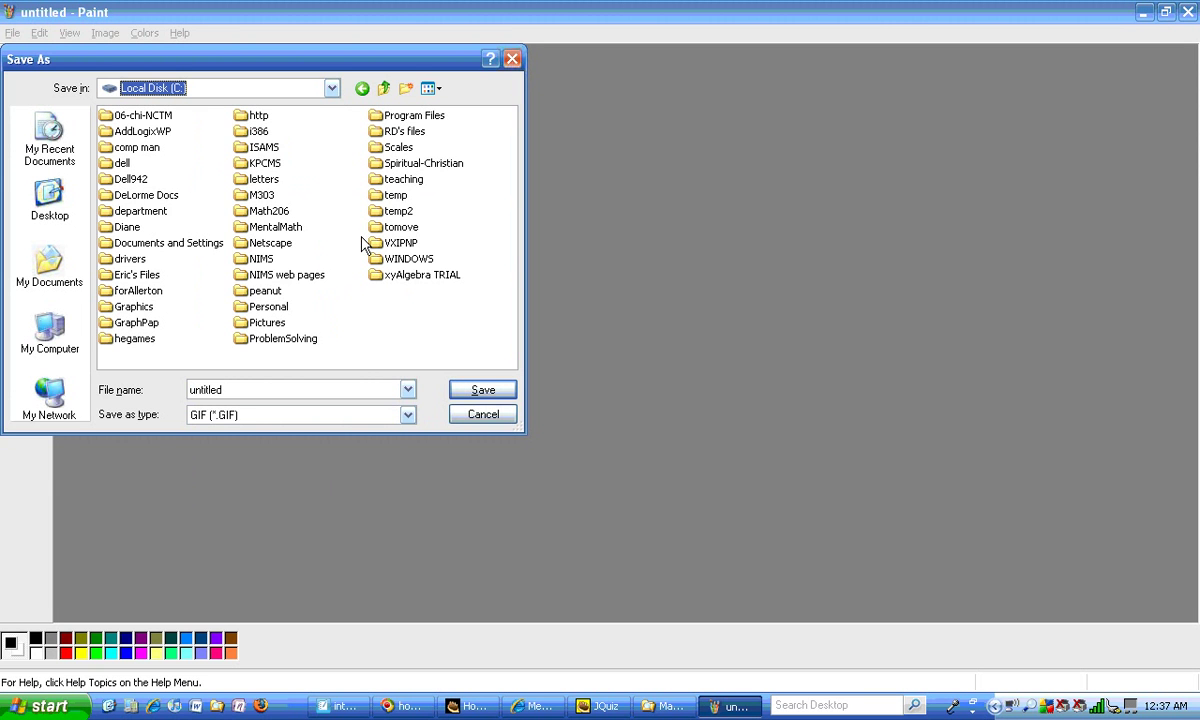
click(283, 213)
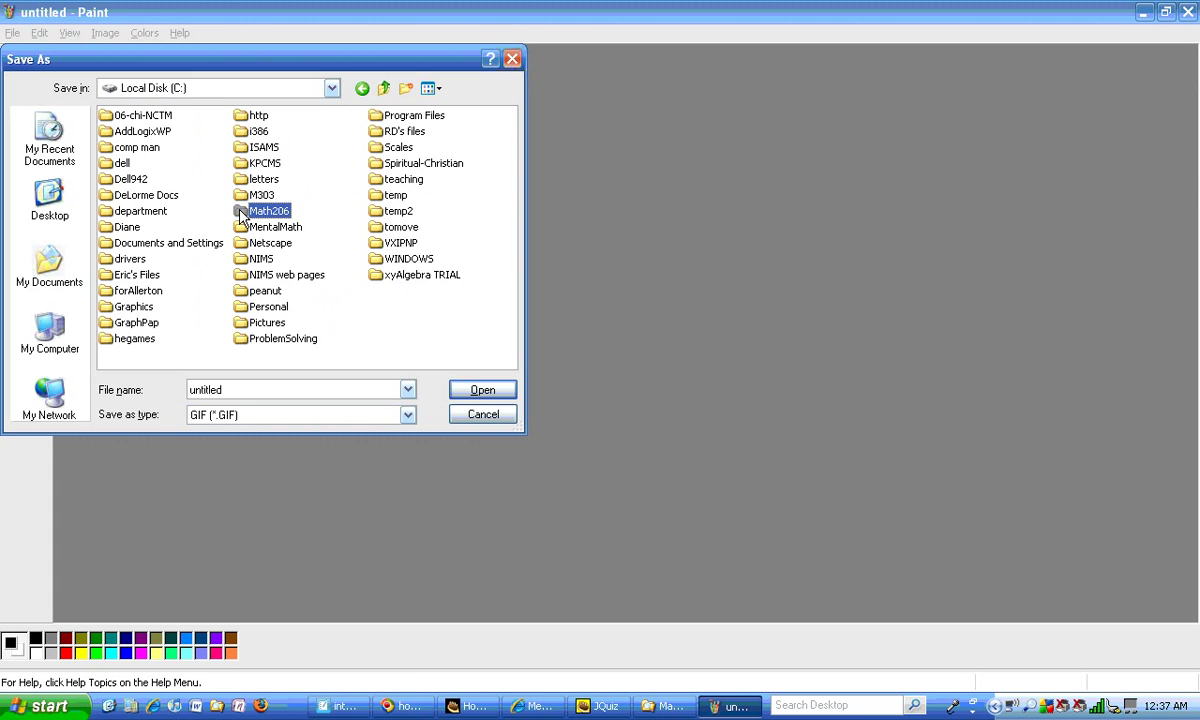
double_click(257, 208)
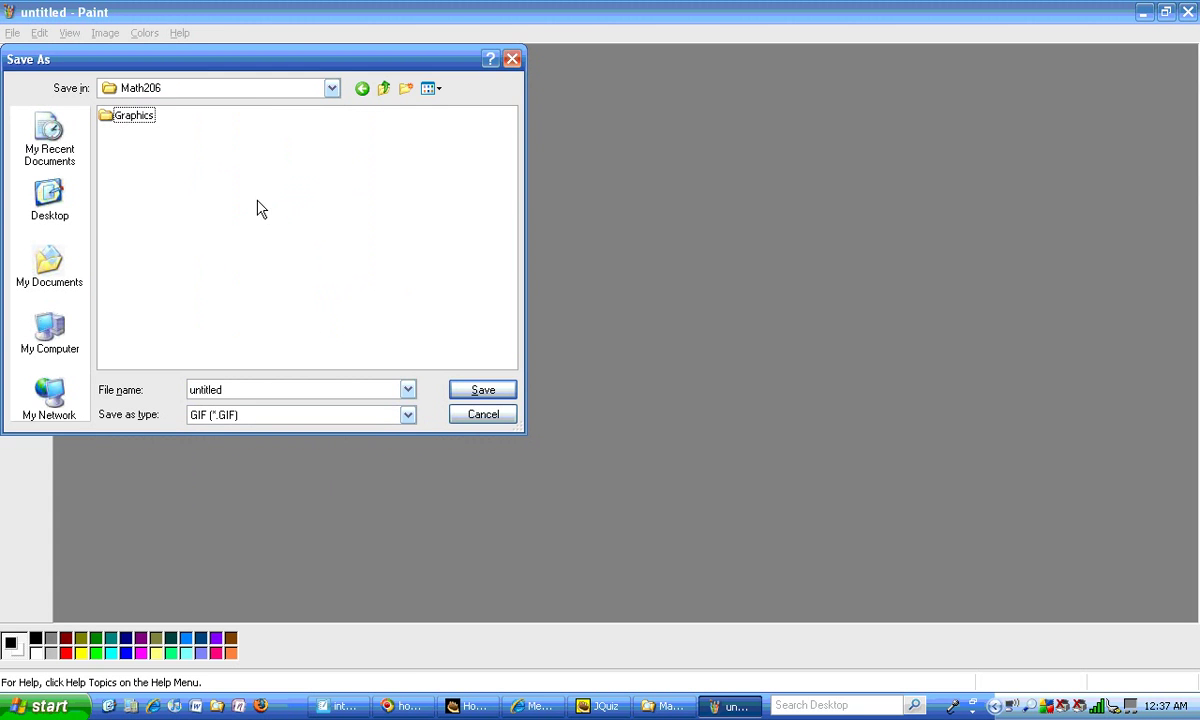
click(106, 118)
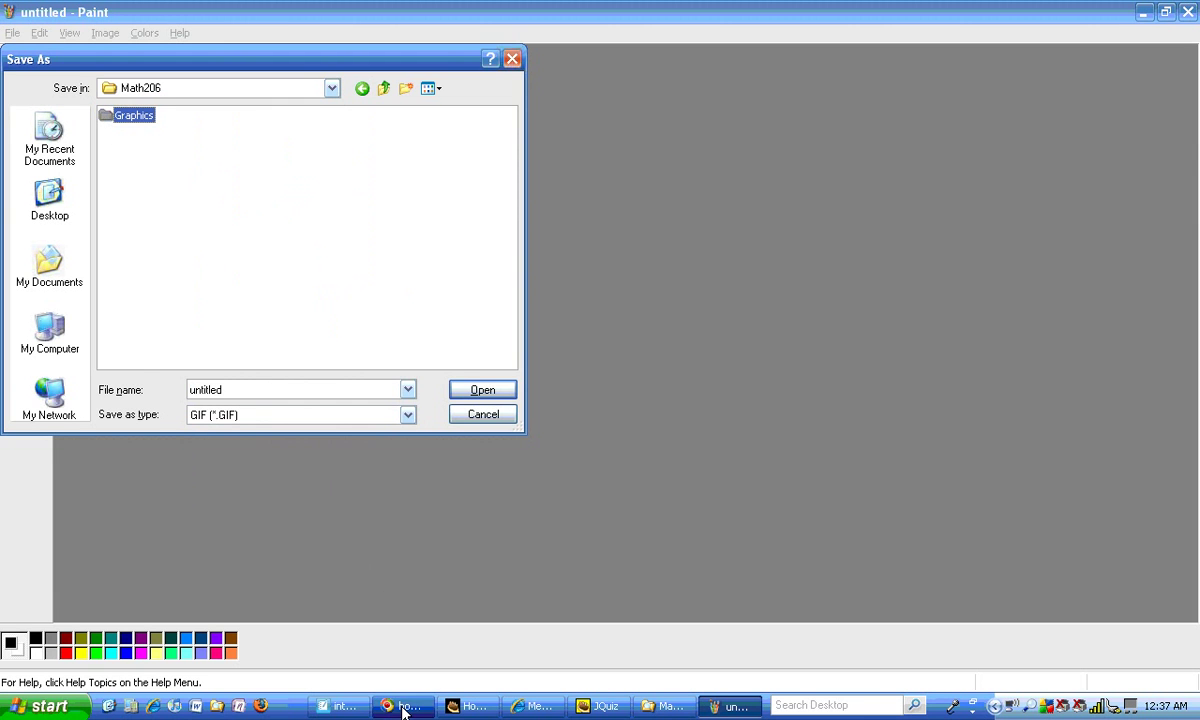
key(Return)
- Name the file "parallelogram" and save it, accepting the possible loss of color information
double_click(229, 389)
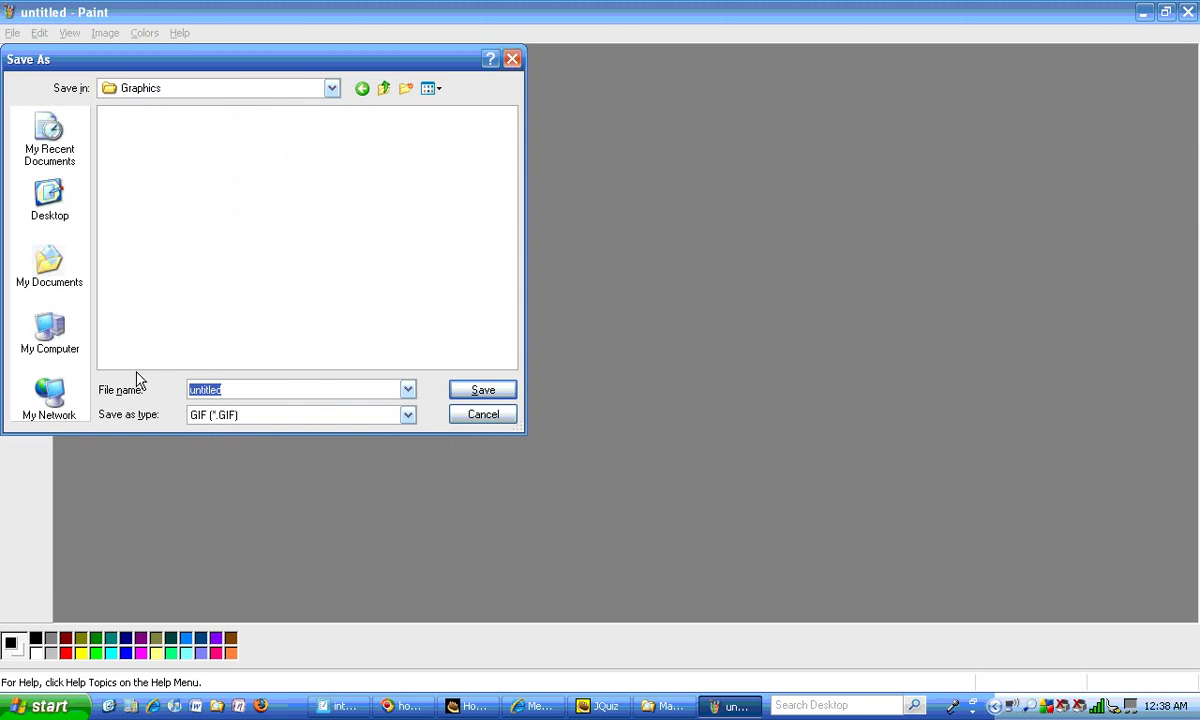
text(parallelogram)
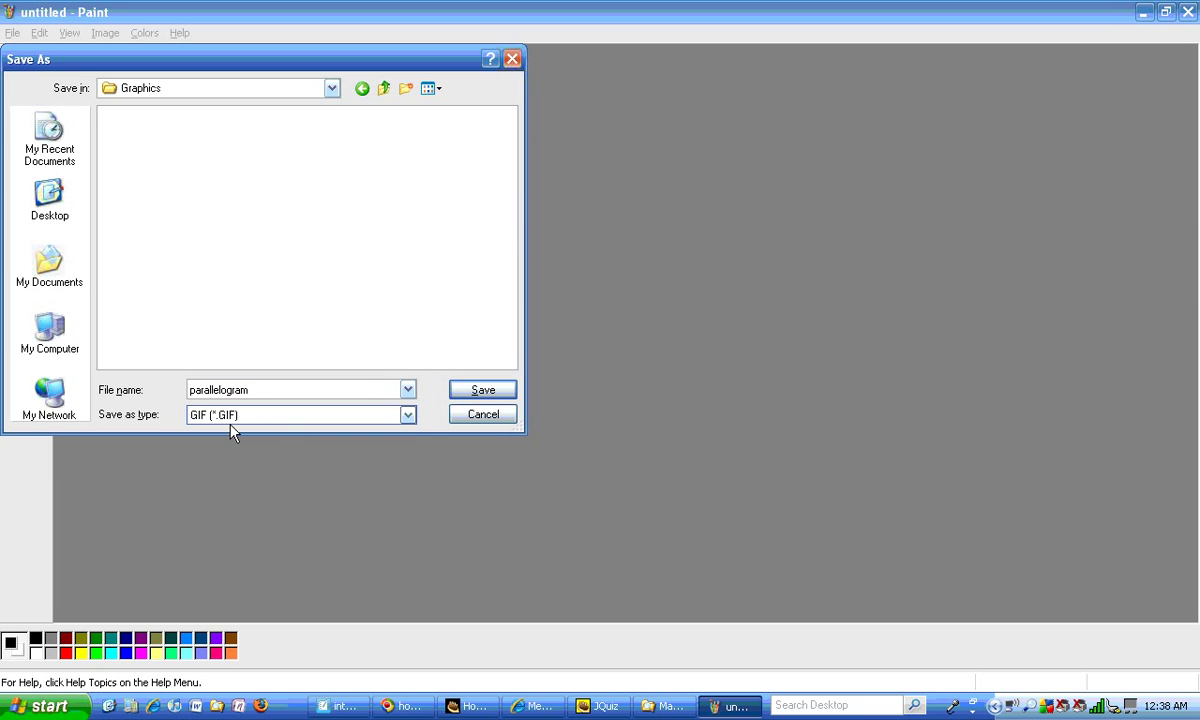
click(484, 391)
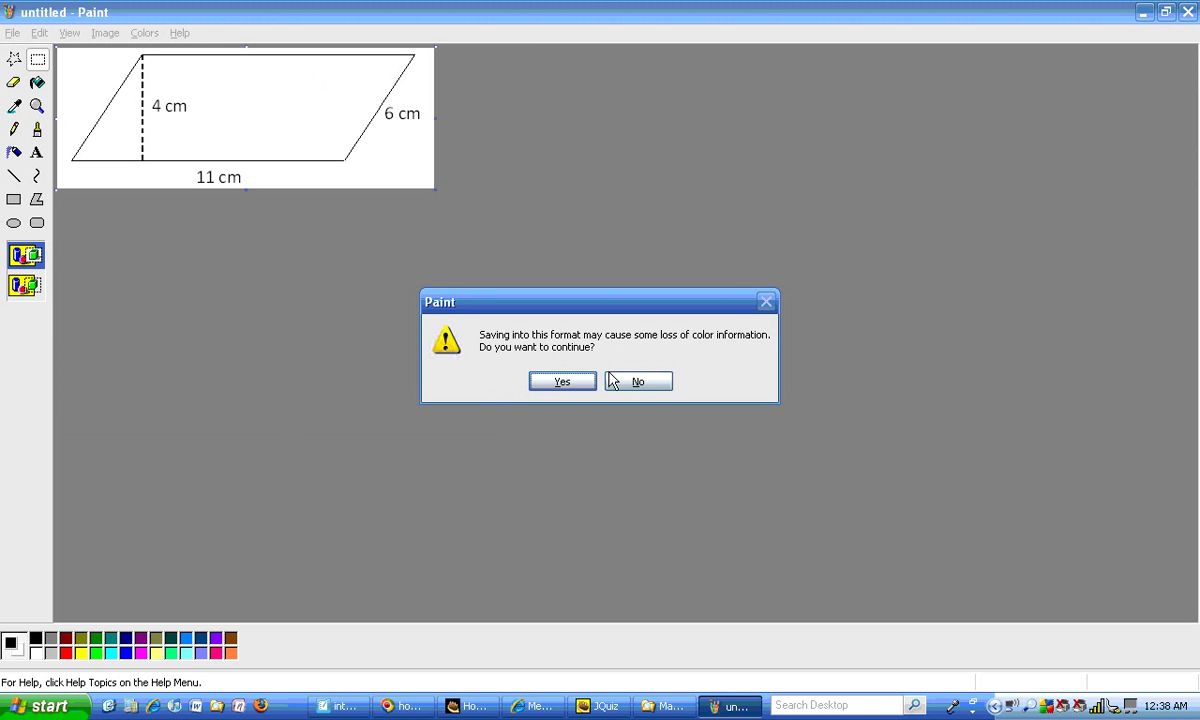
click(562, 382)
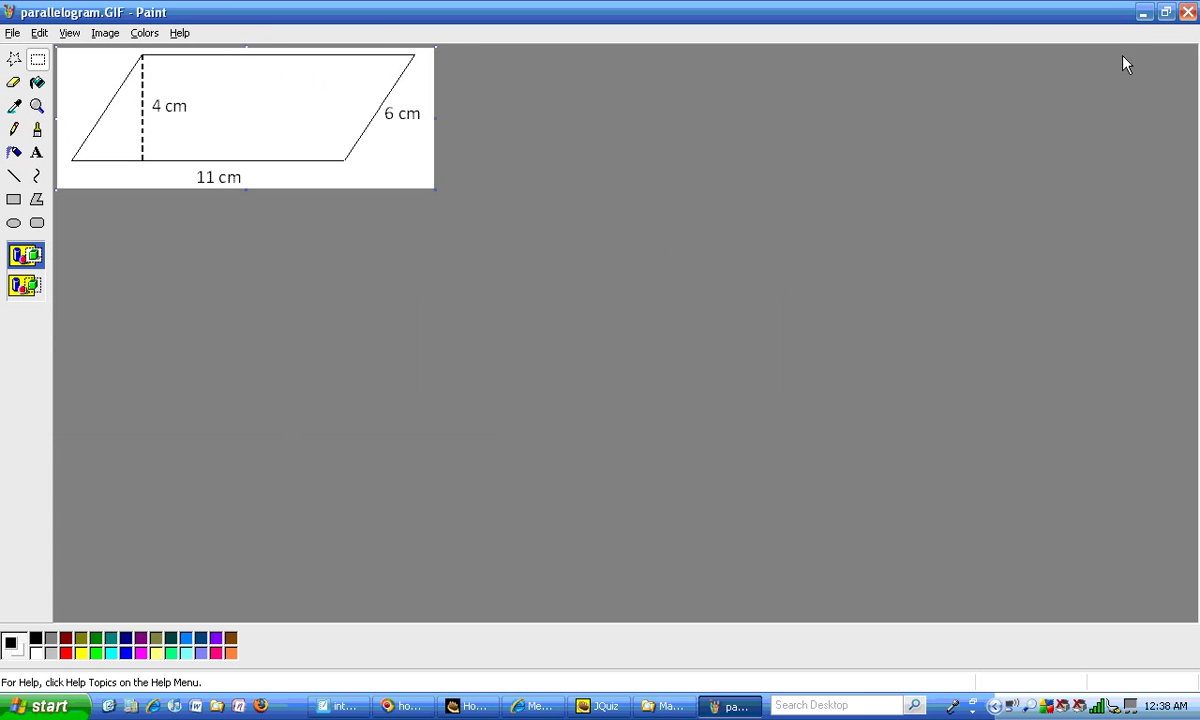
- Close the saved image, switch to JQuiz and begin inserting a picture from a local file at the end of question 3's text
click(1188, 12)
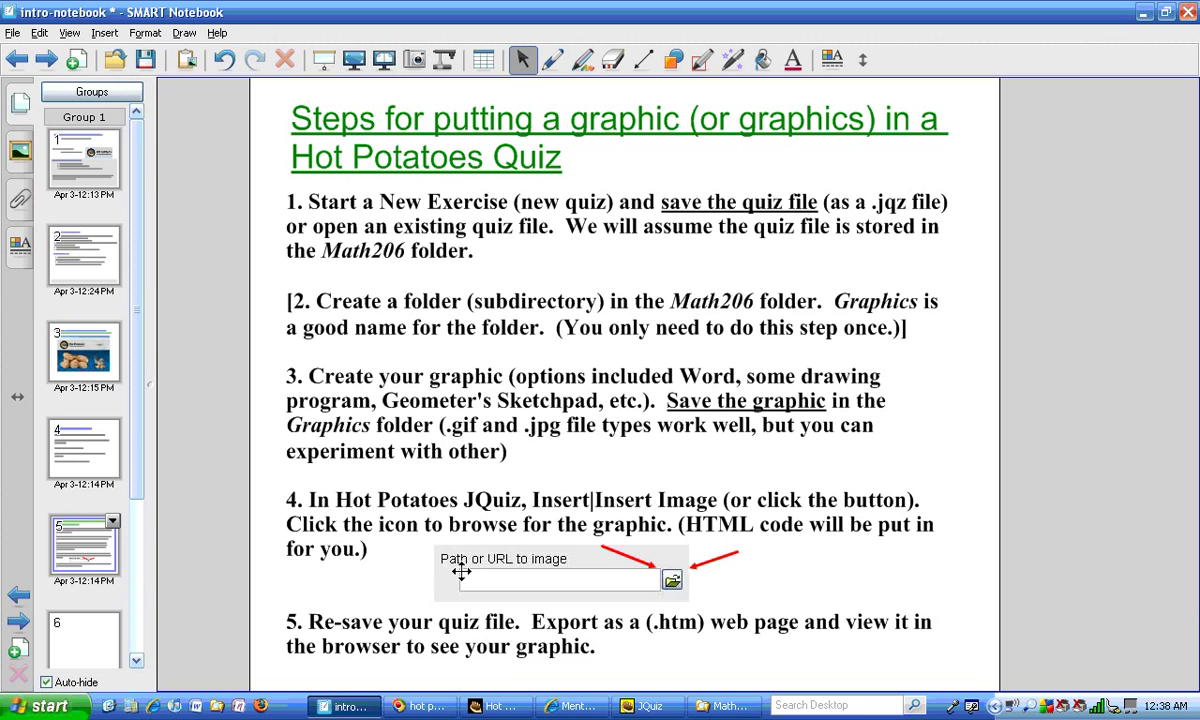
click(648, 706)
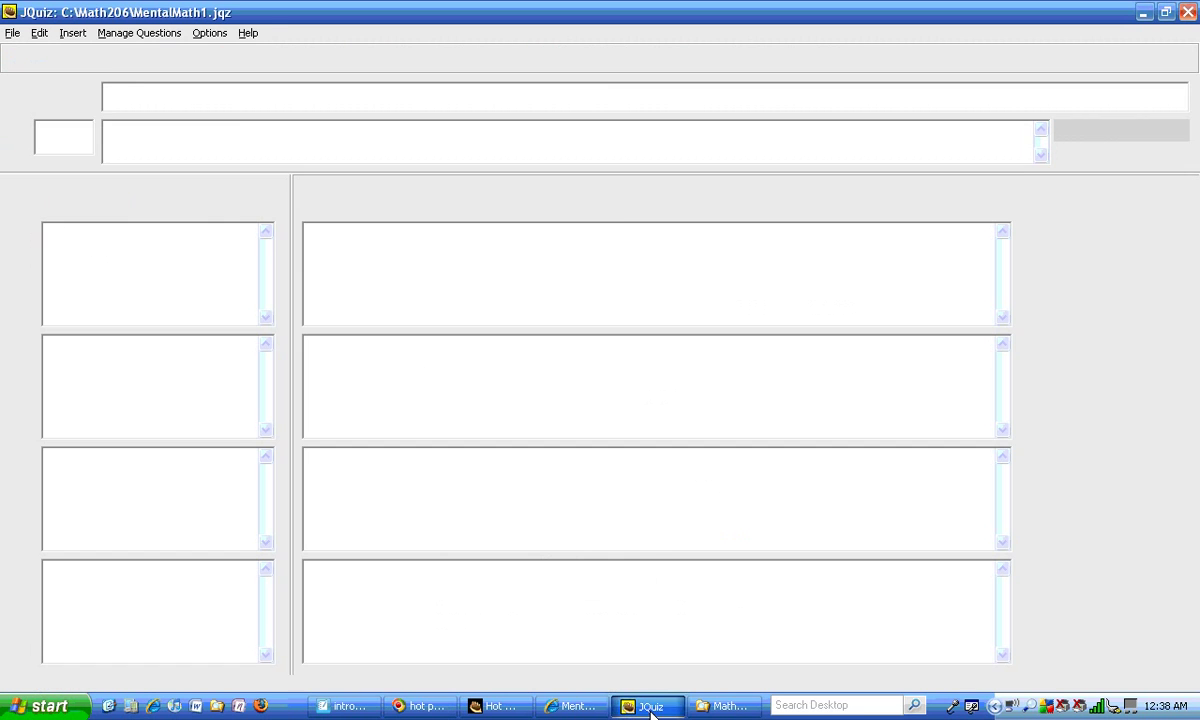
click(285, 131)
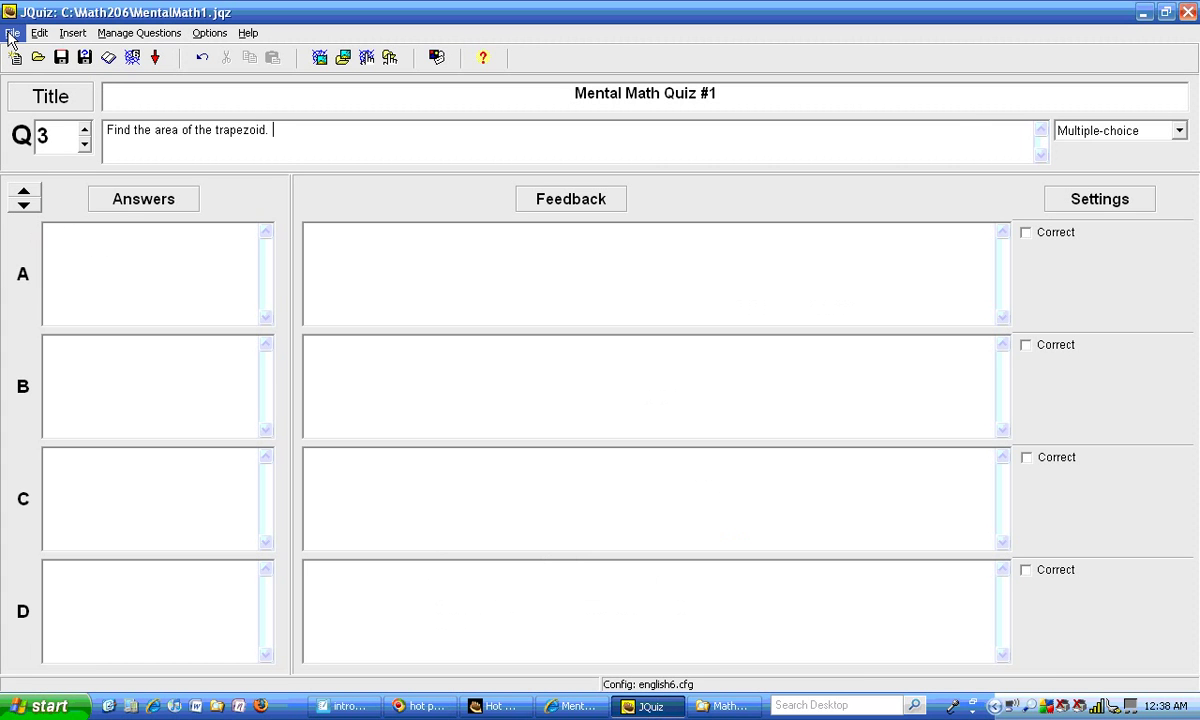
click(72, 33)
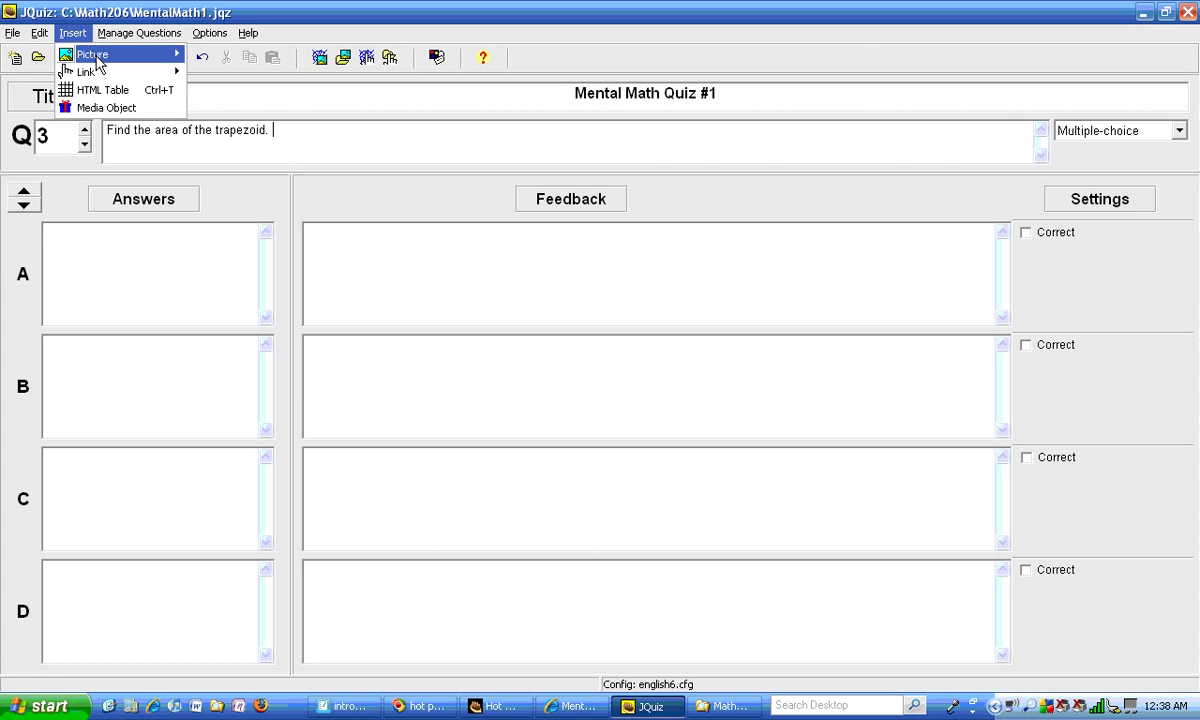
mouse_move(98, 62)
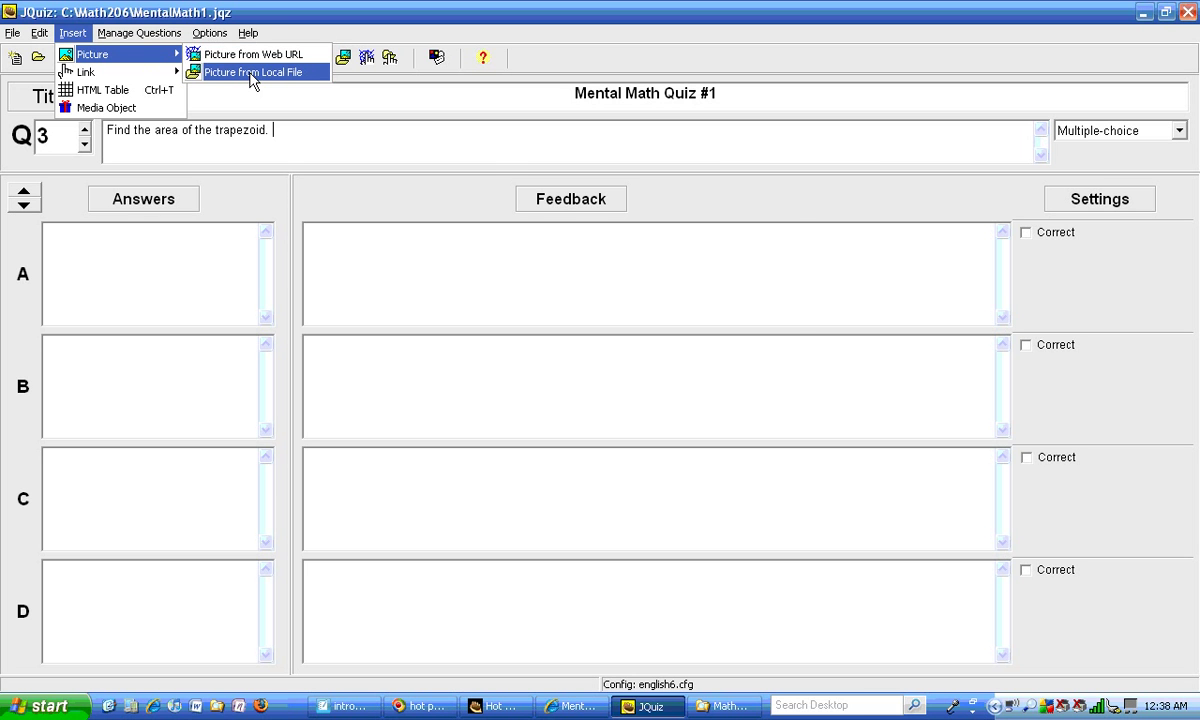
click(251, 72)
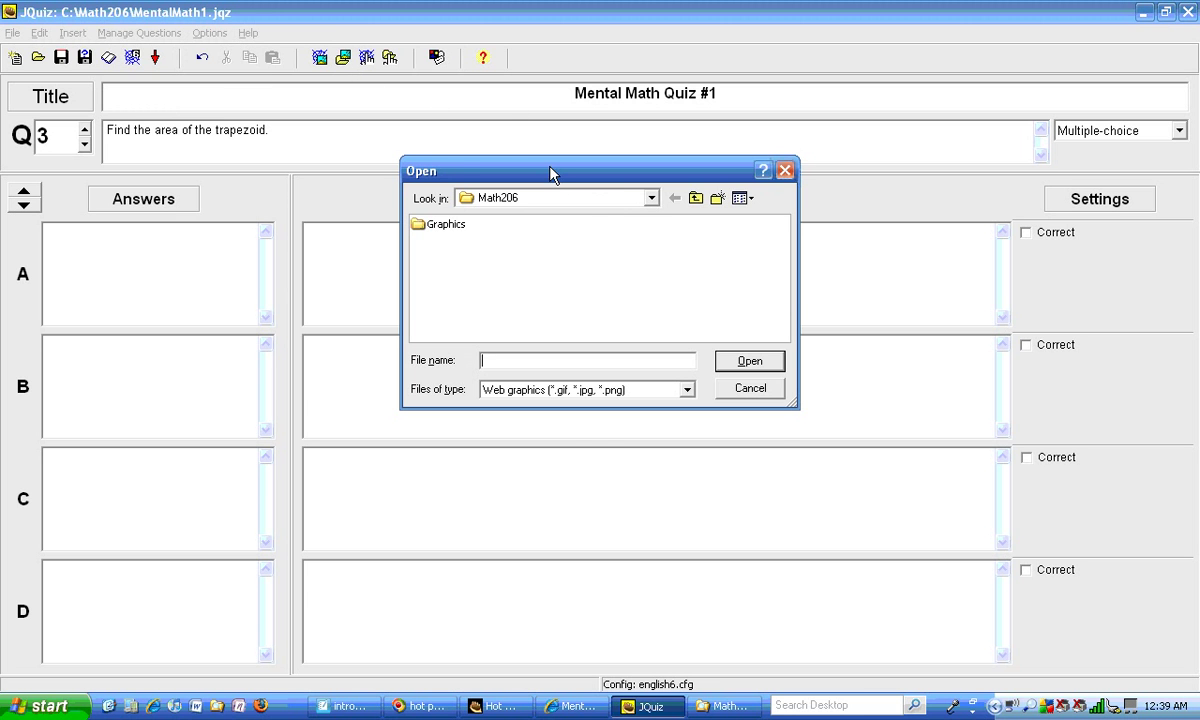
- Choose parallelogram.GIF from the Graphics folder and insert it into question 3 at 402 by 150 with no picture alignment
drag(535, 168, 519, 220)
click(437, 280)
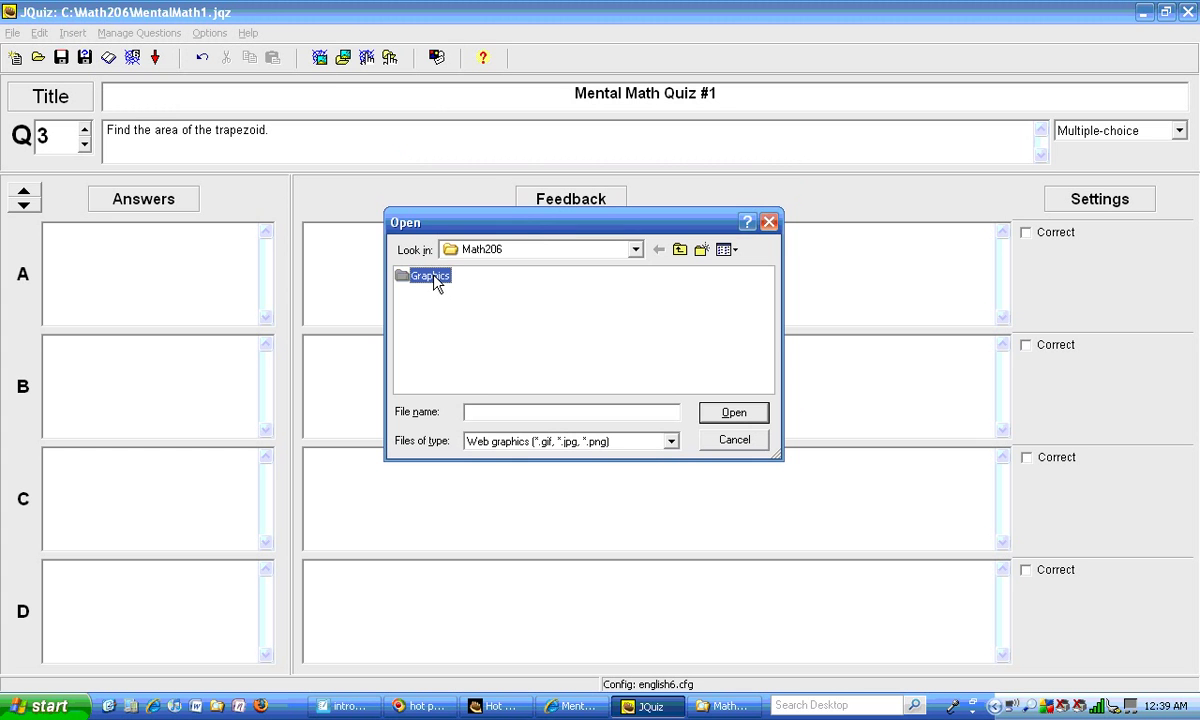
click(428, 277)
click(402, 280)
key(Return)
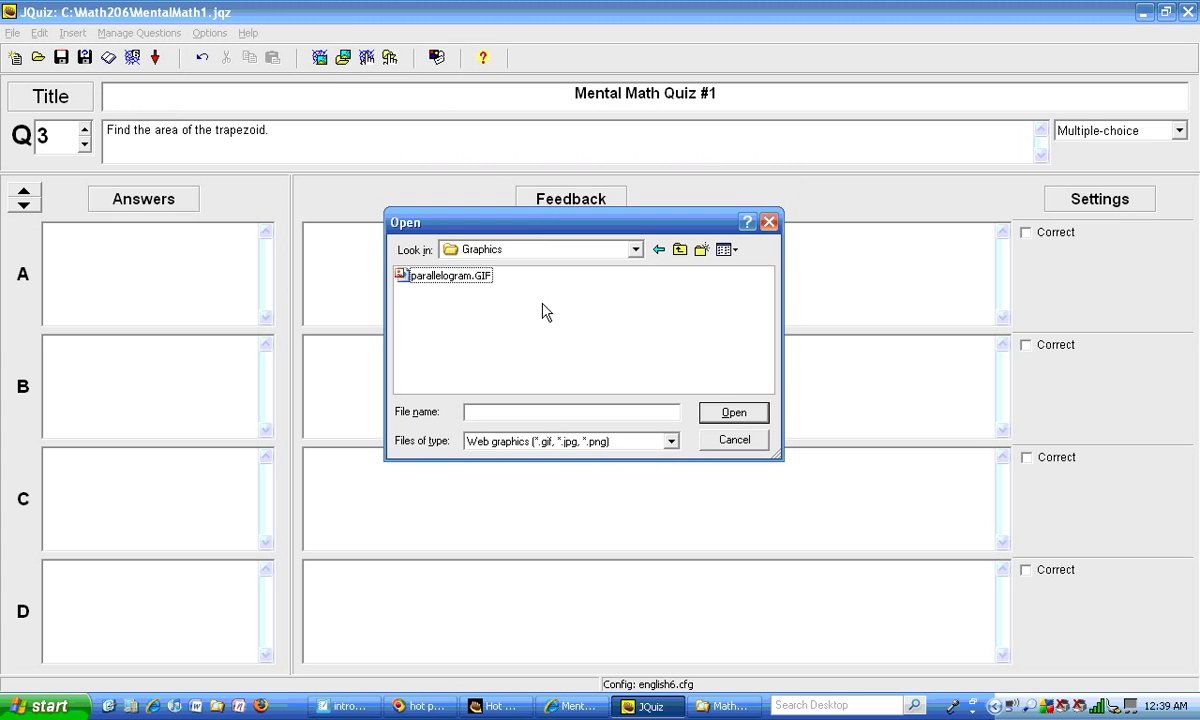
click(401, 278)
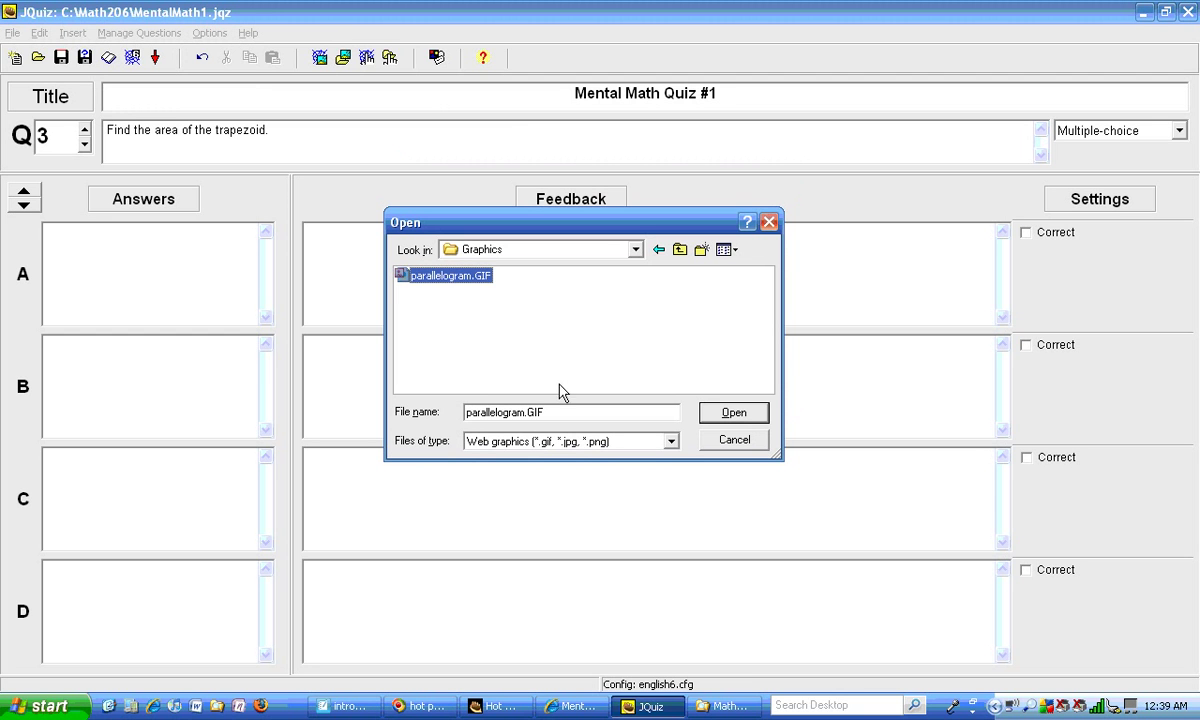
click(717, 420)
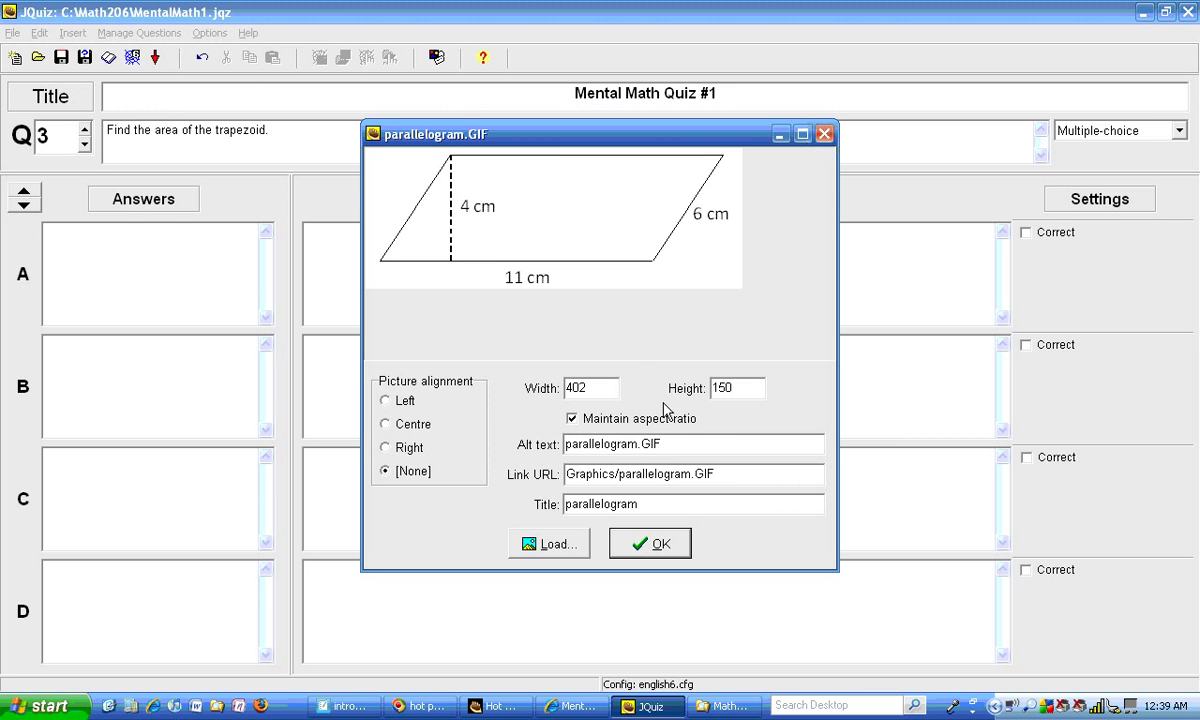
click(659, 546)
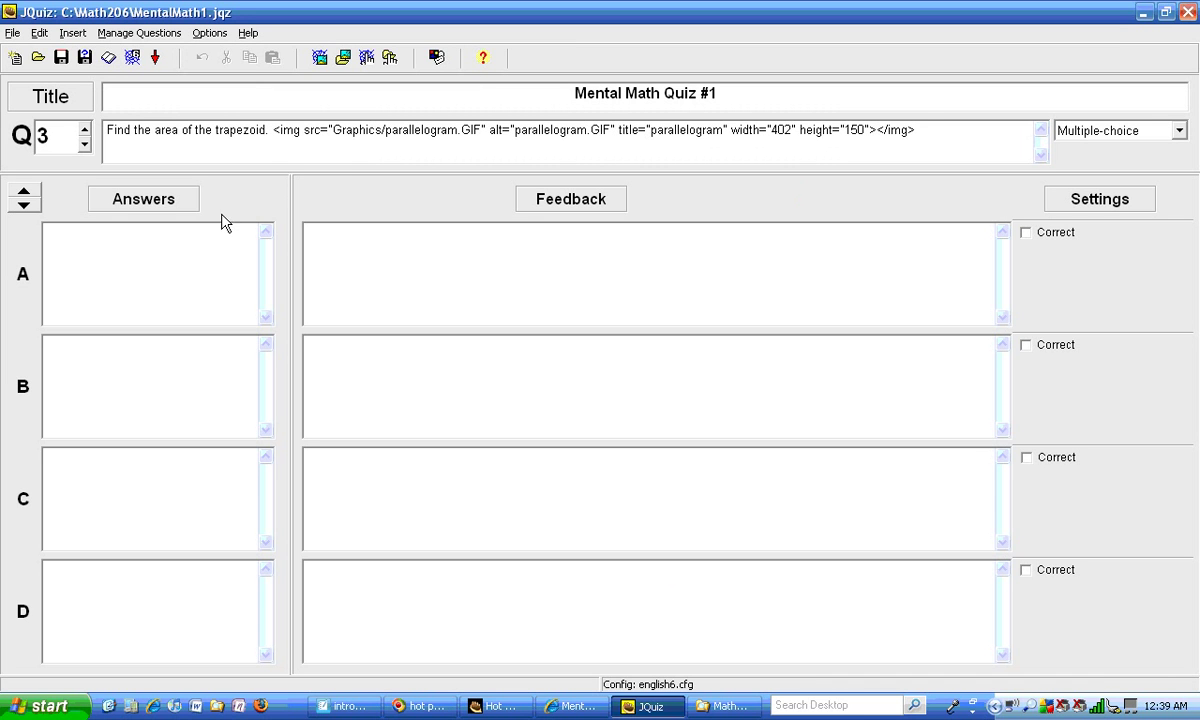
- Enter "44 cm" as answer A of question 3
click(171, 250)
text(44 cm)
click(42, 706)
key(Escape)
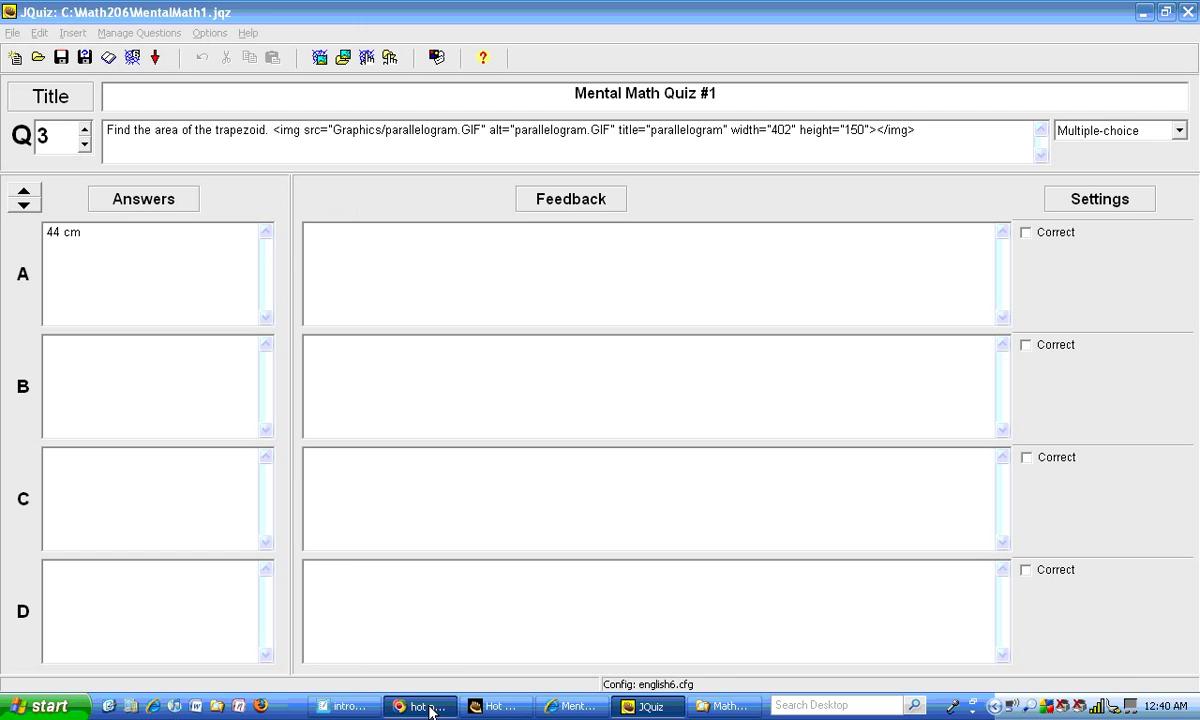
- Launch Character Map from the Windows system tools
click(63, 708)
click(76, 637)
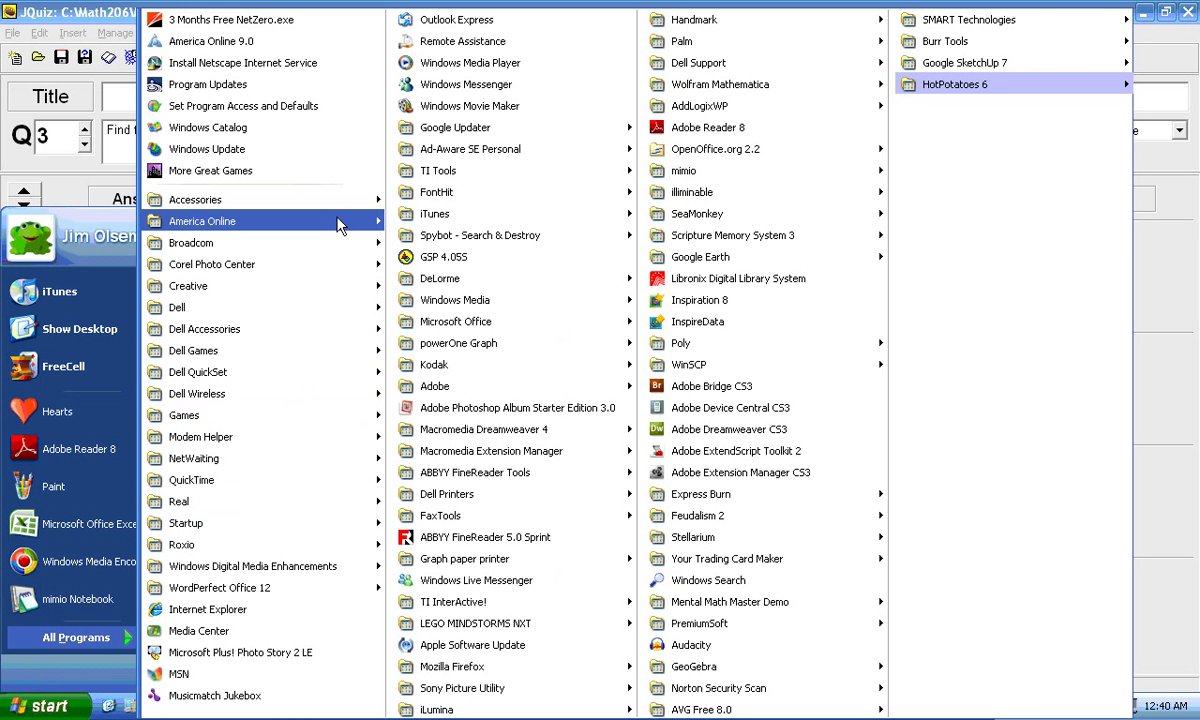
mouse_move(340, 196)
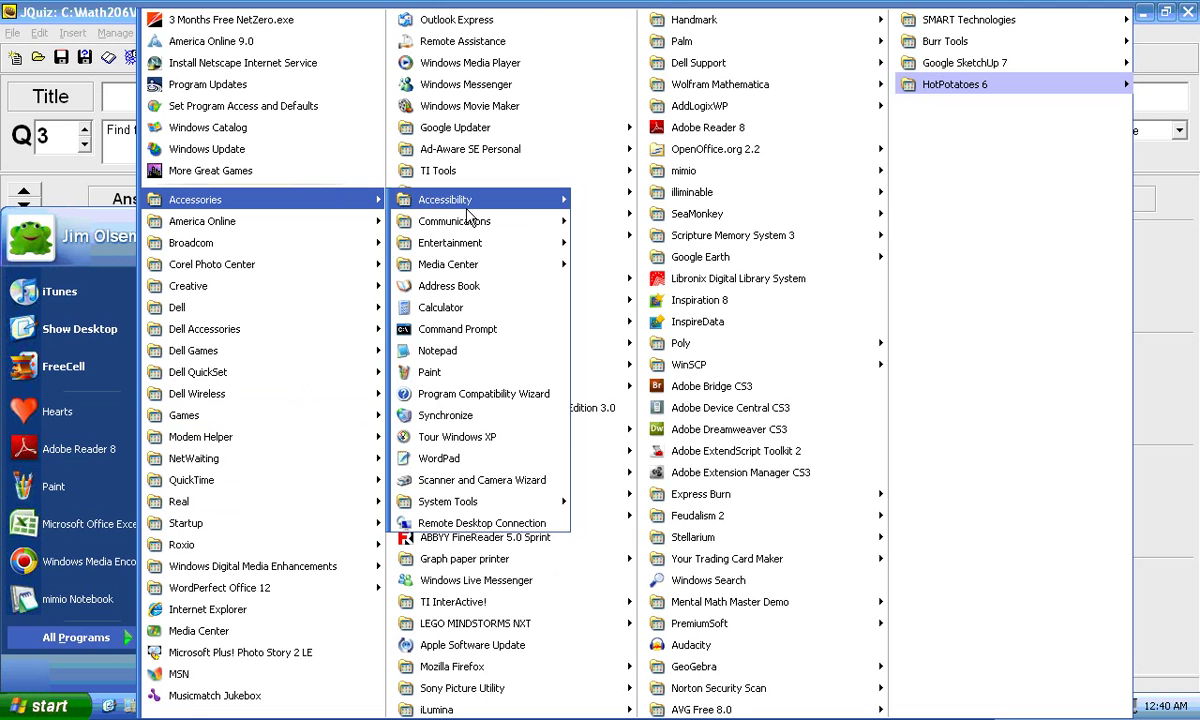
mouse_move(466, 208)
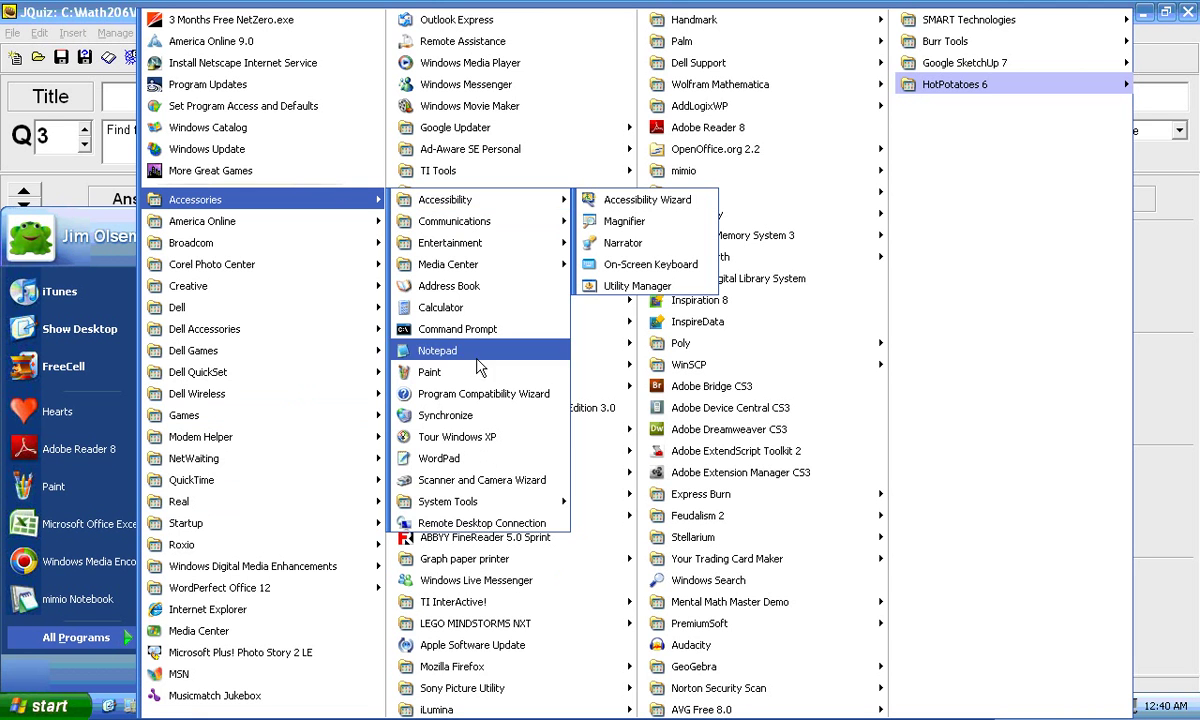
mouse_move(519, 506)
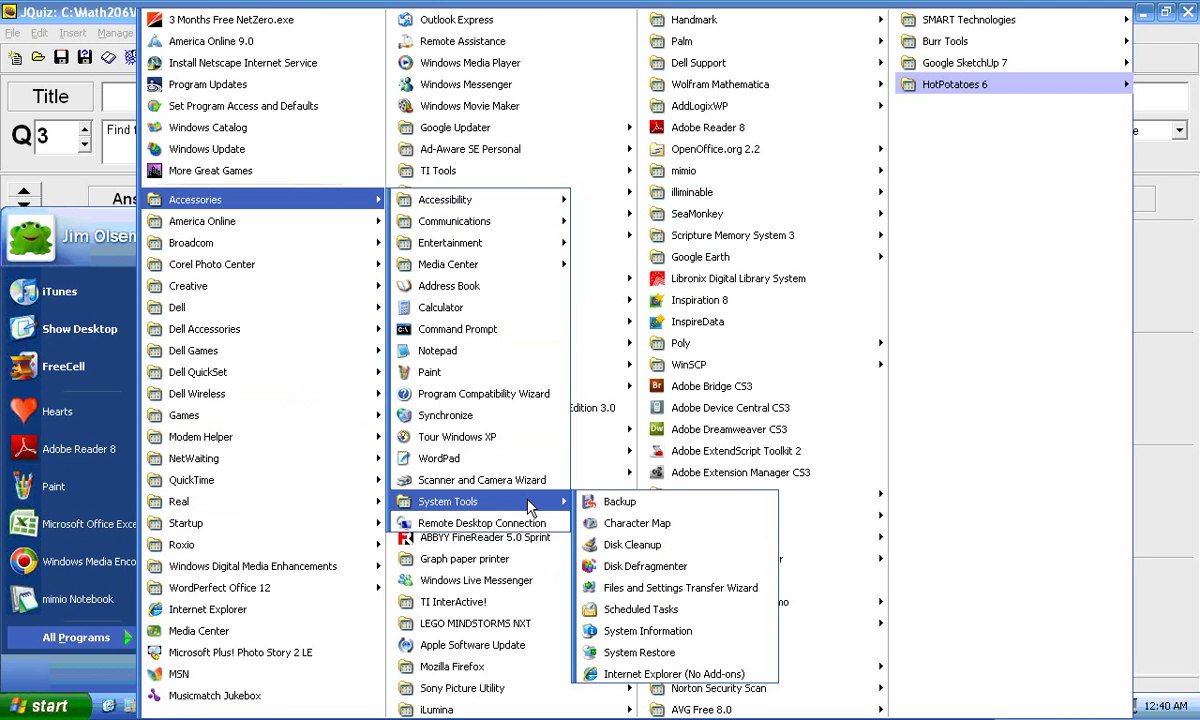
click(619, 527)
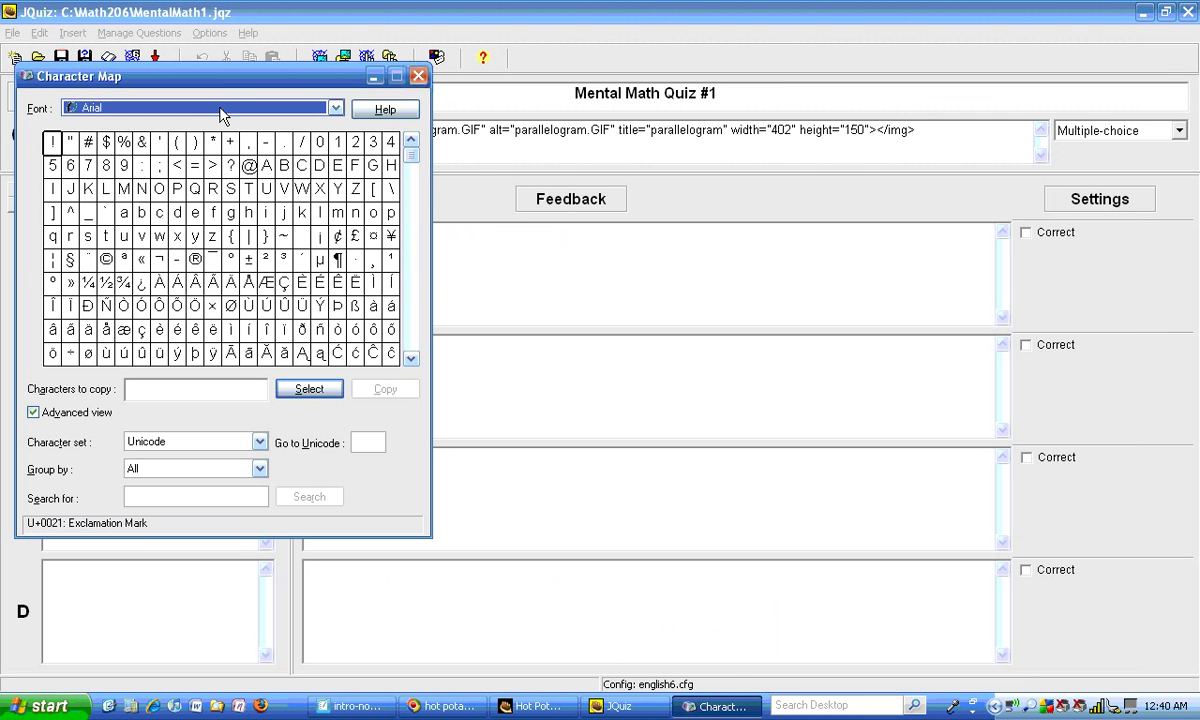
- Preview math symbols such as the division, plus-minus and multiplication signs in the Arial character set
click(71, 356)
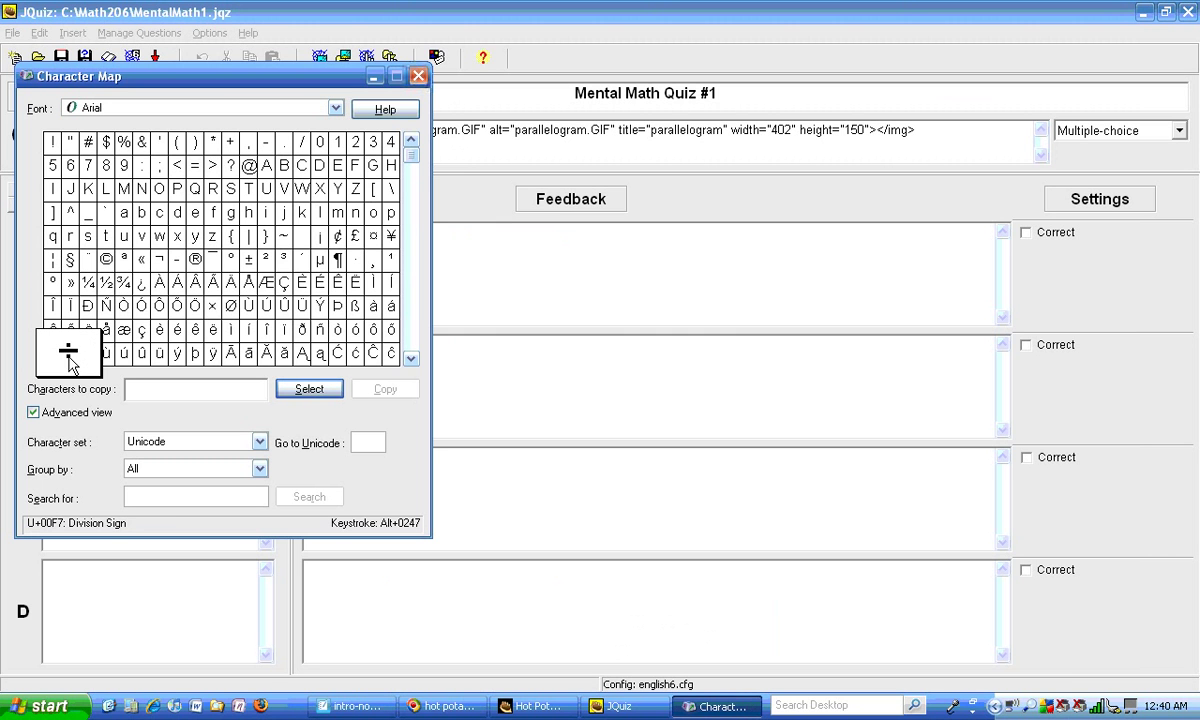
click(249, 261)
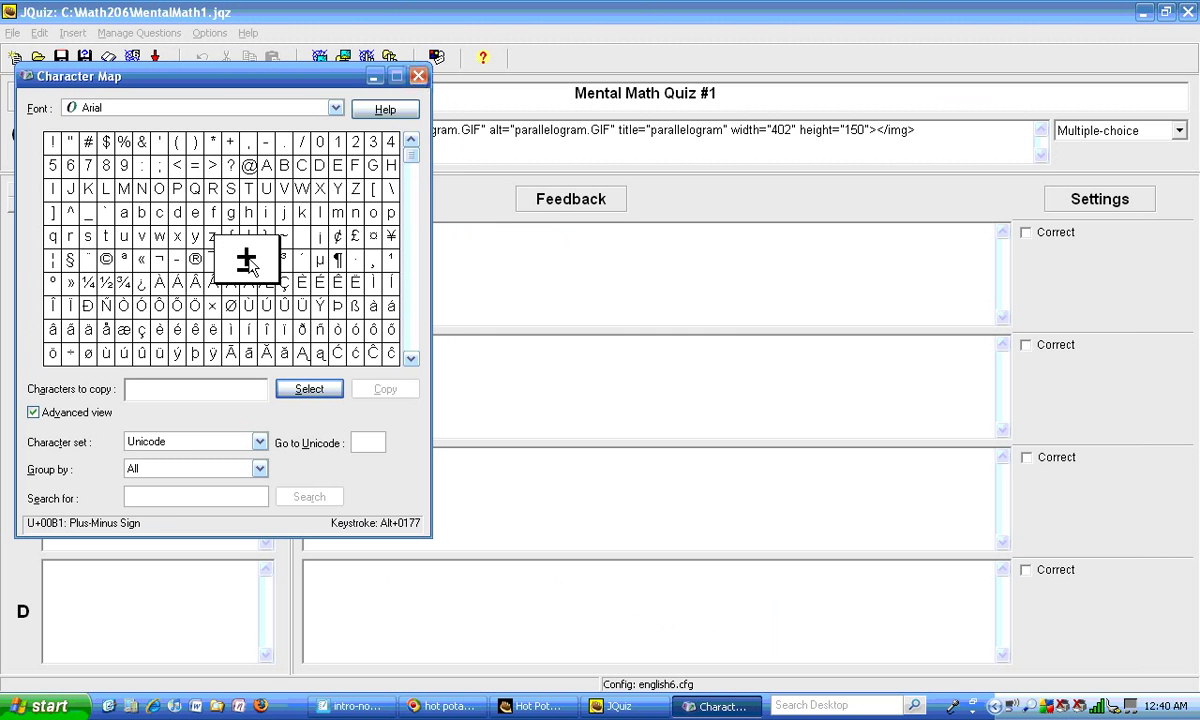
click(212, 302)
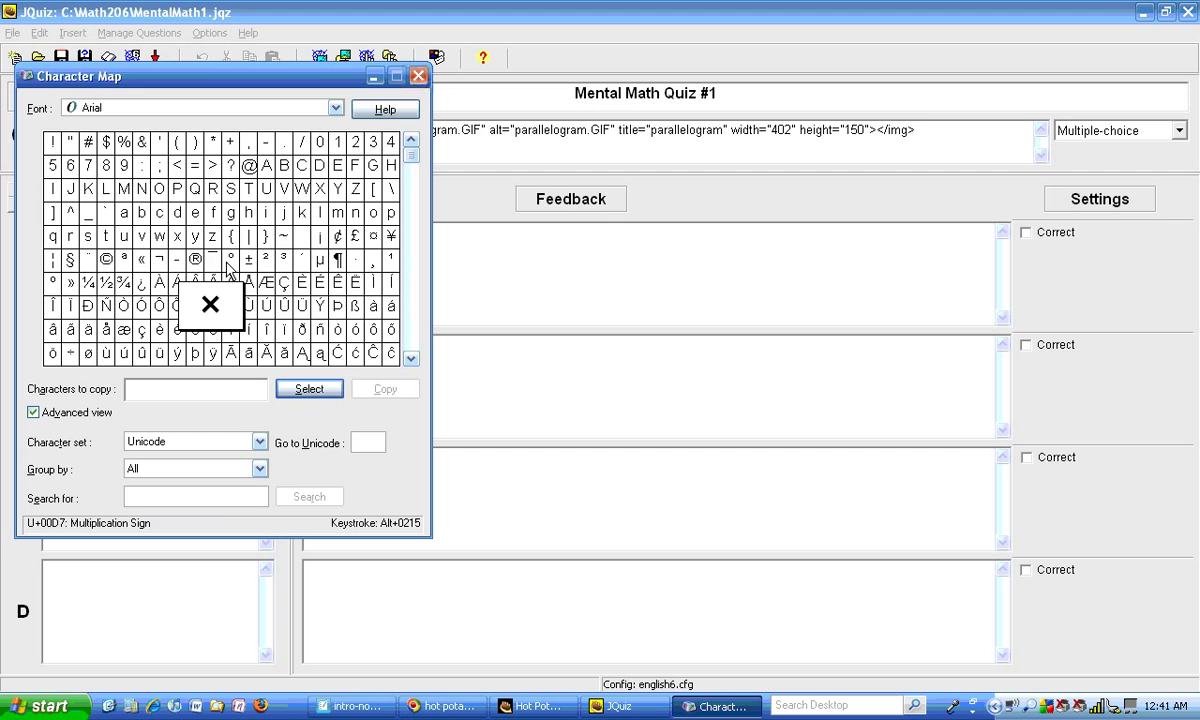
click(228, 262)
click(265, 328)
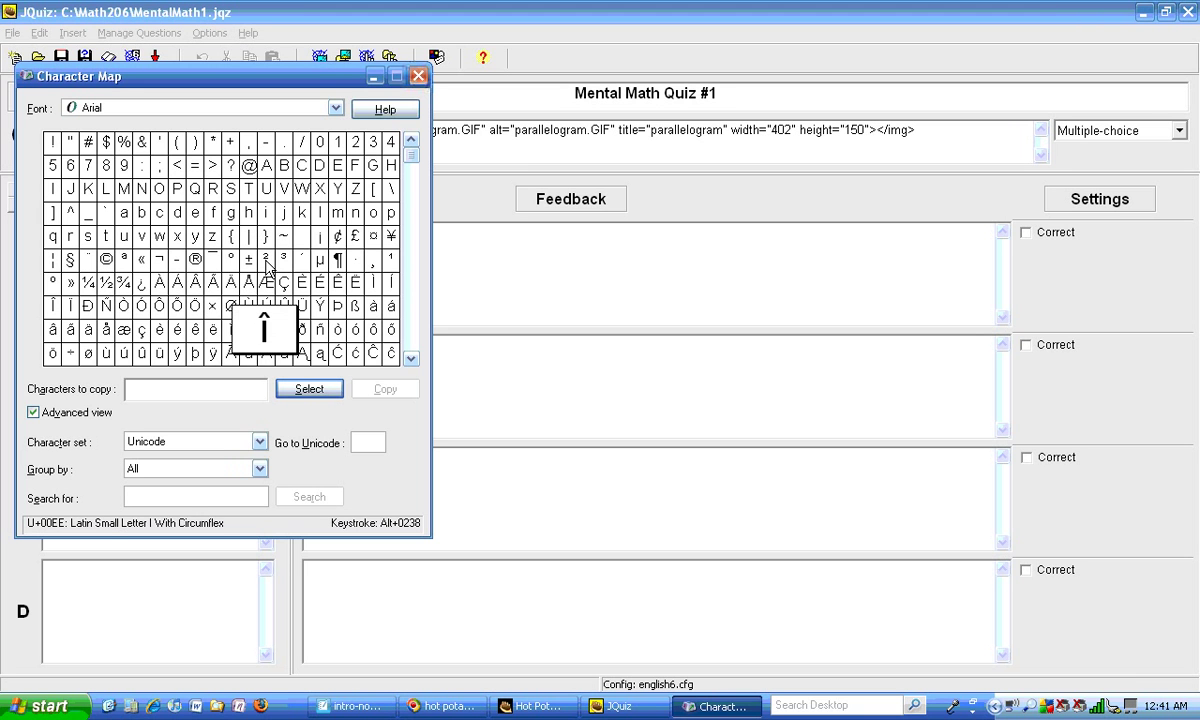
- Copy the superscript two character (²) and close Character Map
click(266, 260)
click(310, 390)
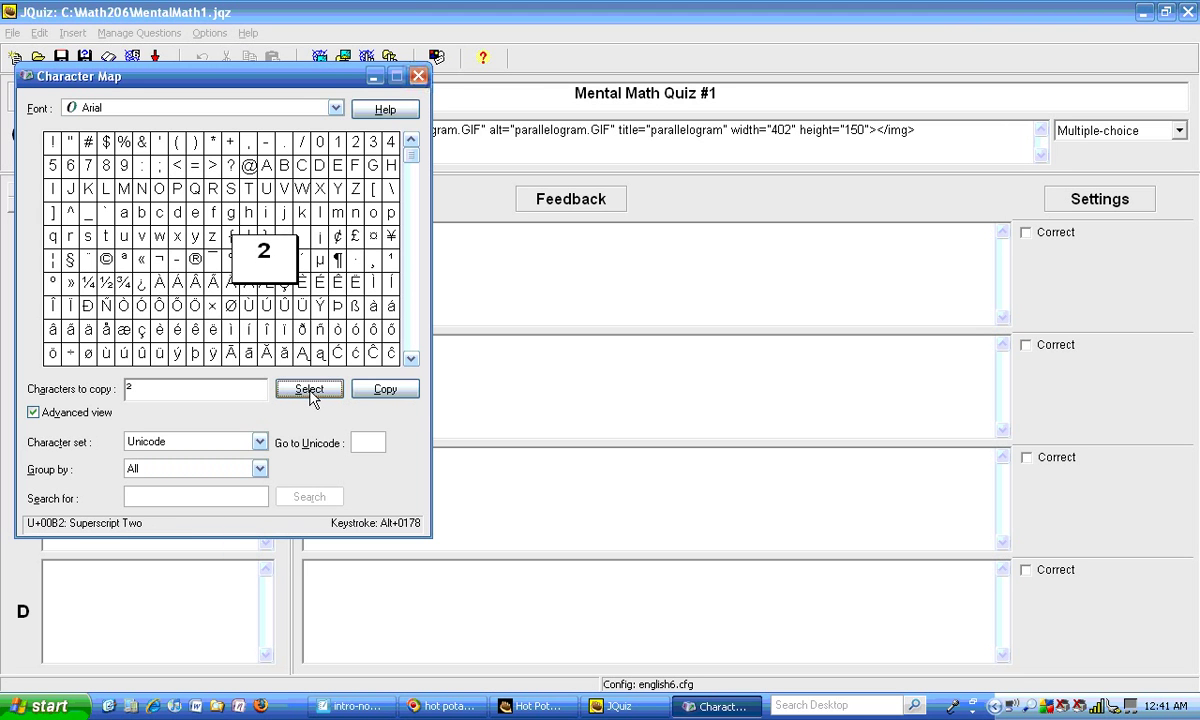
click(400, 393)
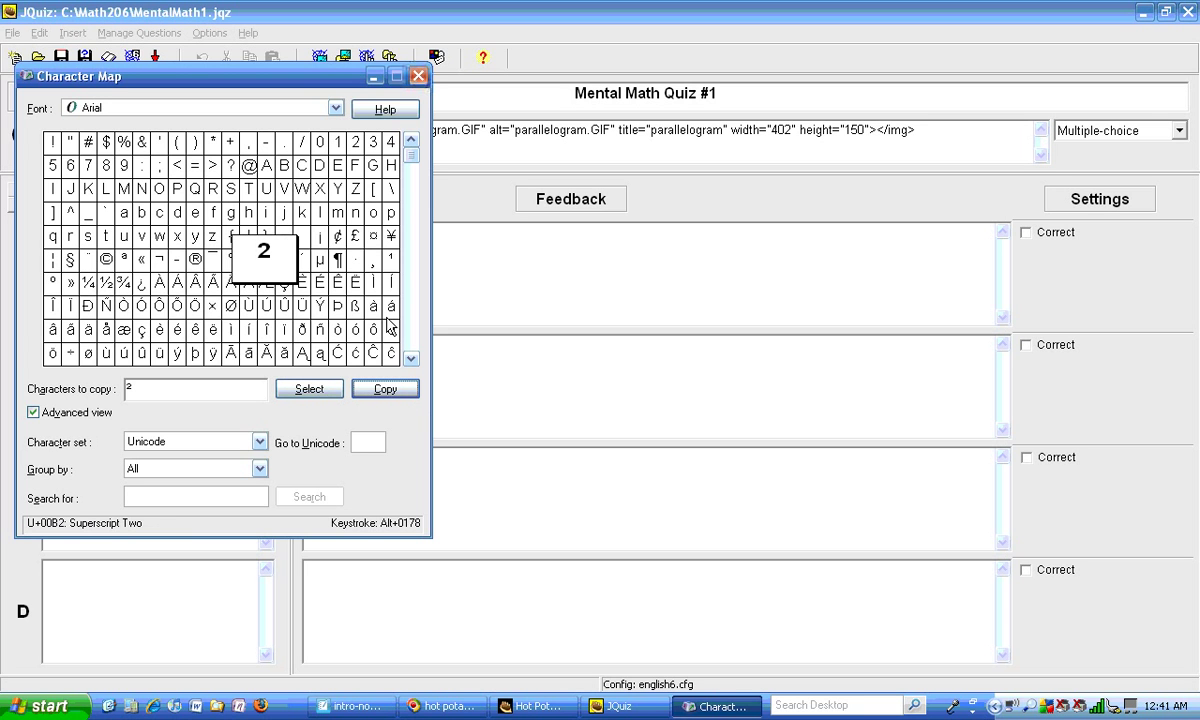
click(419, 76)
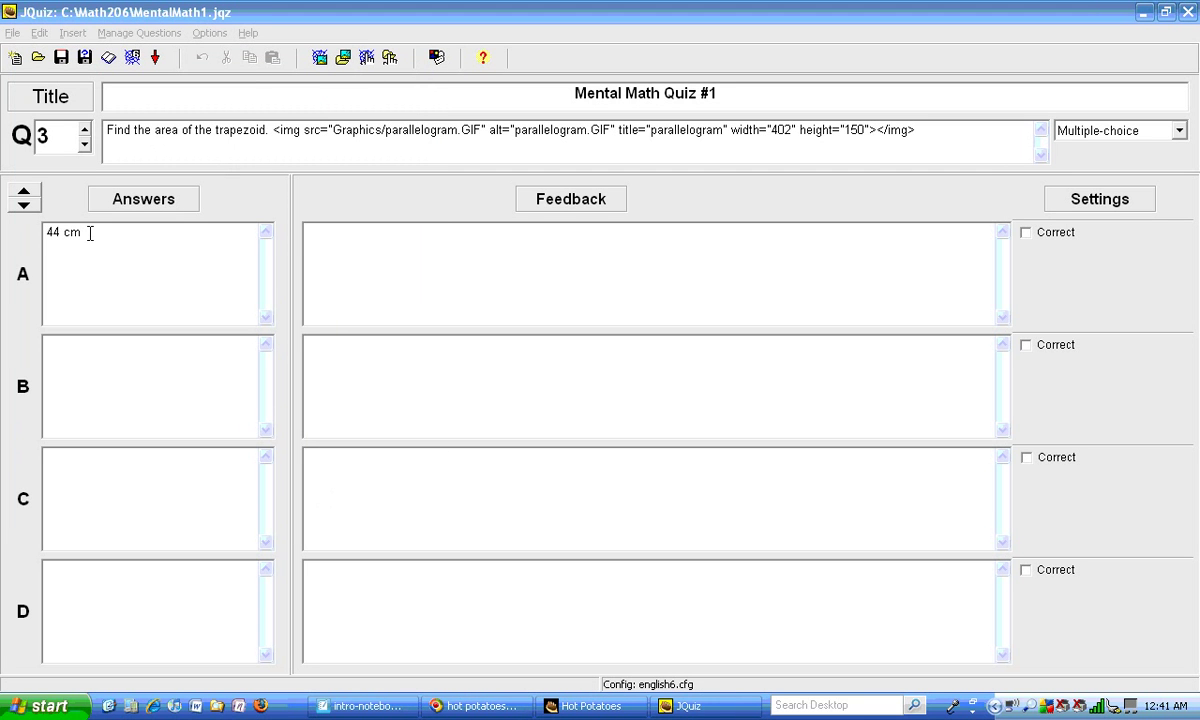
- Paste the superscript two after "44 cm" in answer A and mark answer A as correct
click(121, 250)
key(ctrl+v)
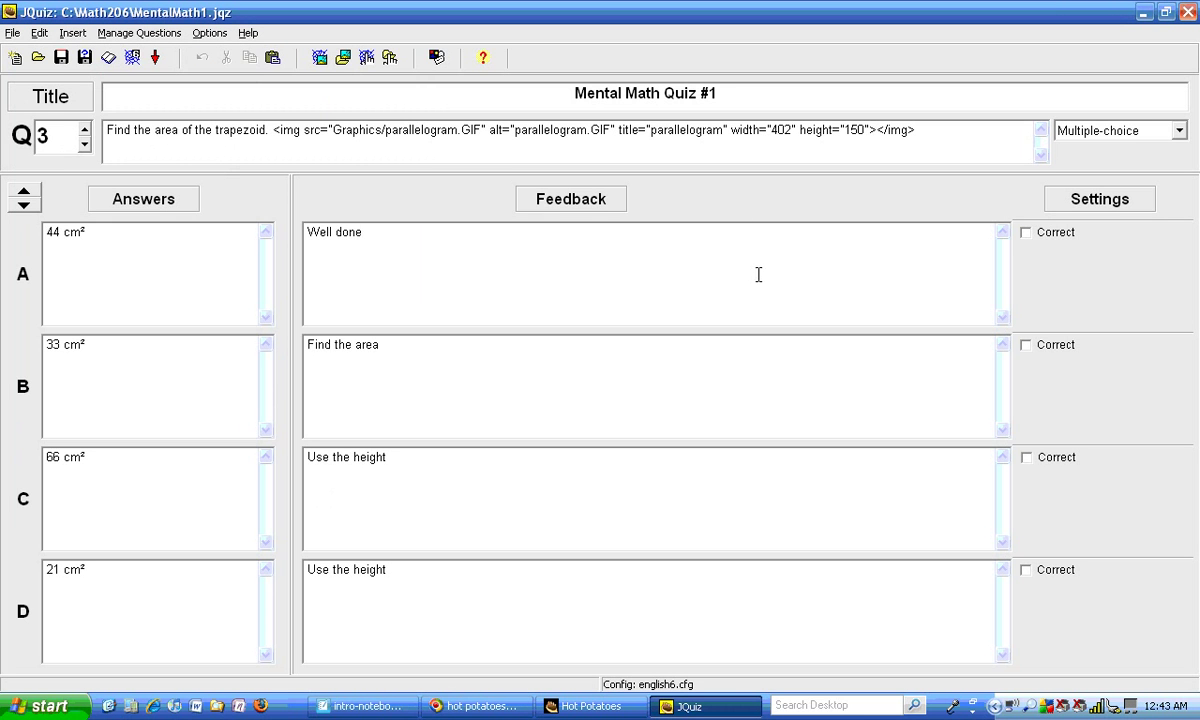
click(1025, 232)
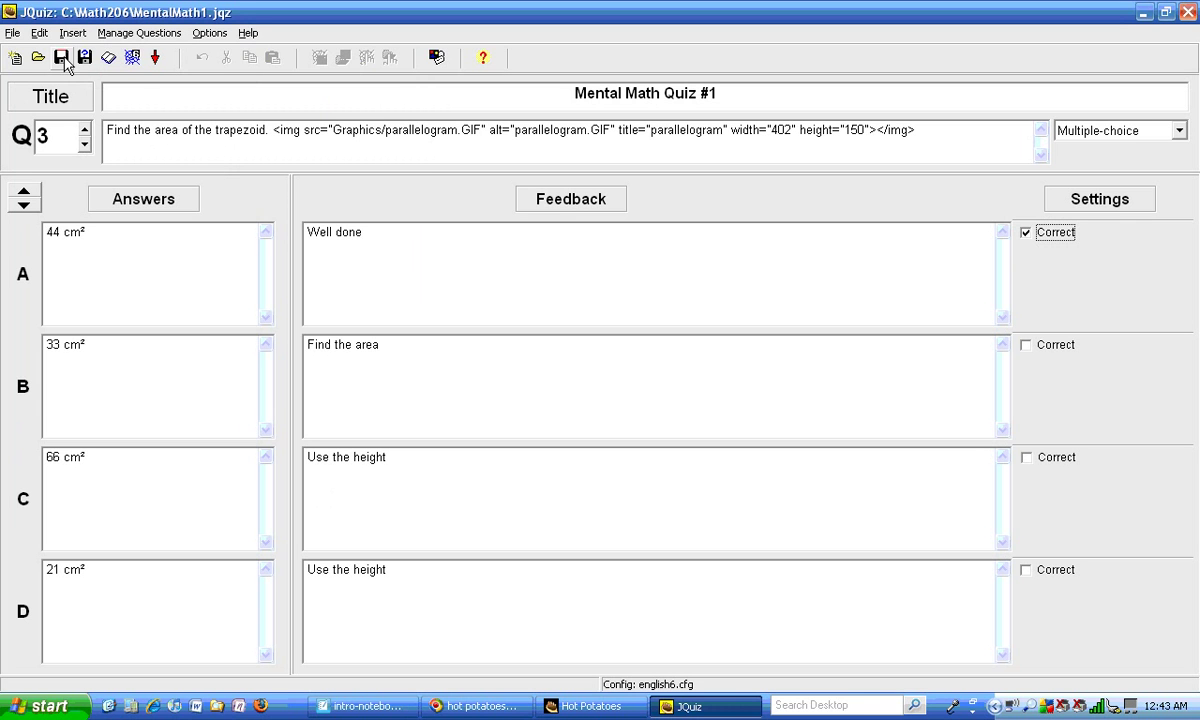
- Export the quiz as the web page MentalMath1.htm in the Math206 folder and allow its blocked content in Internet Explorer
click(132, 58)
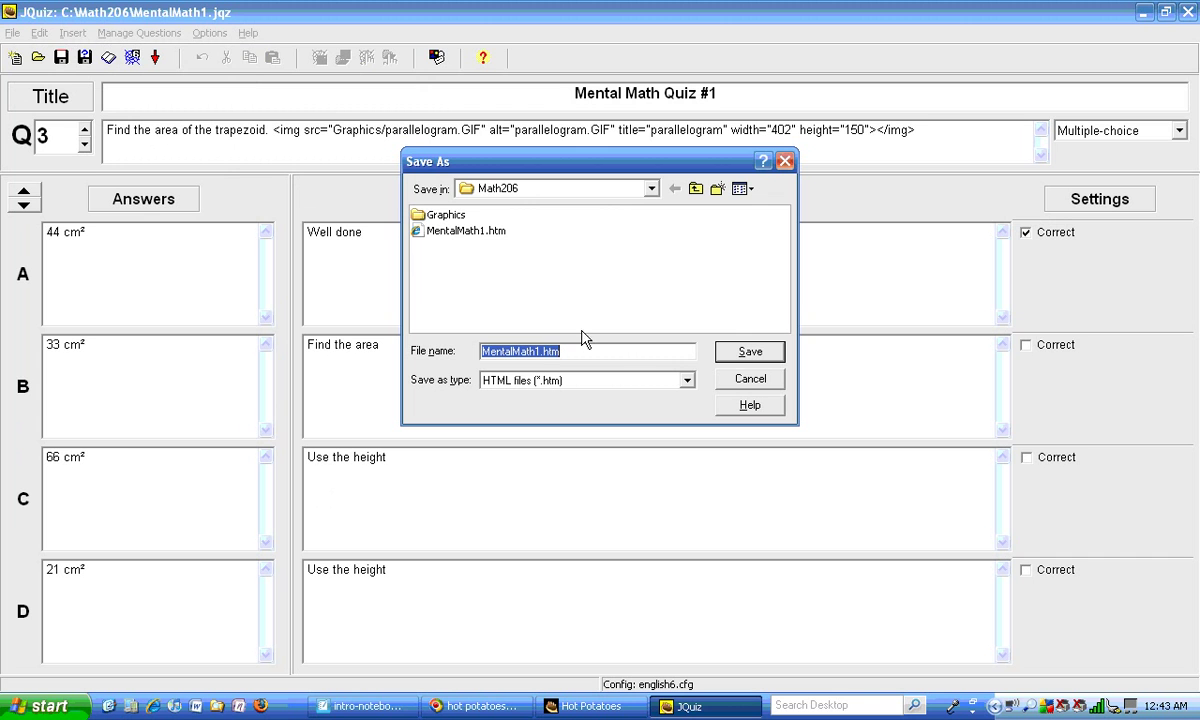
click(751, 356)
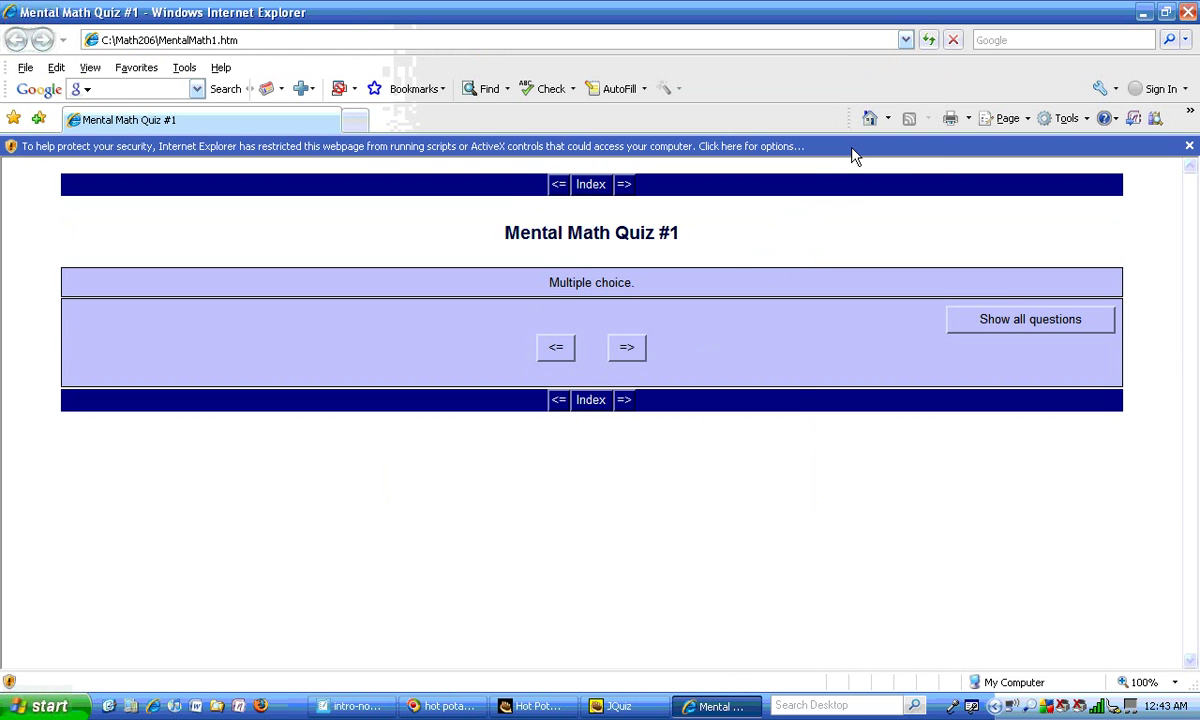
click(855, 152)
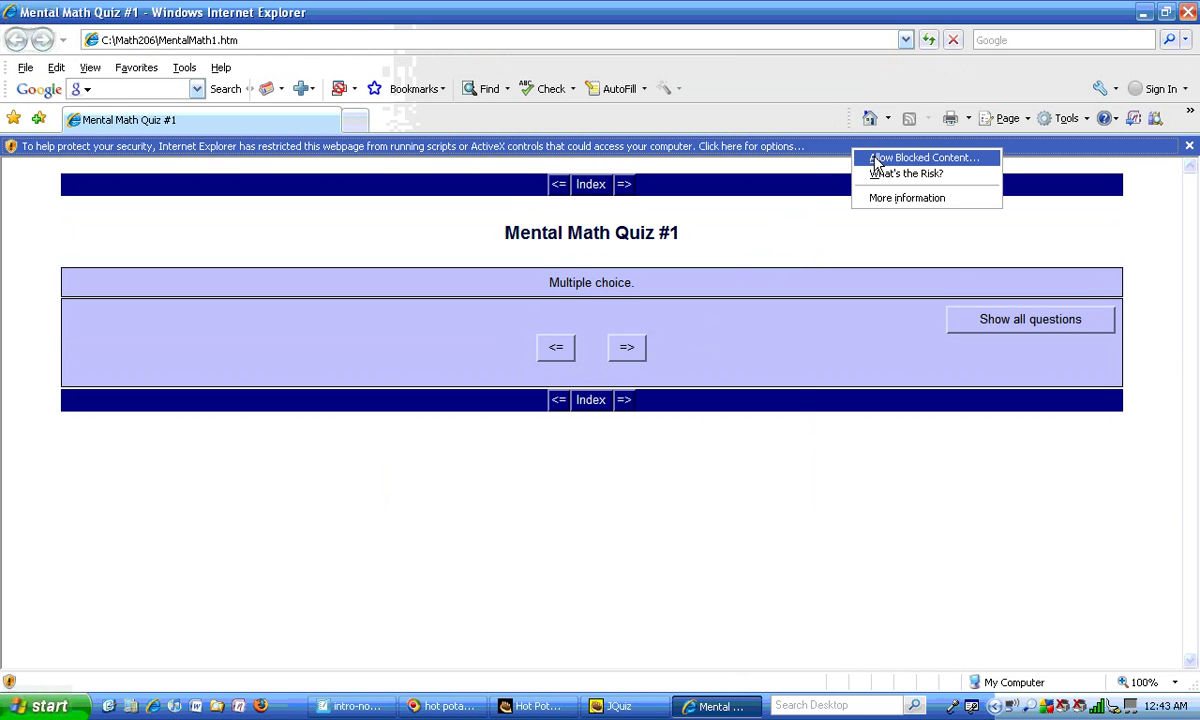
click(876, 158)
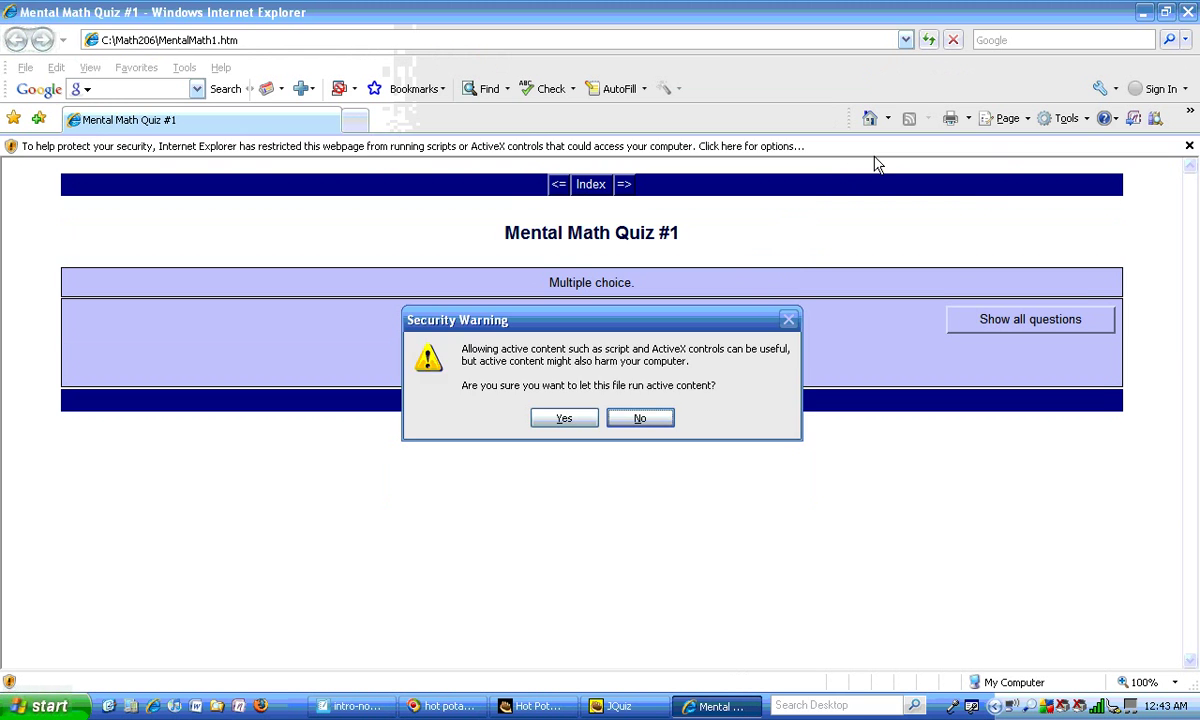
click(564, 420)
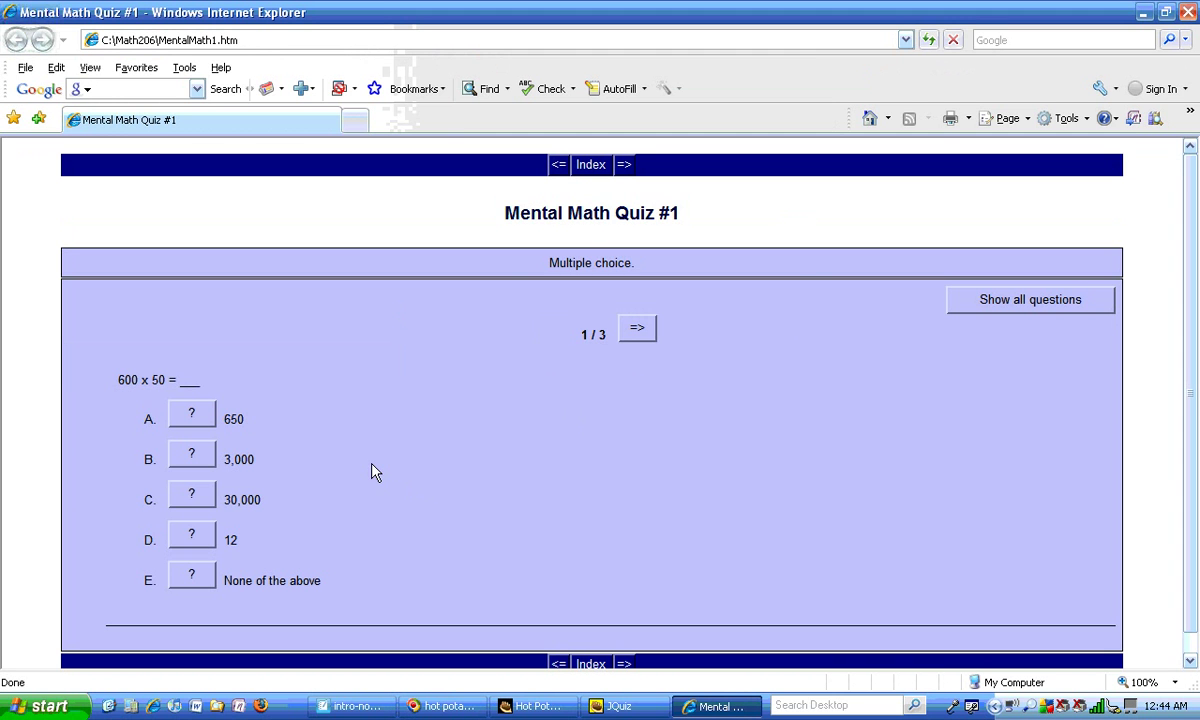
- Test the exported quiz by answering 30,000 for question 1 and 210 for question 2
click(205, 497)
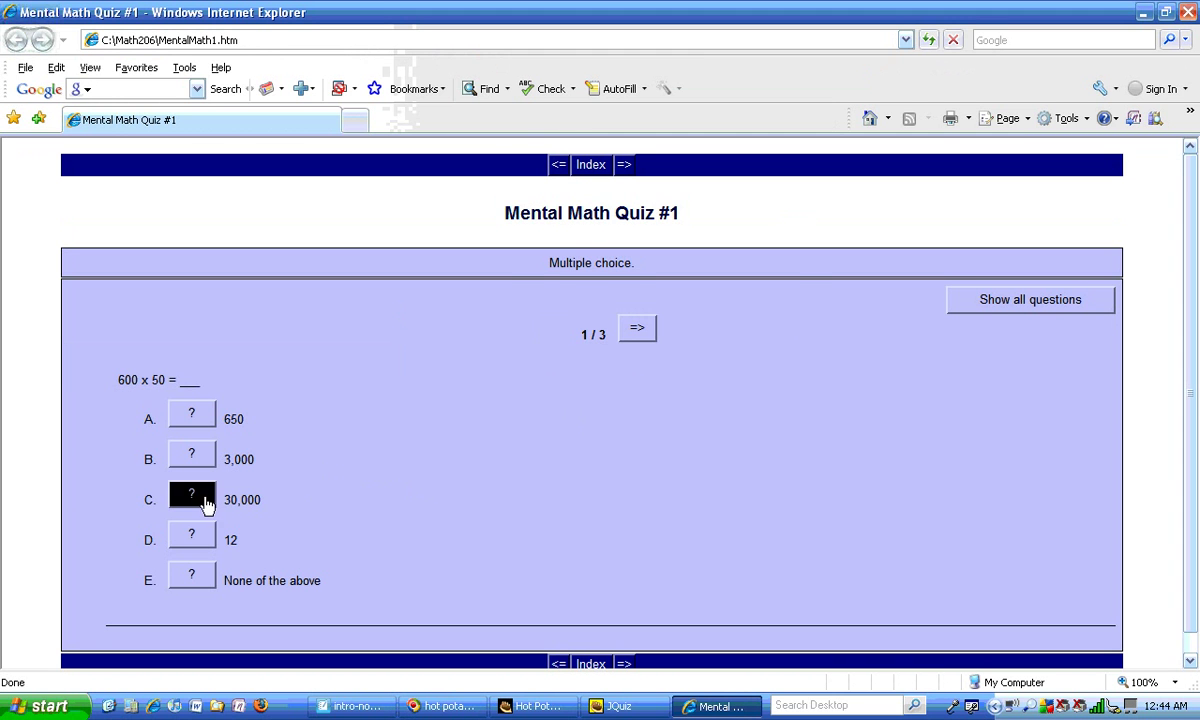
click(612, 376)
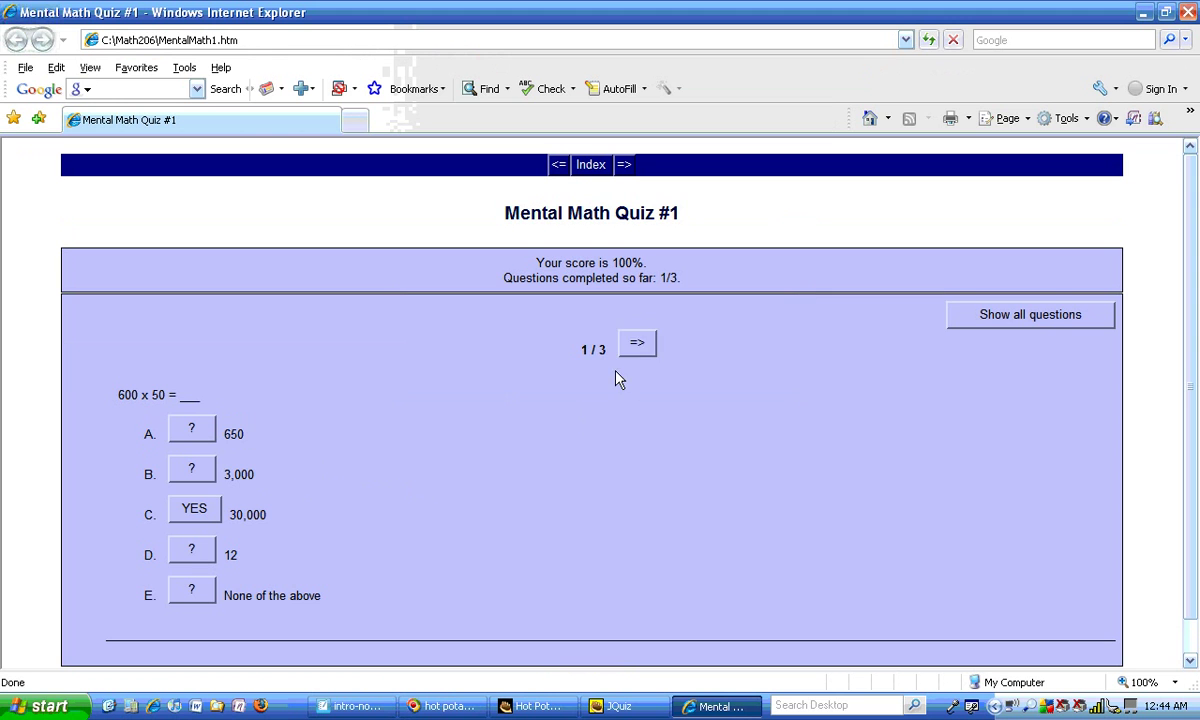
click(638, 345)
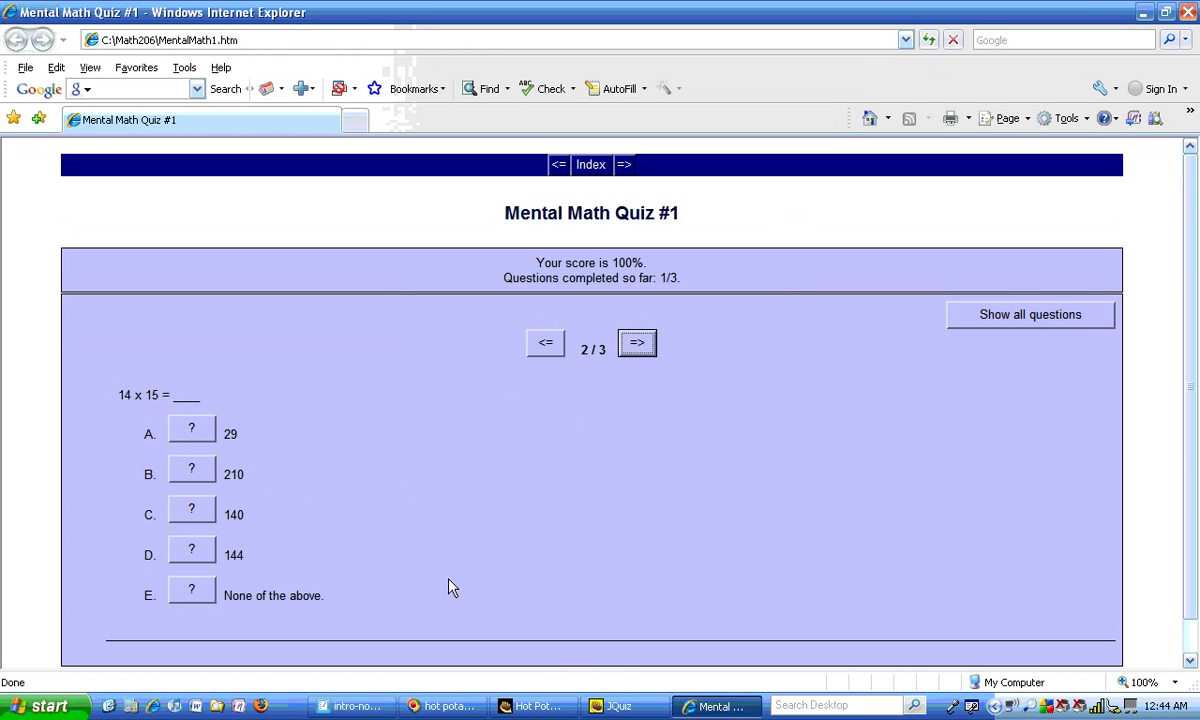
click(203, 484)
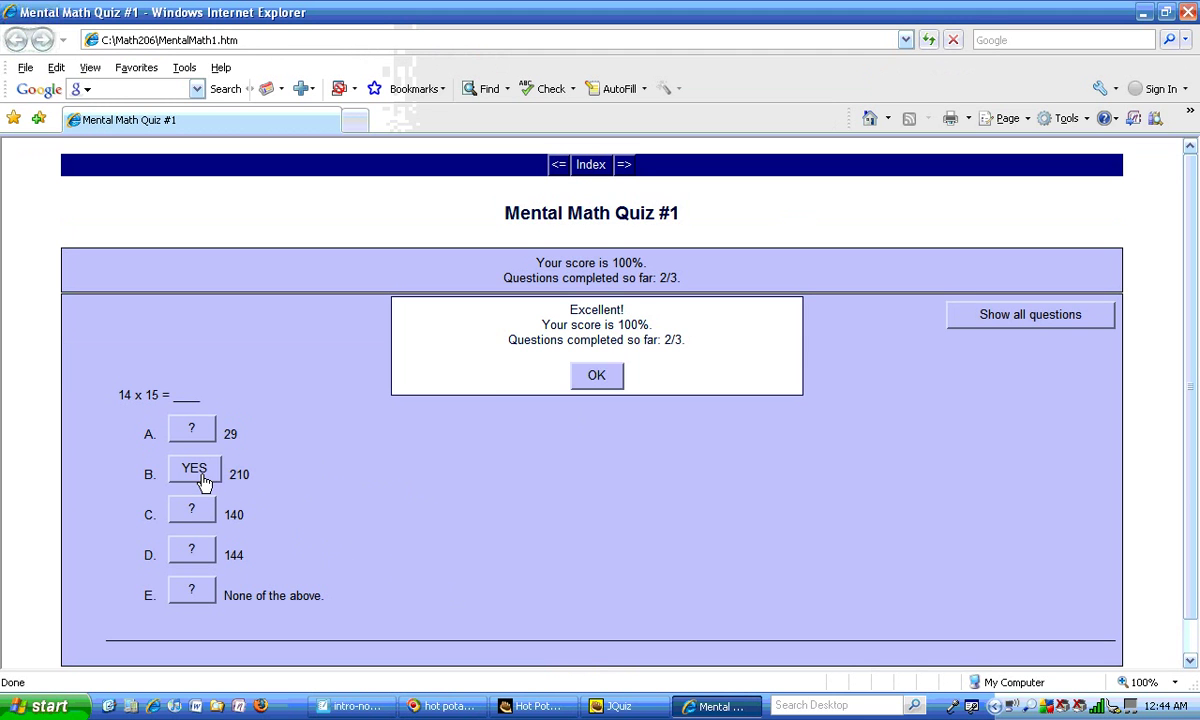
- Test question 3 of the exported quiz by answering 44 cm² and dismiss the feedback
click(597, 378)
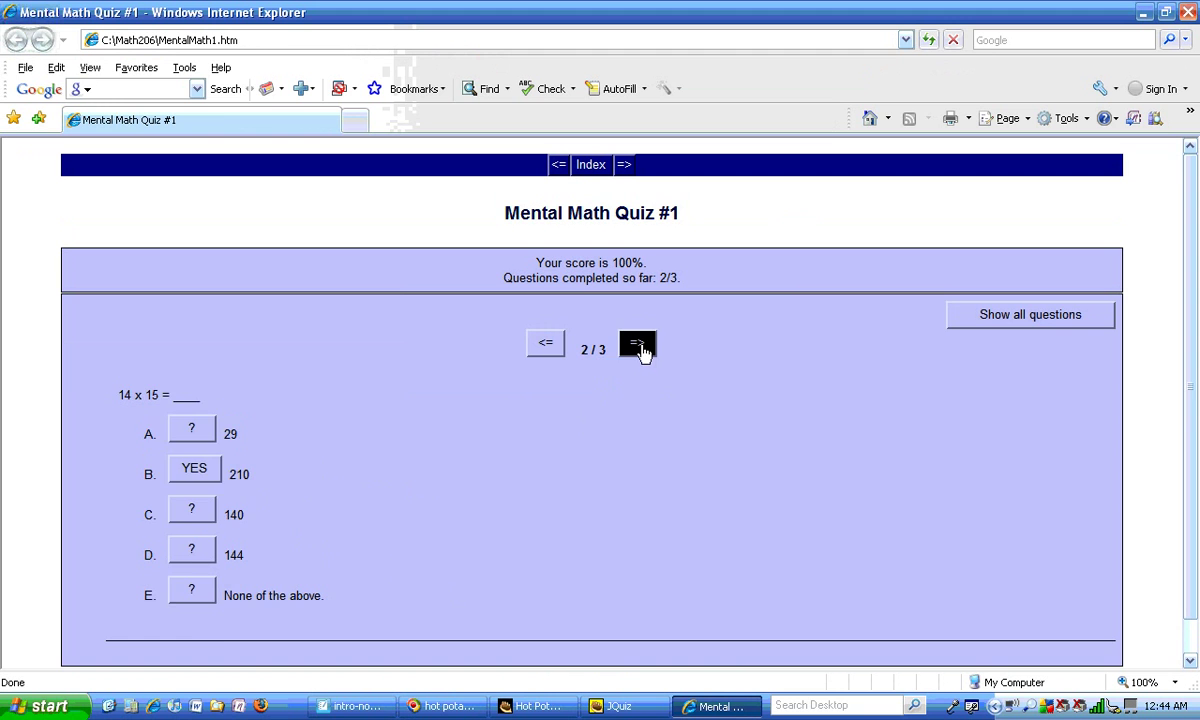
click(640, 347)
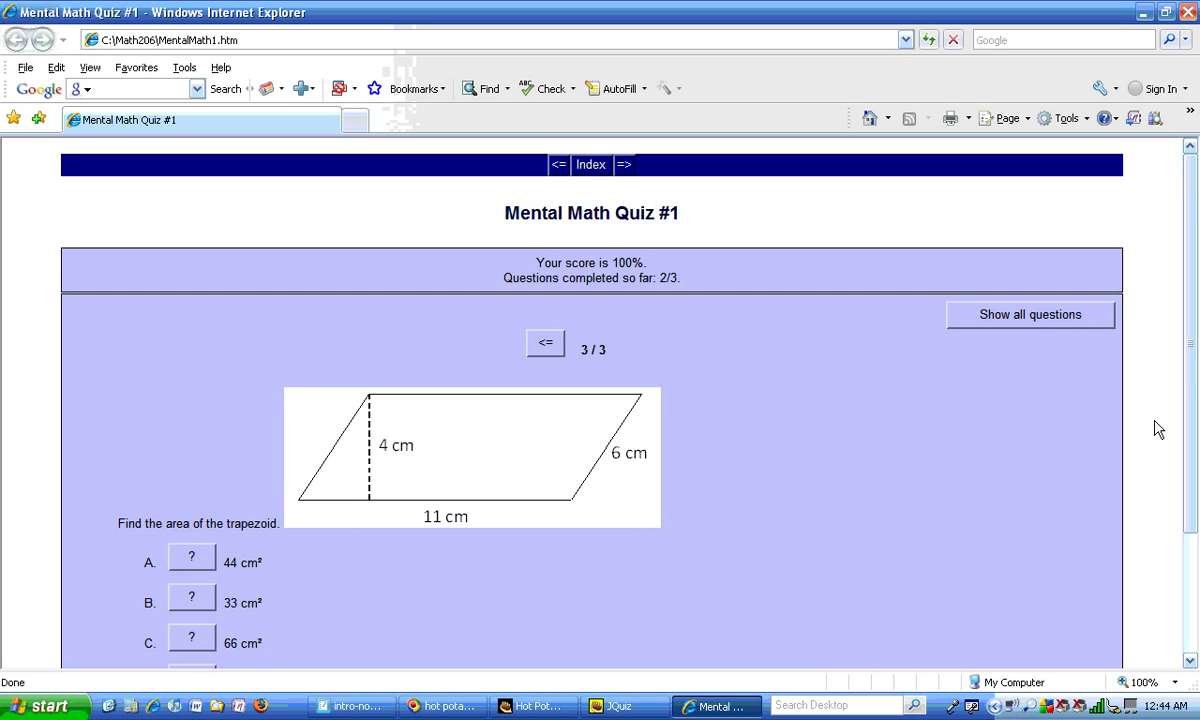
drag(1193, 358, 1170, 444)
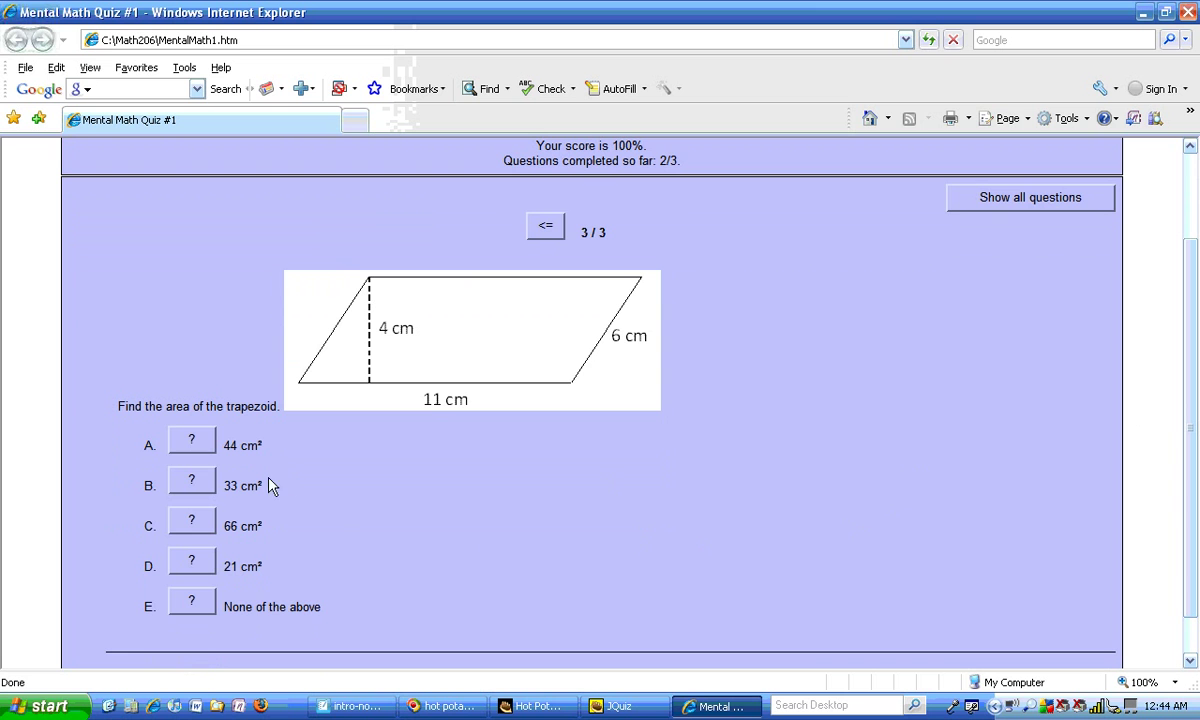
click(205, 445)
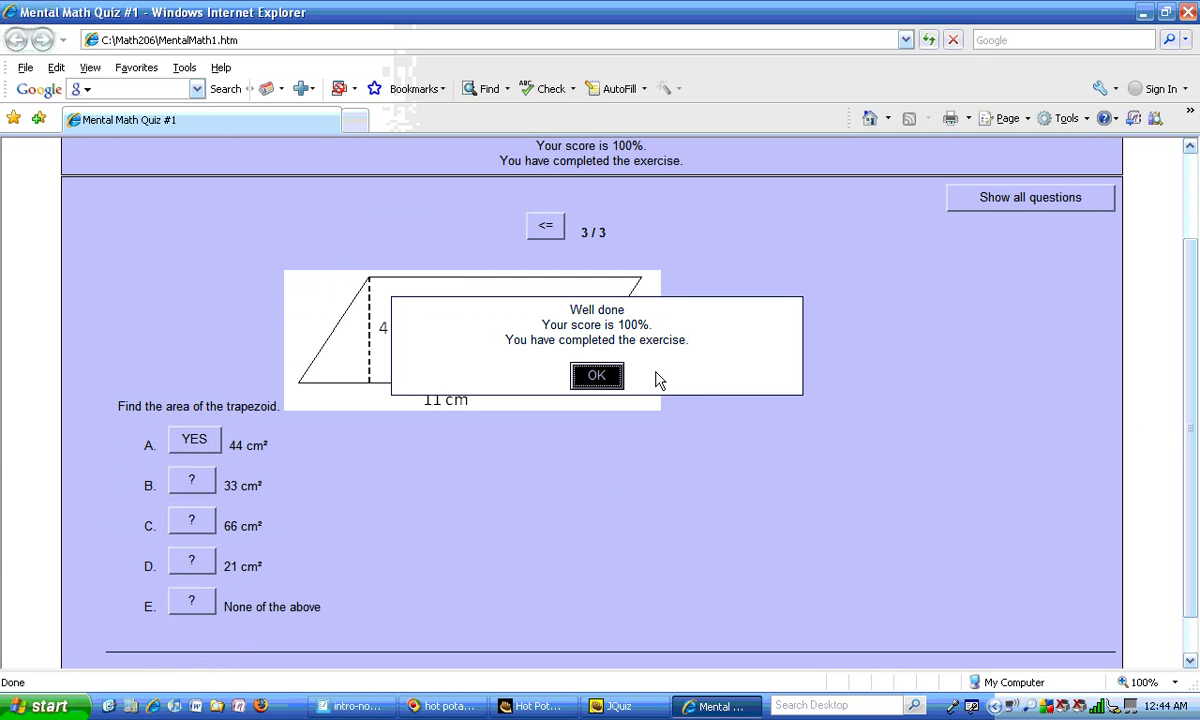
click(598, 377)
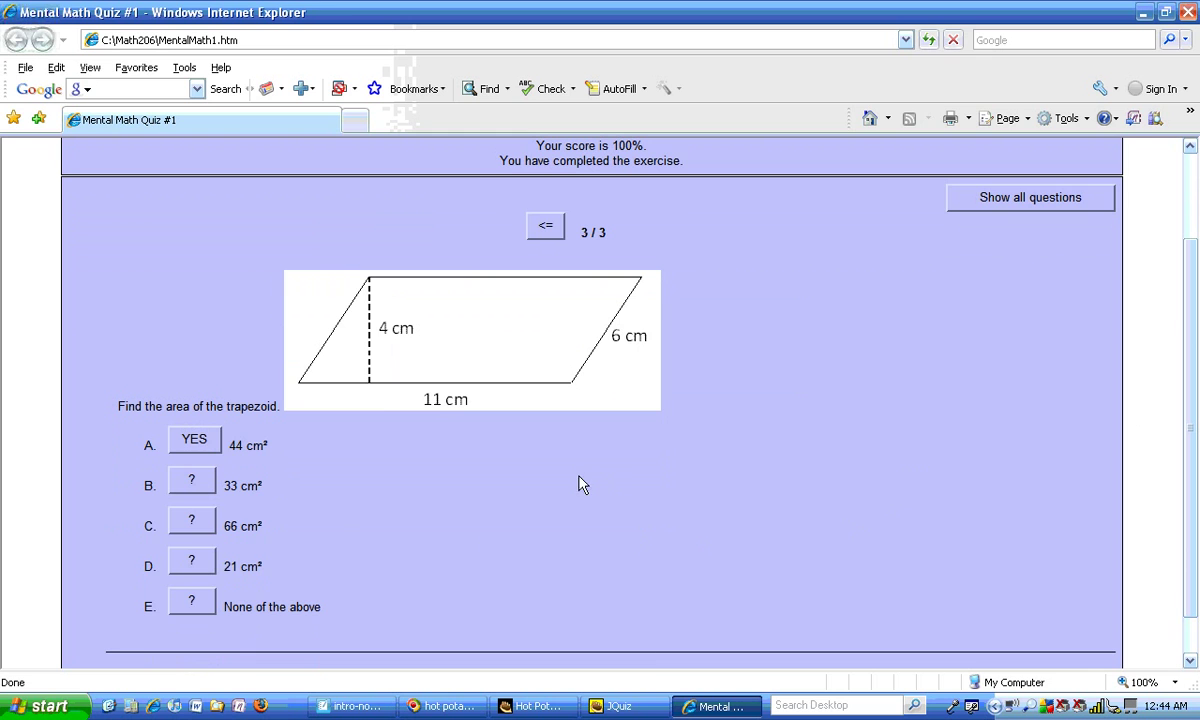
- Return to JQuiz and add question 4 with the text "Find the measure of angle 1."
click(636, 710)
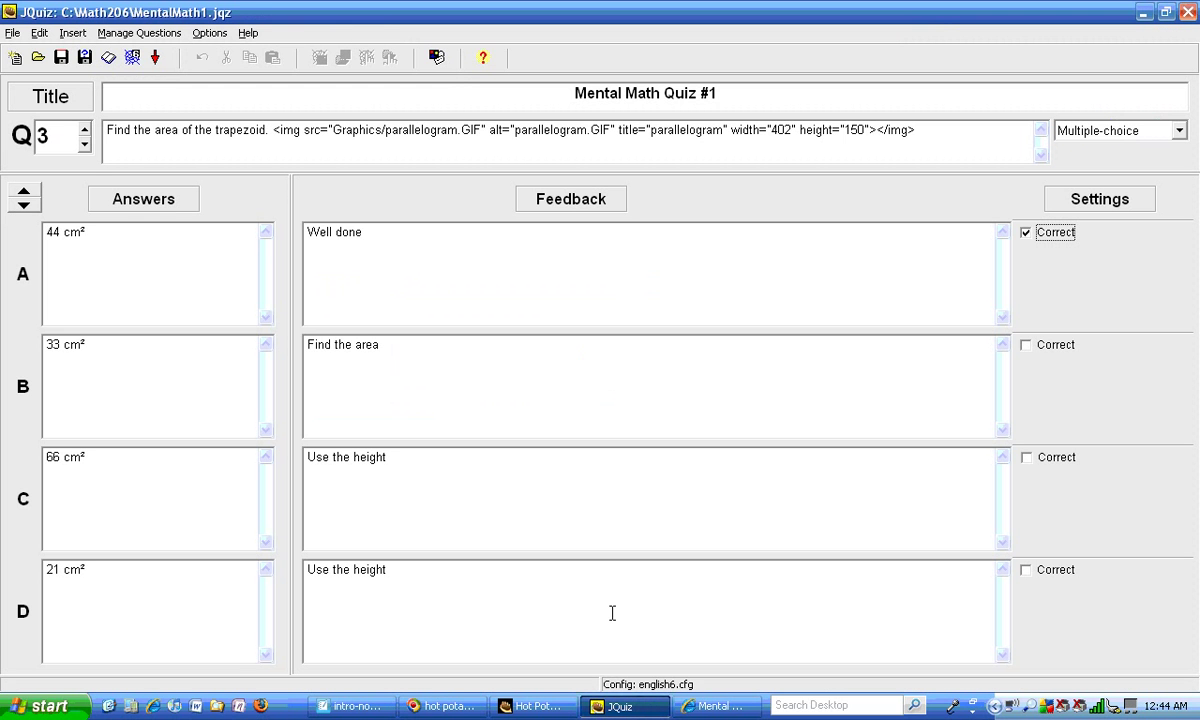
click(85, 128)
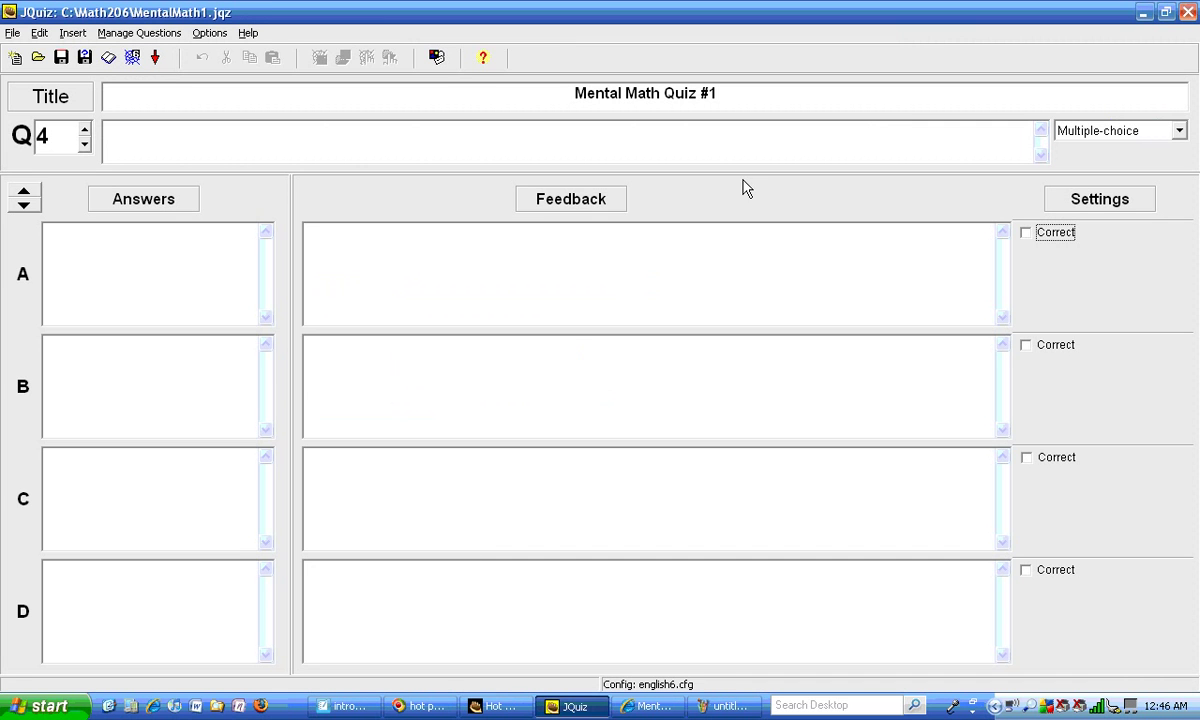
click(517, 137)
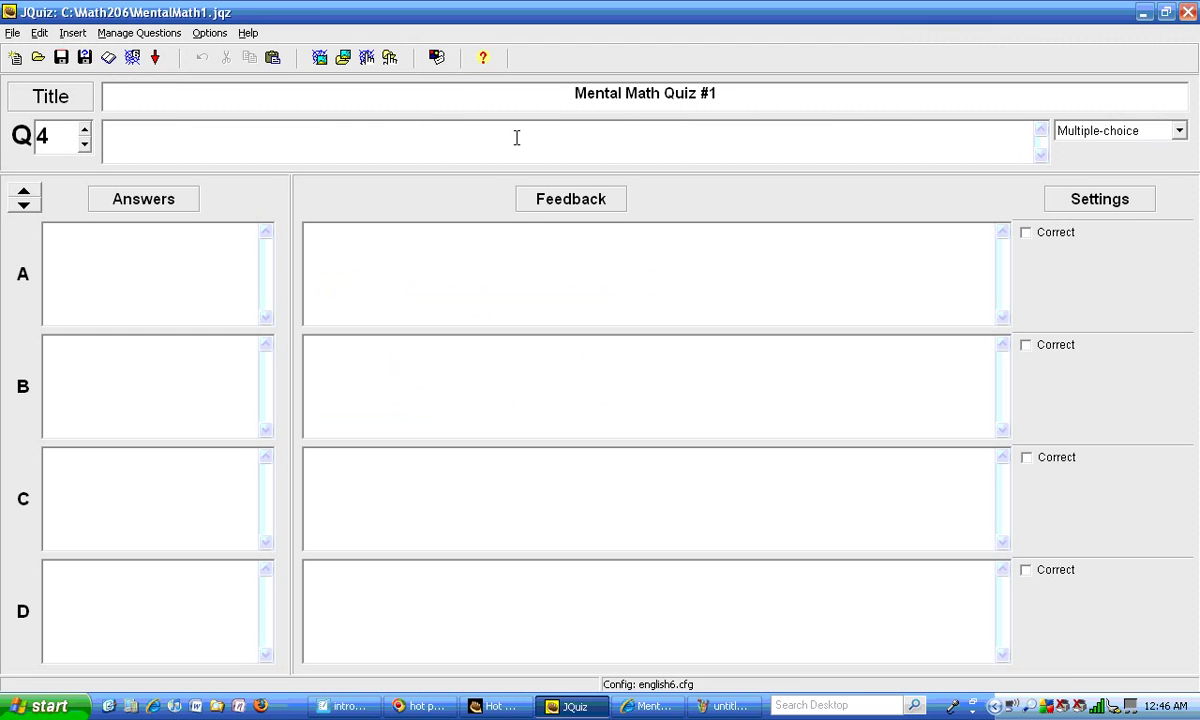
text(Find the measure of )
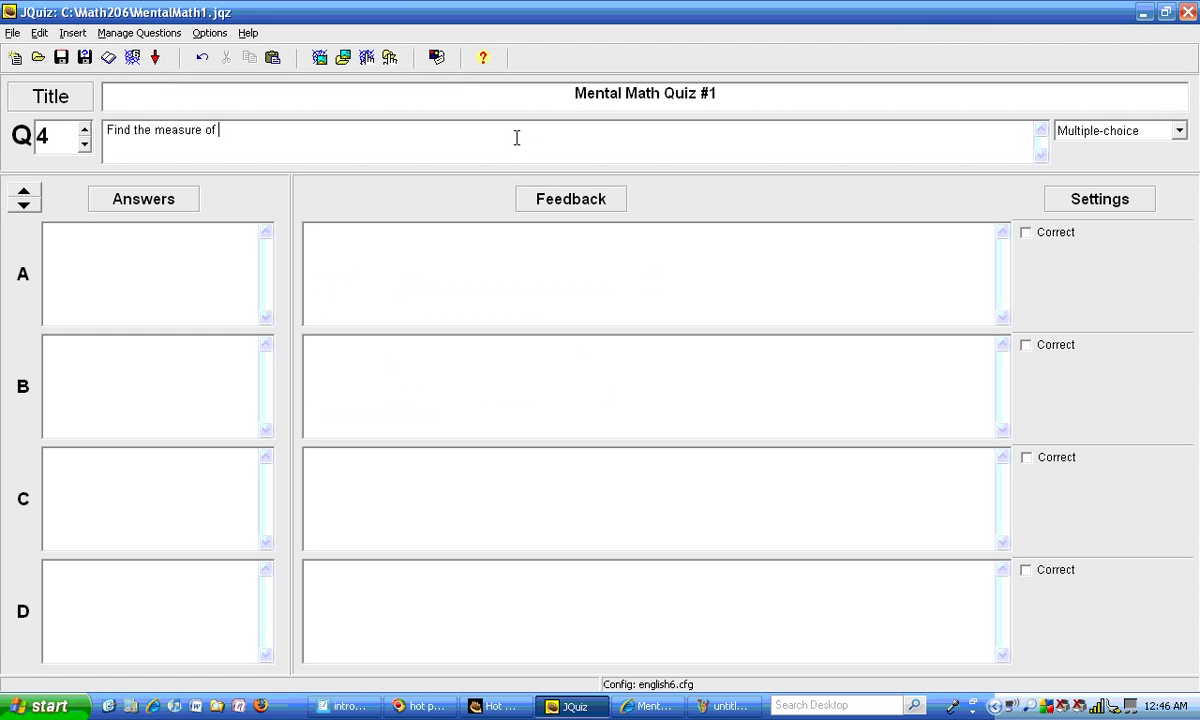
text(angle 1.)
- Switch to SMART Notebook and copy the whole angle diagram with its labels 1 and 53°
click(365, 703)
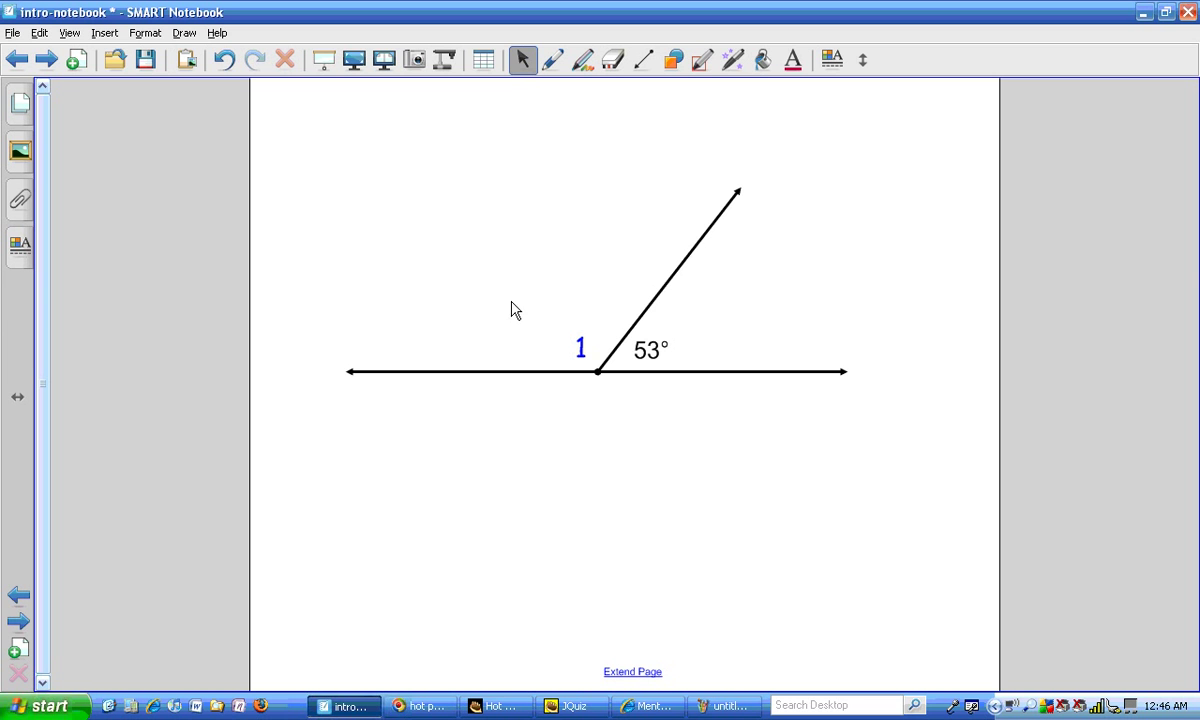
drag(309, 138, 935, 453)
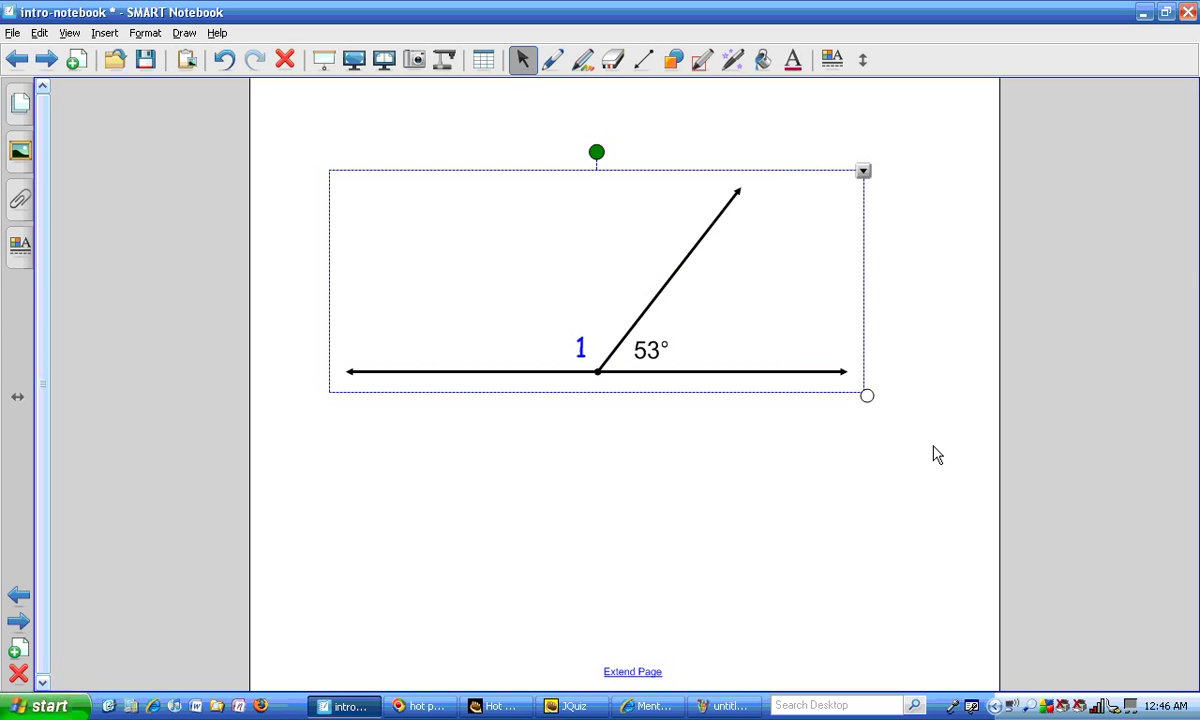
right_click(848, 265)
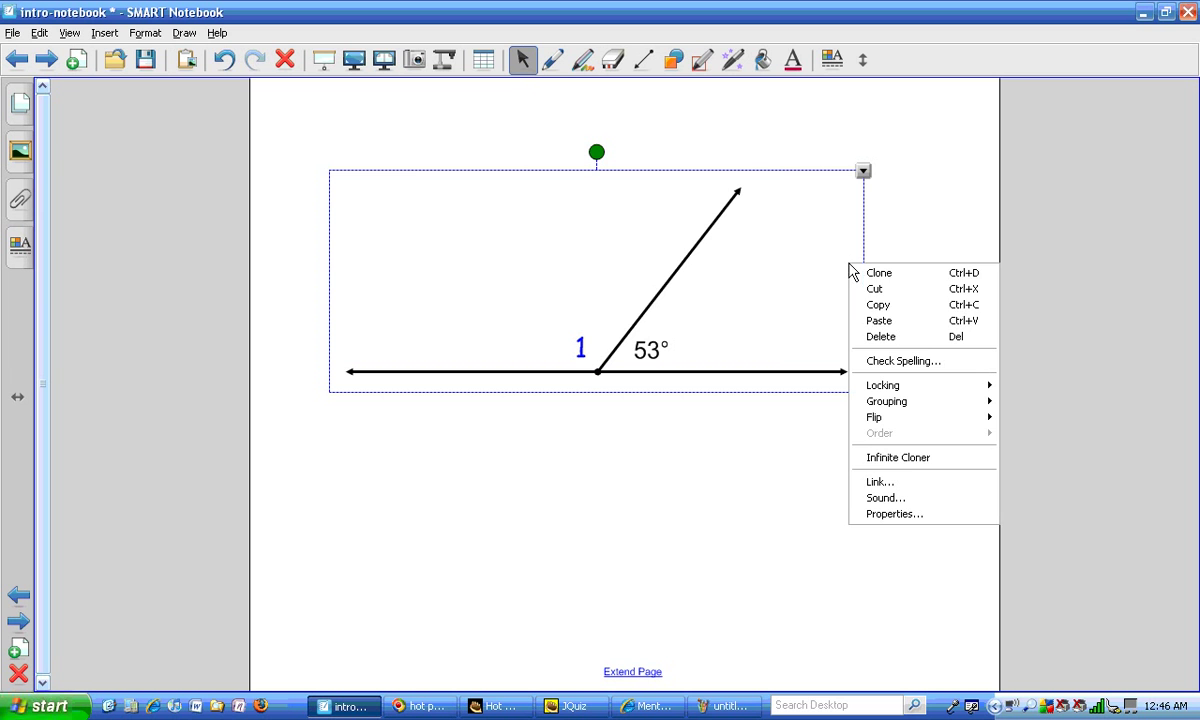
click(878, 305)
- Paste the angle diagram into Paint, shift it toward the canvas corner, and crop the canvas to about 584 by 239 pixels
click(724, 706)
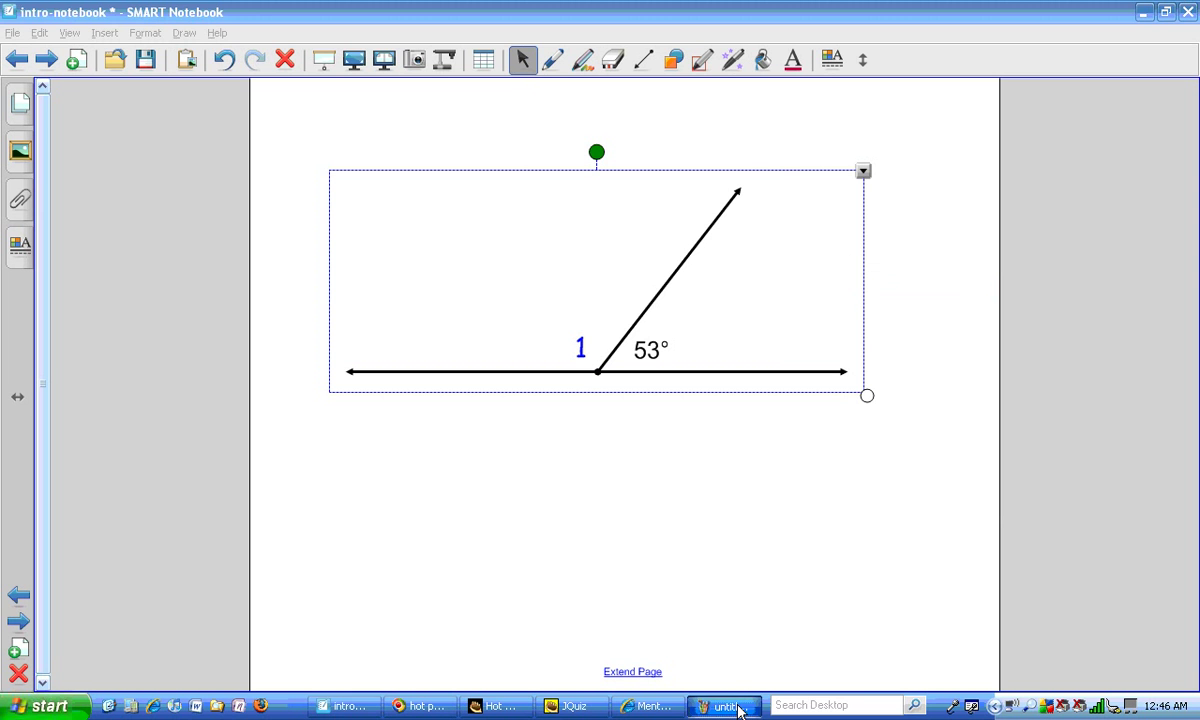
click(39, 32)
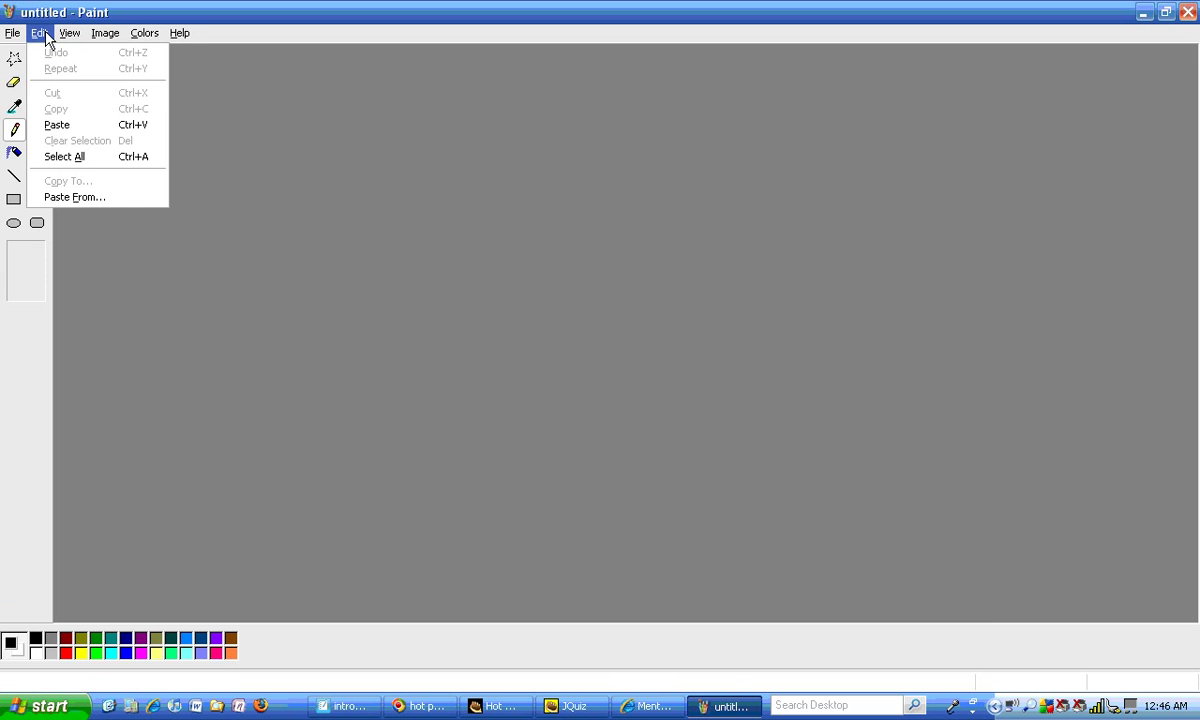
click(83, 127)
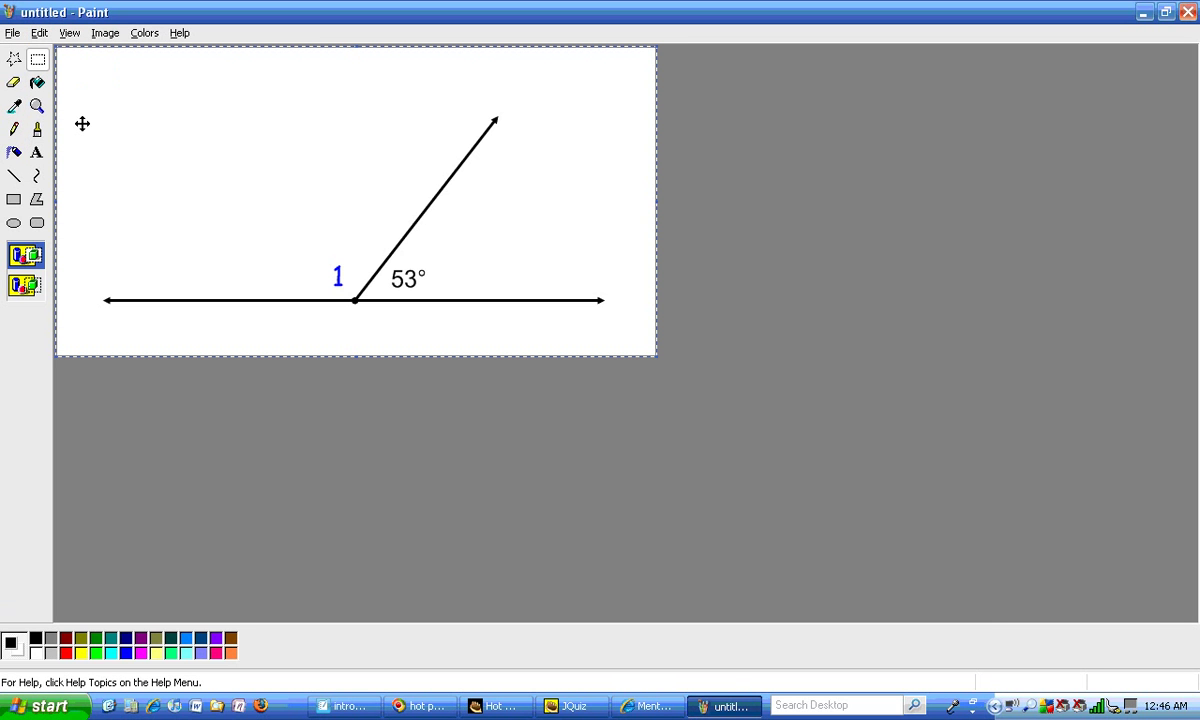
click(417, 210)
drag(417, 210, 396, 160)
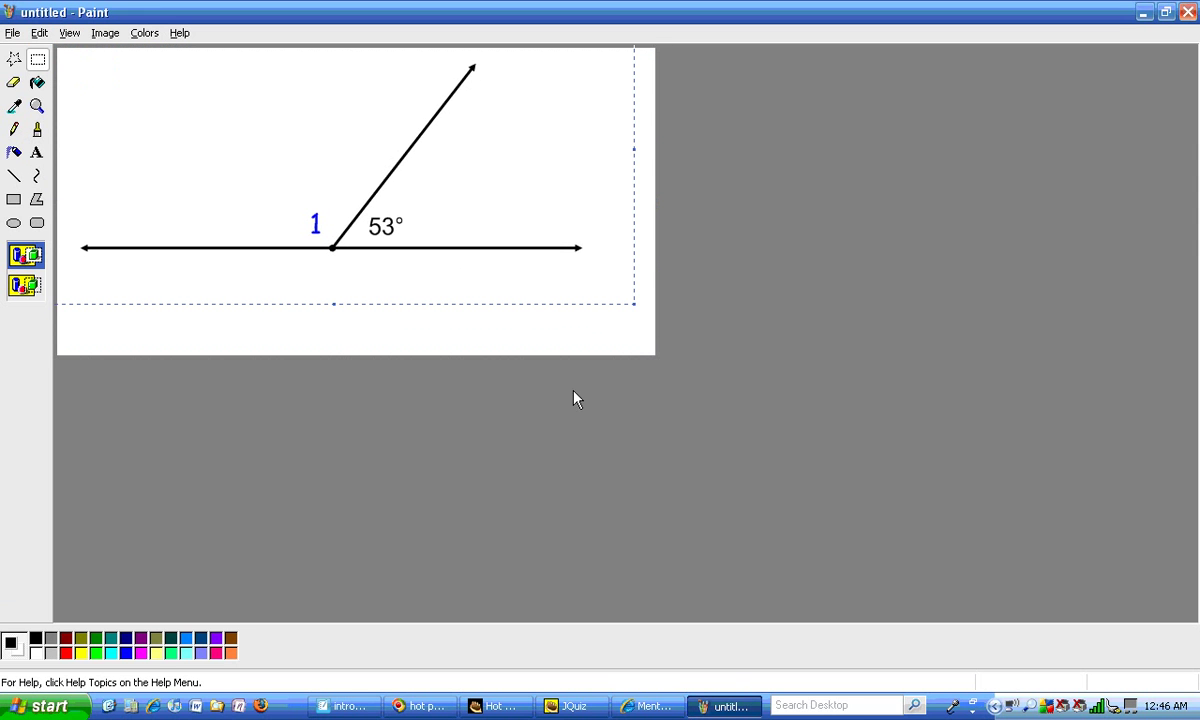
click(660, 367)
drag(655, 355, 604, 272)
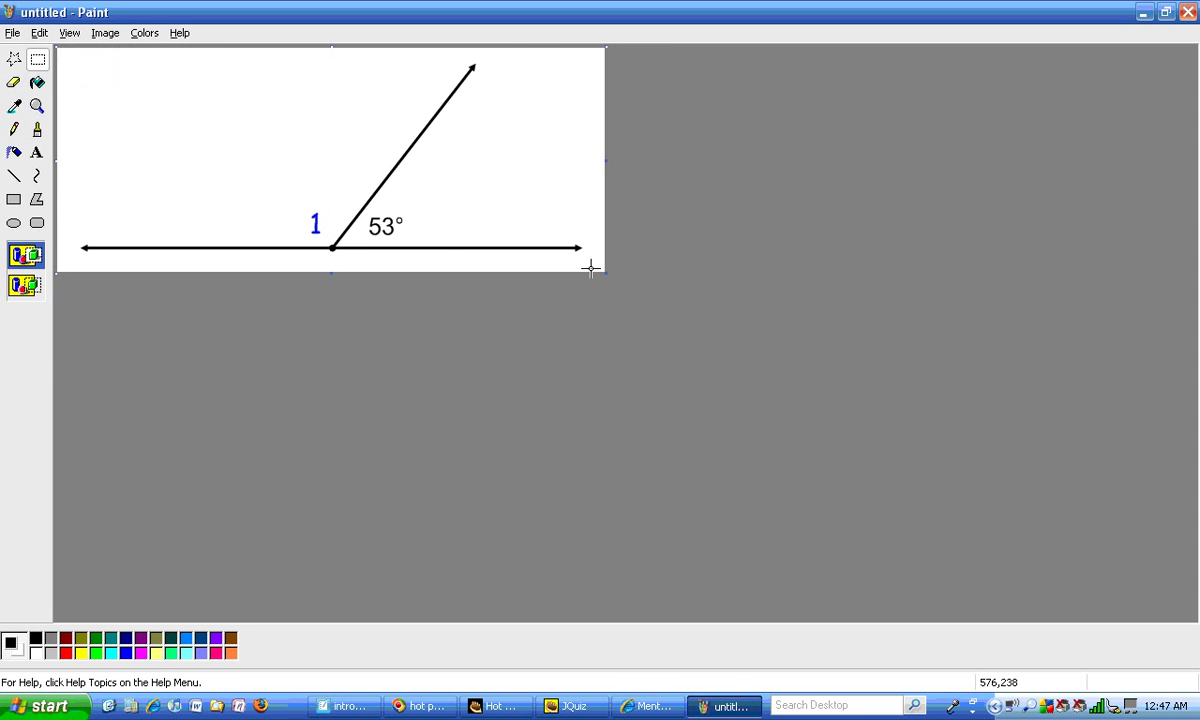
- Start saving the cropped picture under a new name and browse to the C:\Math206\Graphics folder
click(14, 35)
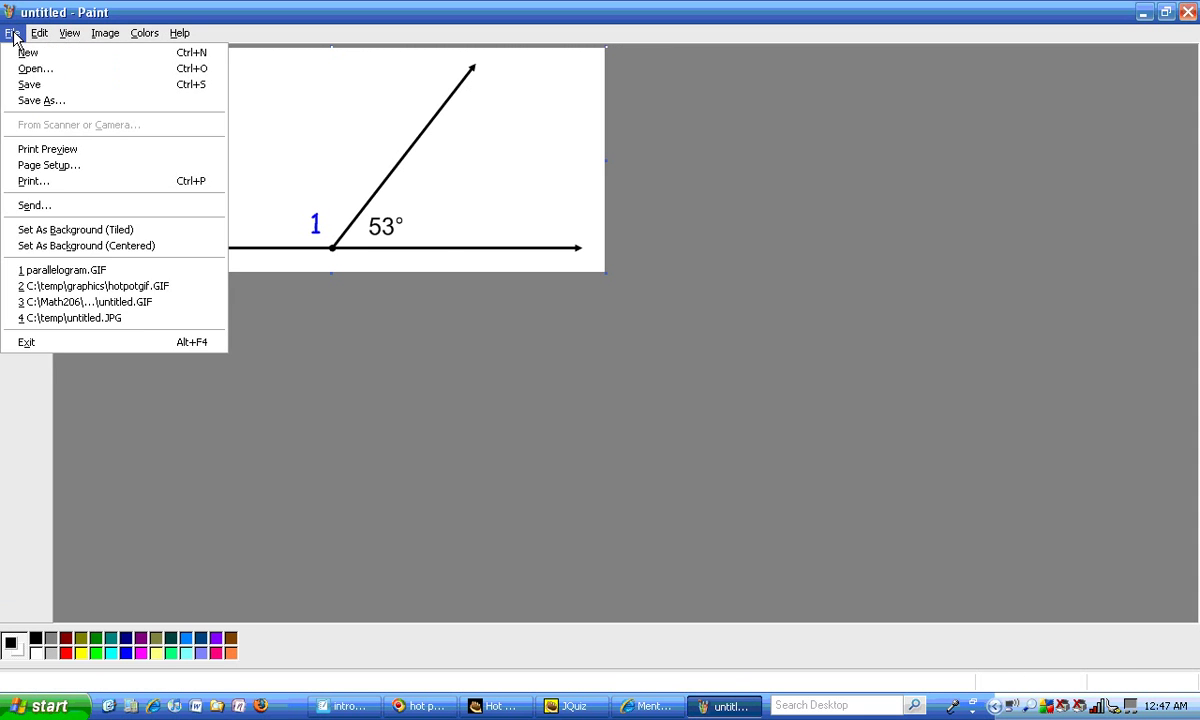
click(42, 97)
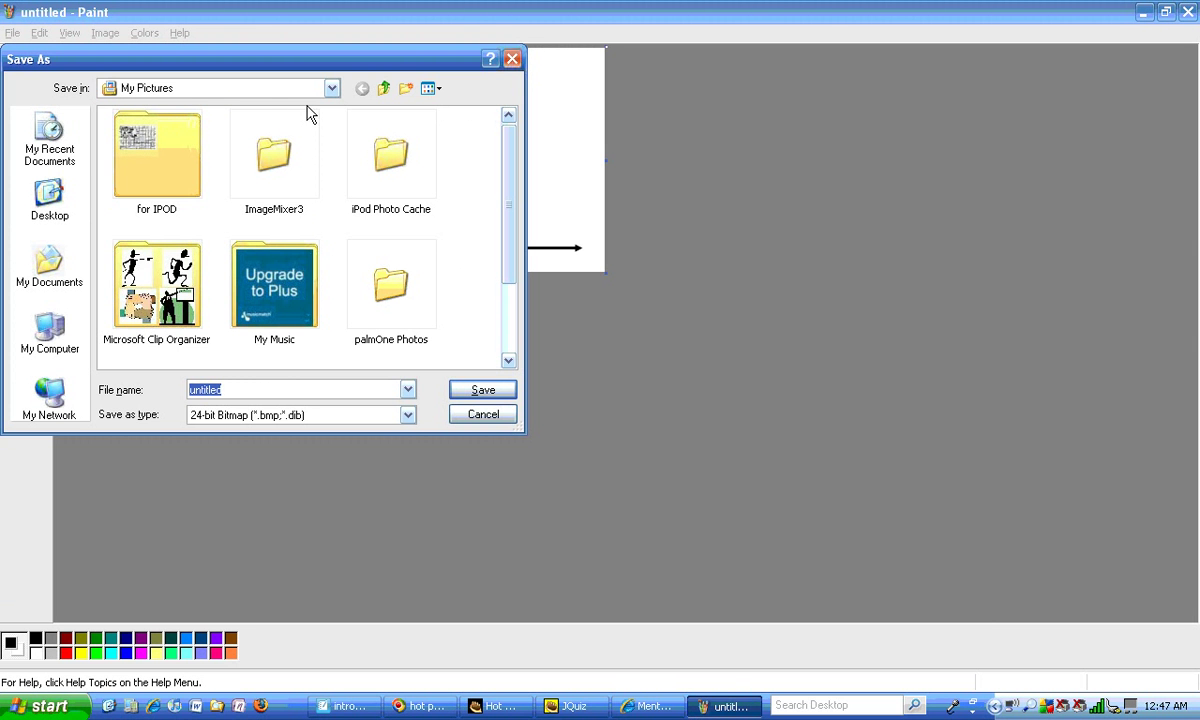
click(332, 88)
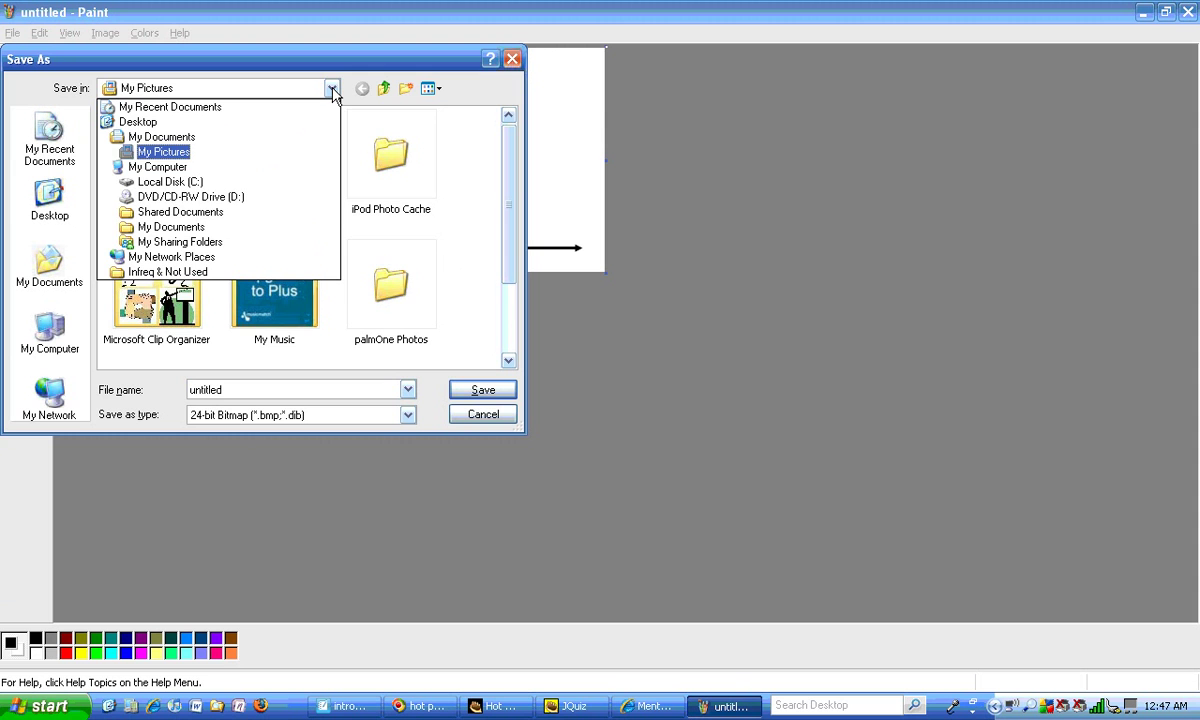
click(200, 182)
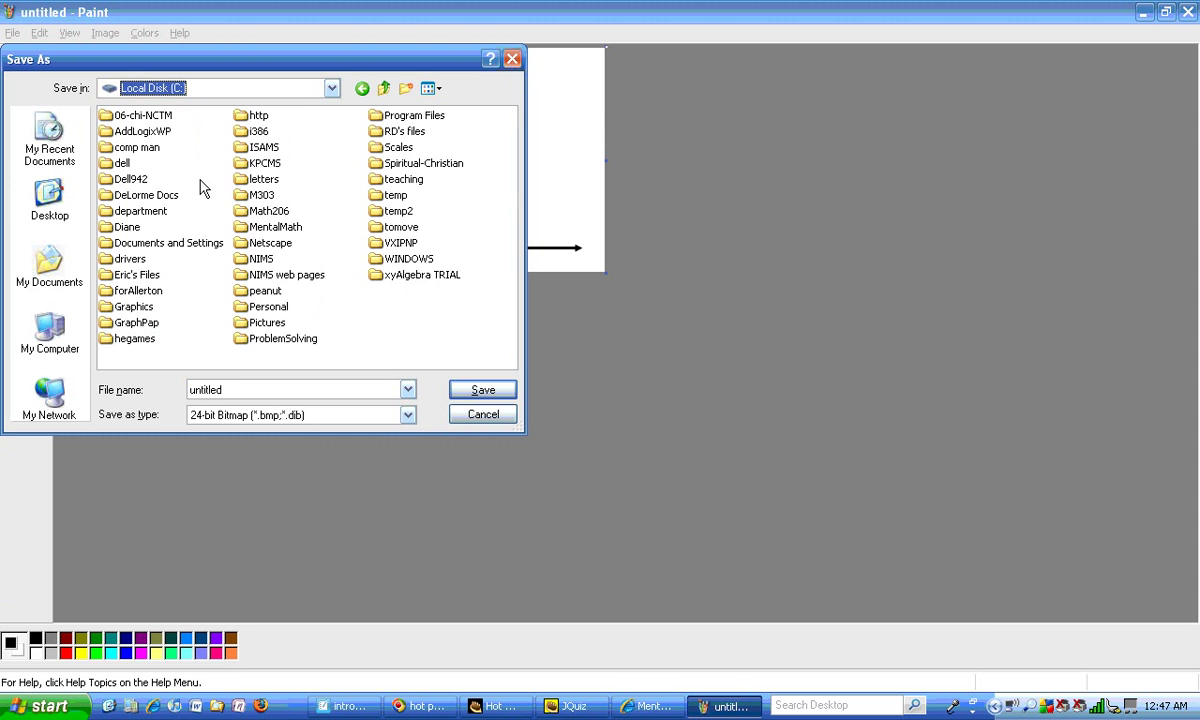
click(277, 214)
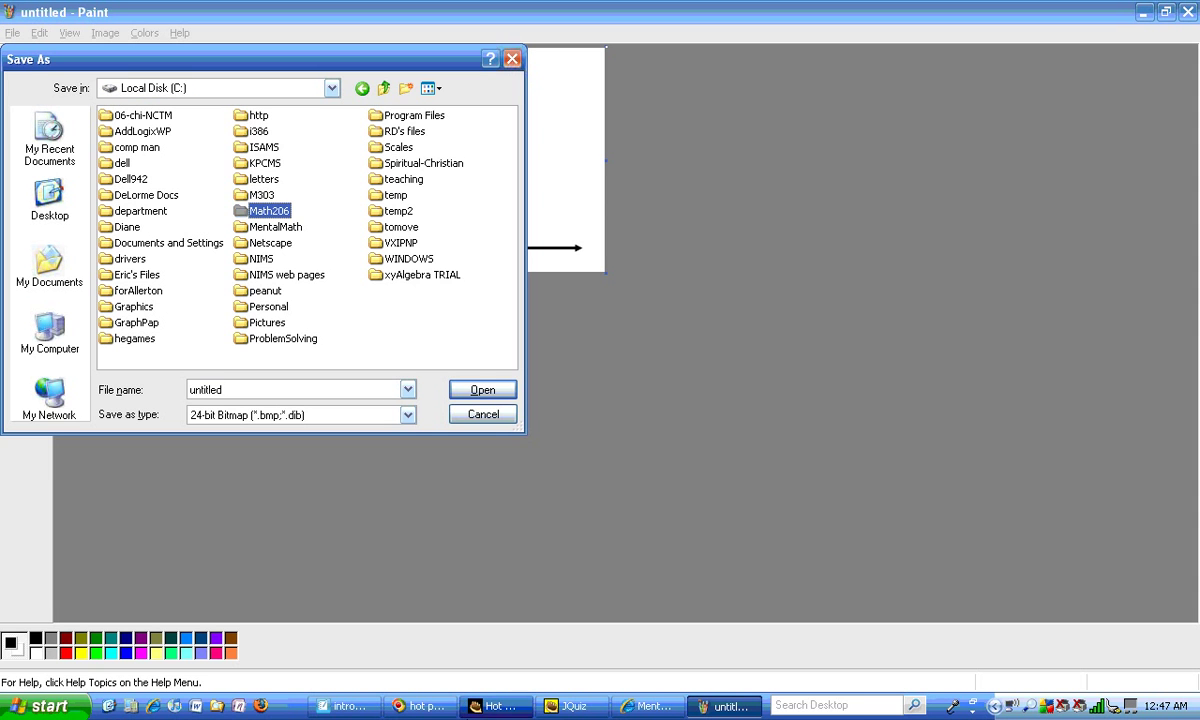
key(Return)
click(110, 118)
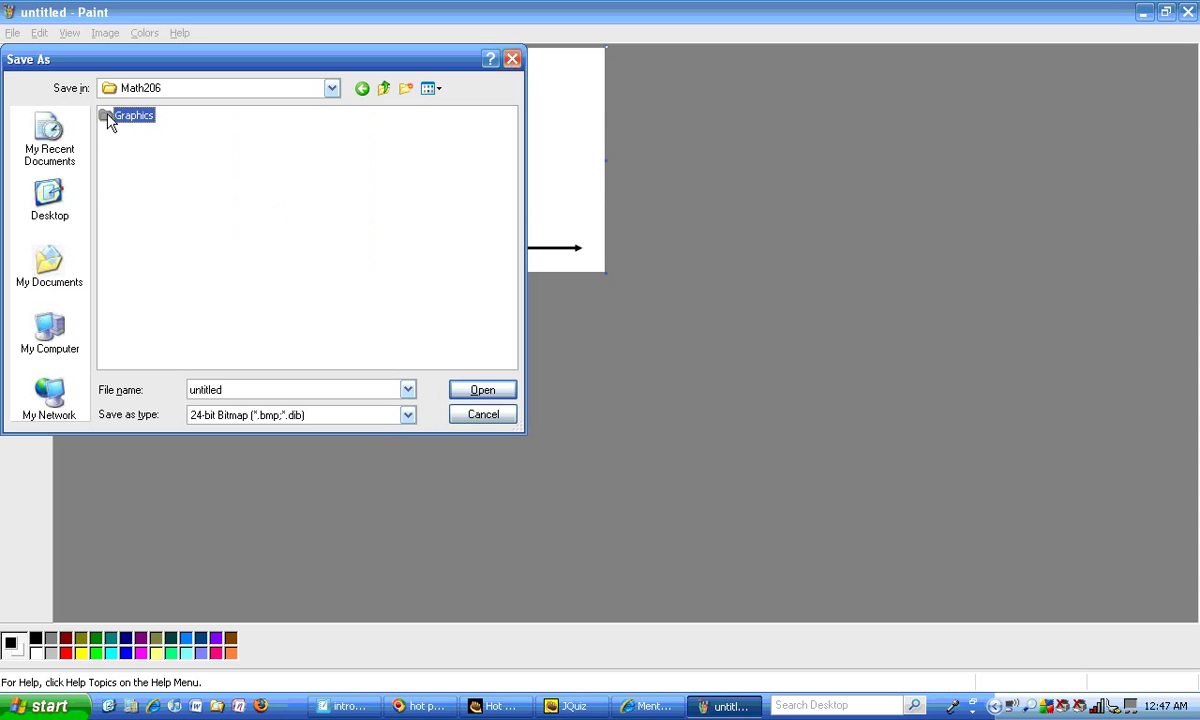
key(Return)
- Save the picture as a GIF named supp-angles, accept the color loss, and close Paint
click(408, 415)
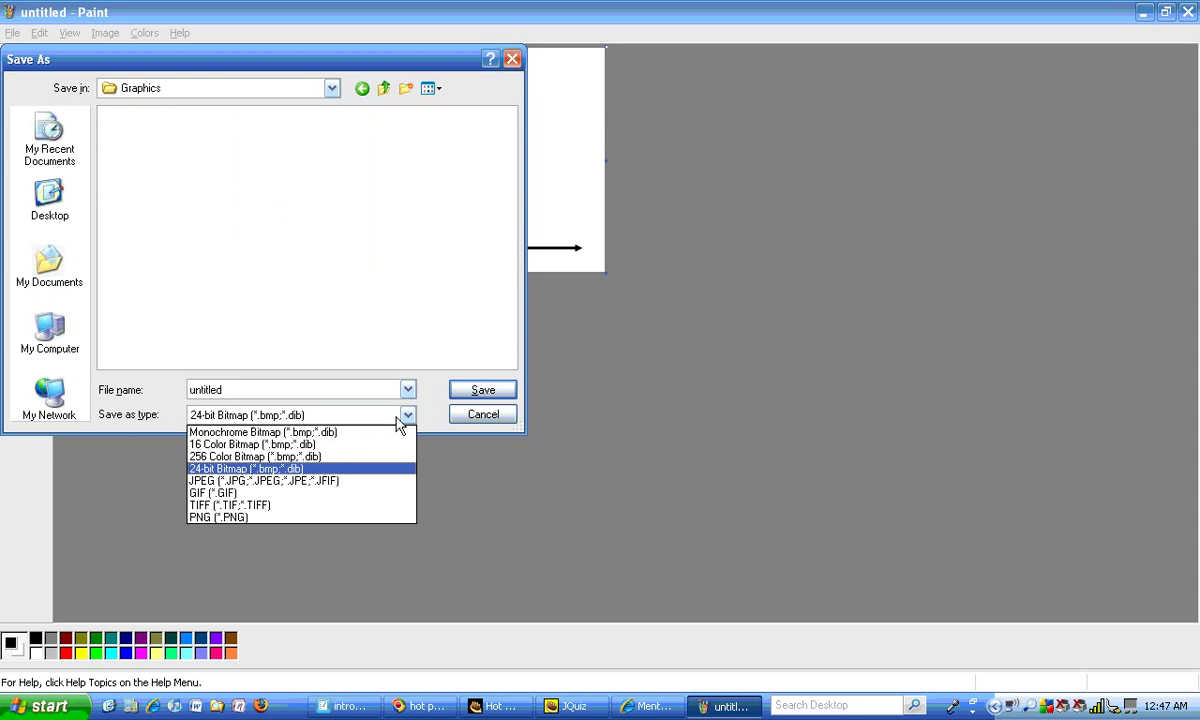
click(275, 494)
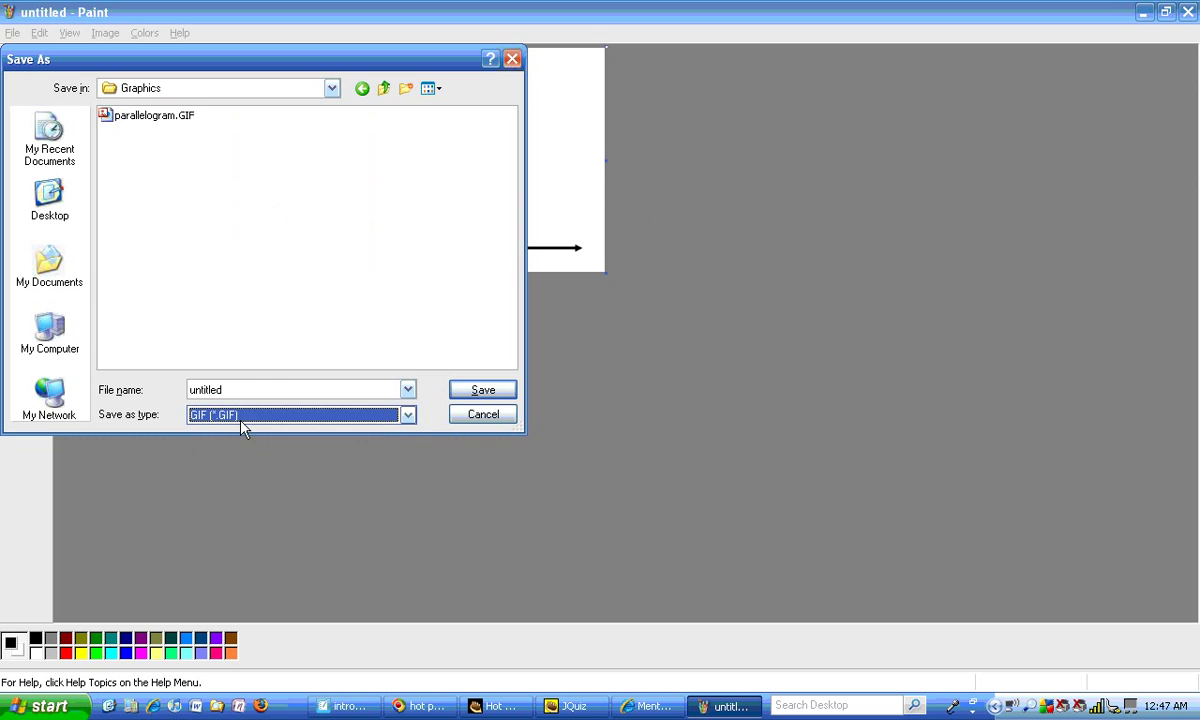
key(shift+Tab)
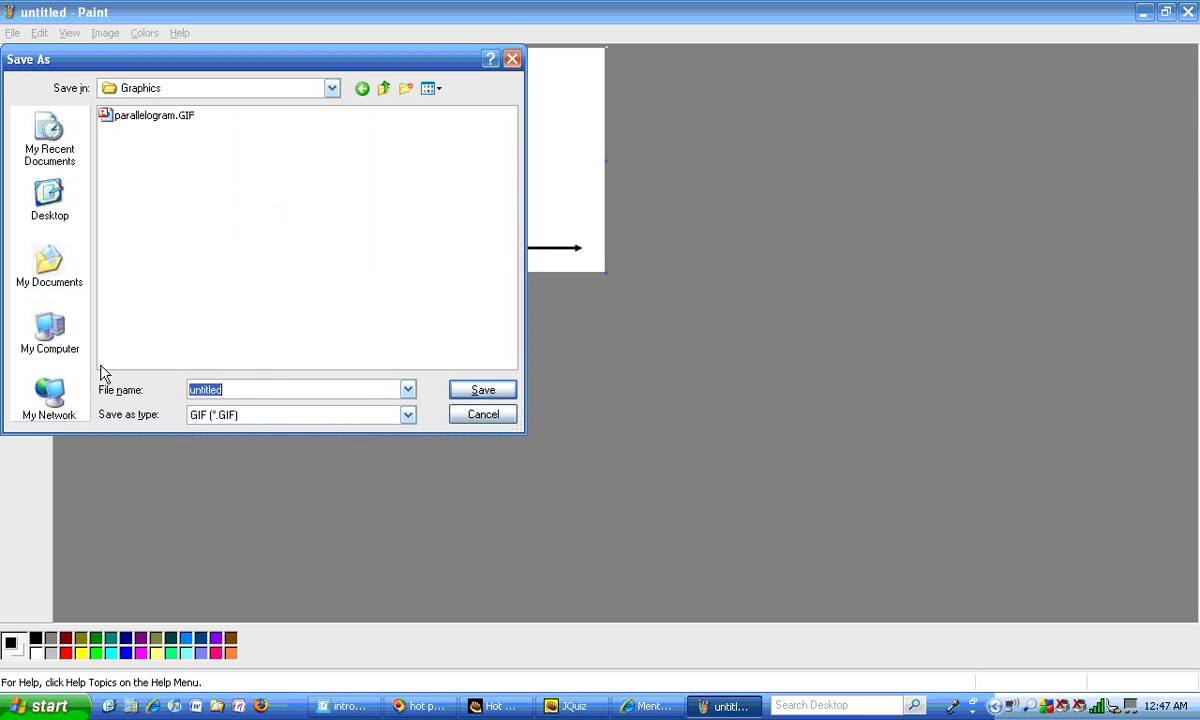
text(supp-angles)
key(Return)
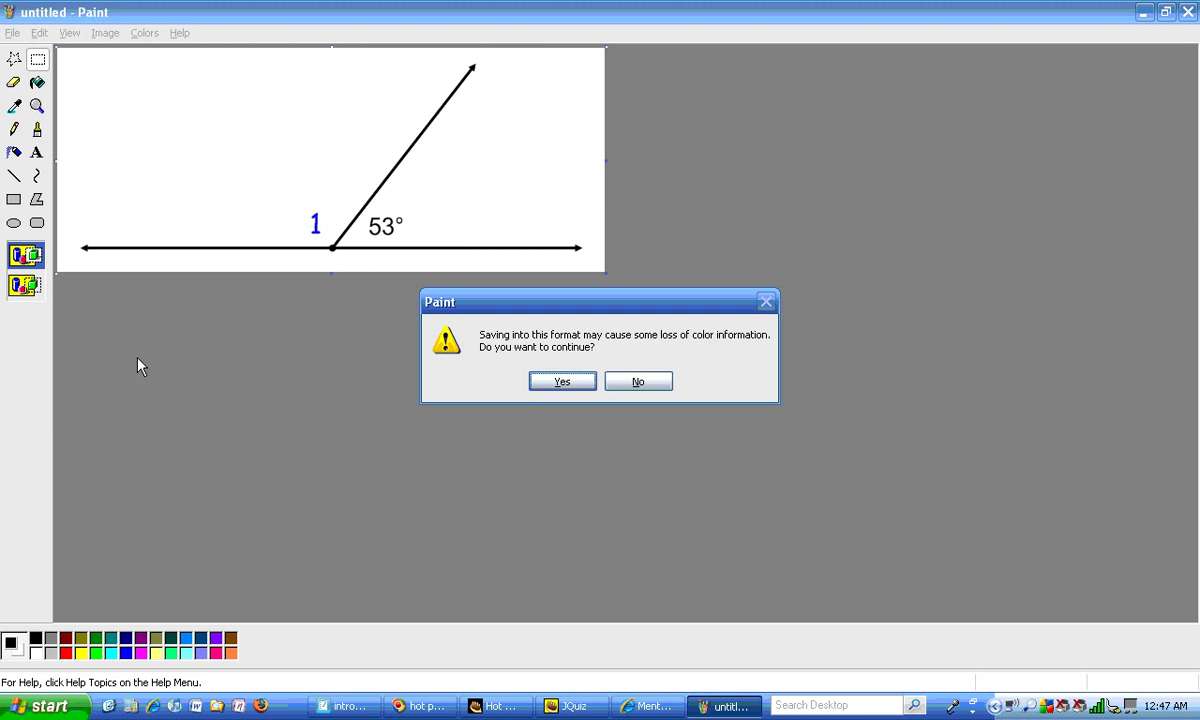
click(549, 383)
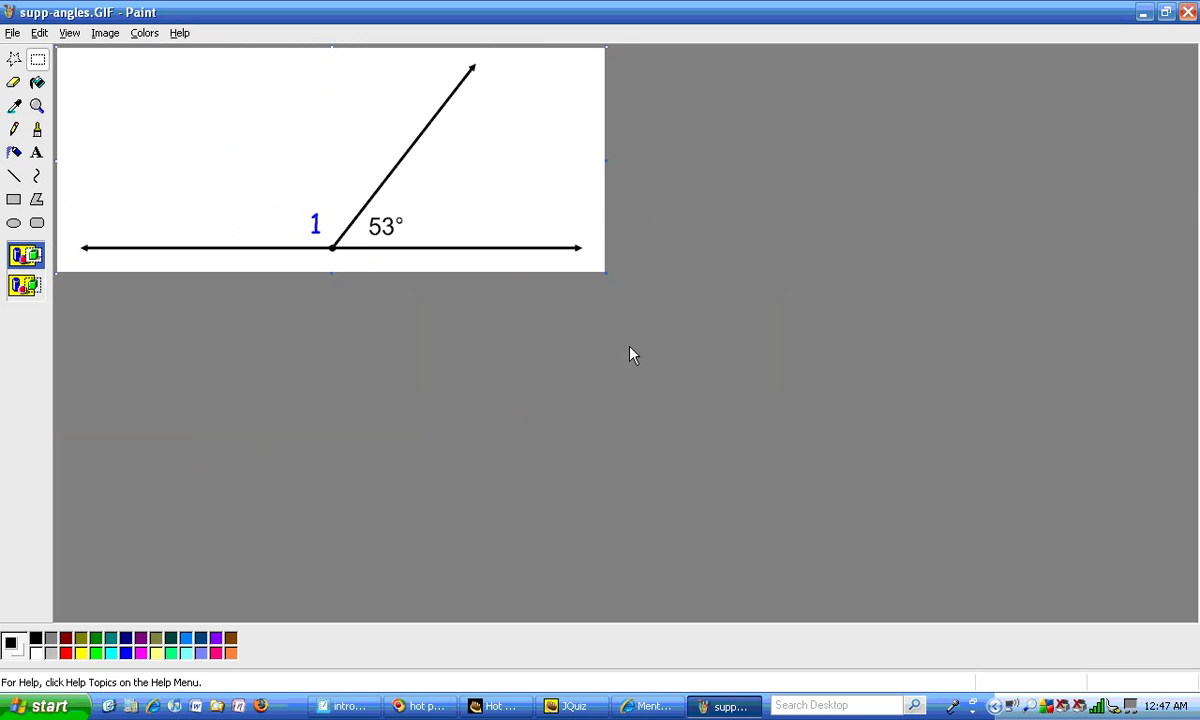
click(1189, 12)
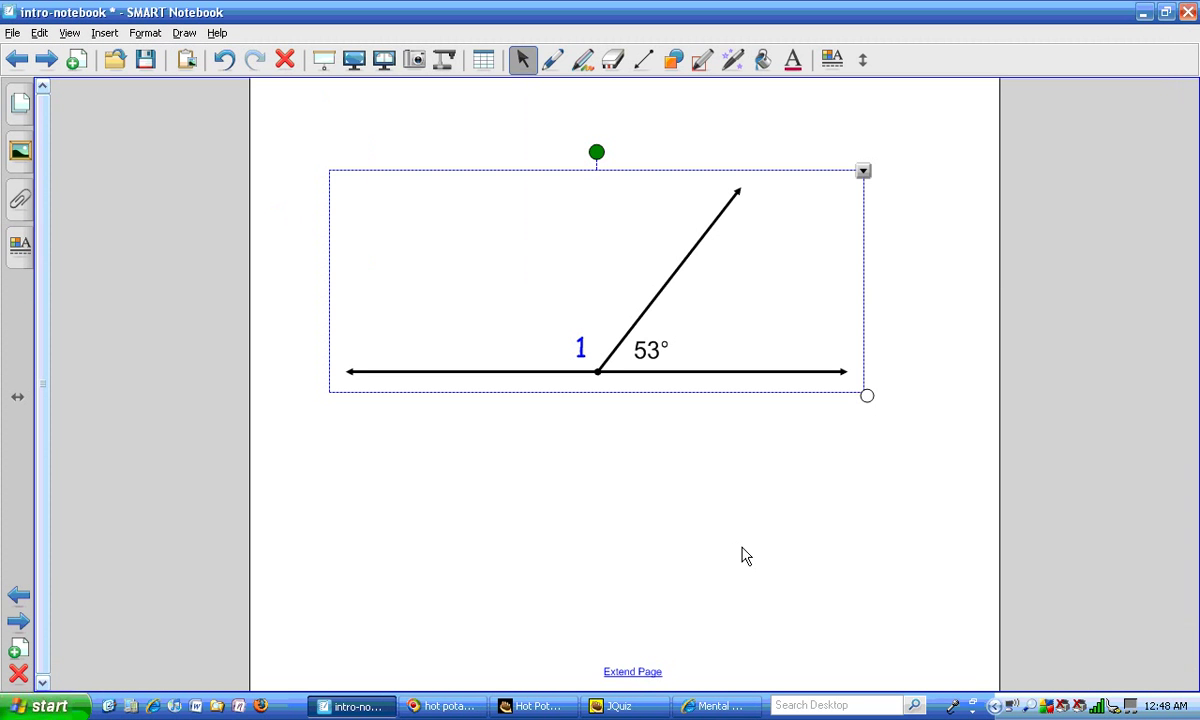
- Switch to JQuiz and insert supp-angles.GIF from the Graphics folder after question 4's text, with no picture alignment
click(617, 706)
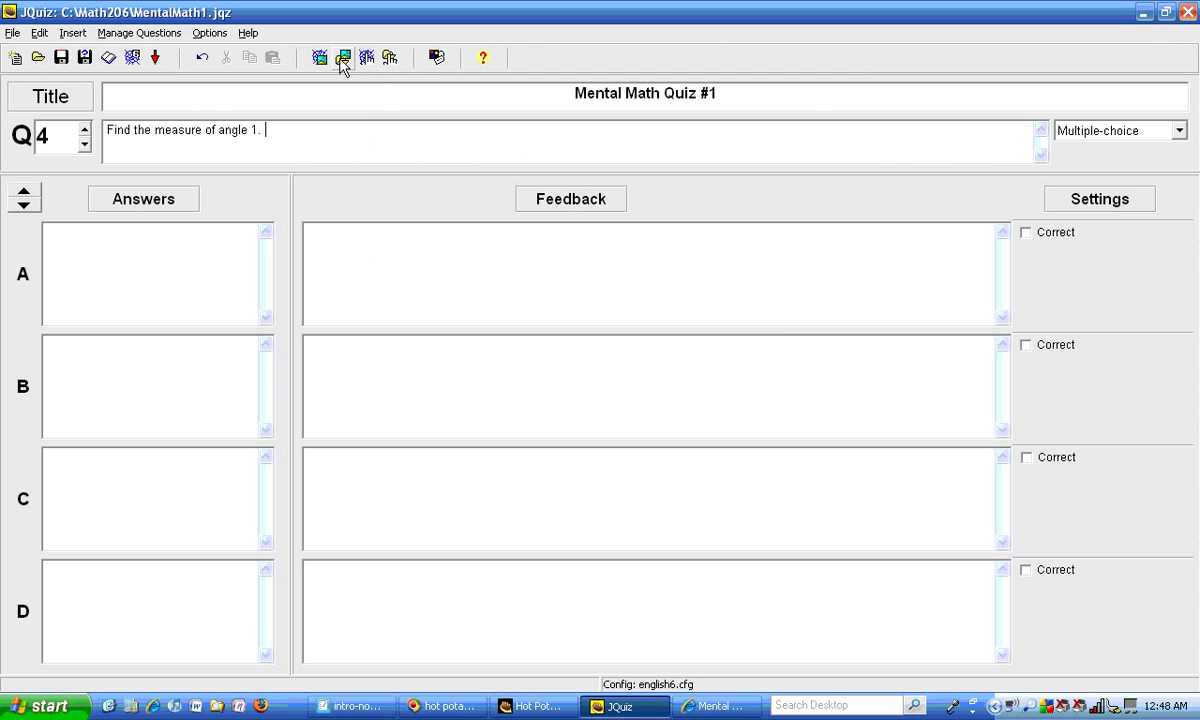
click(342, 58)
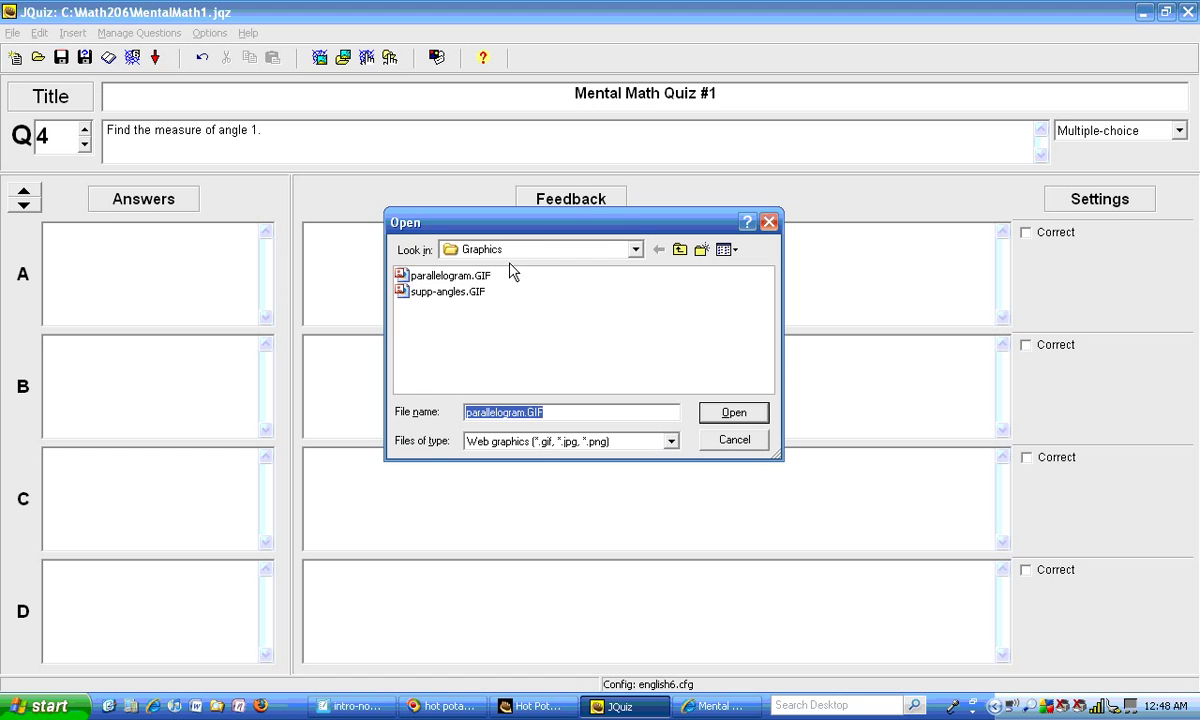
click(470, 295)
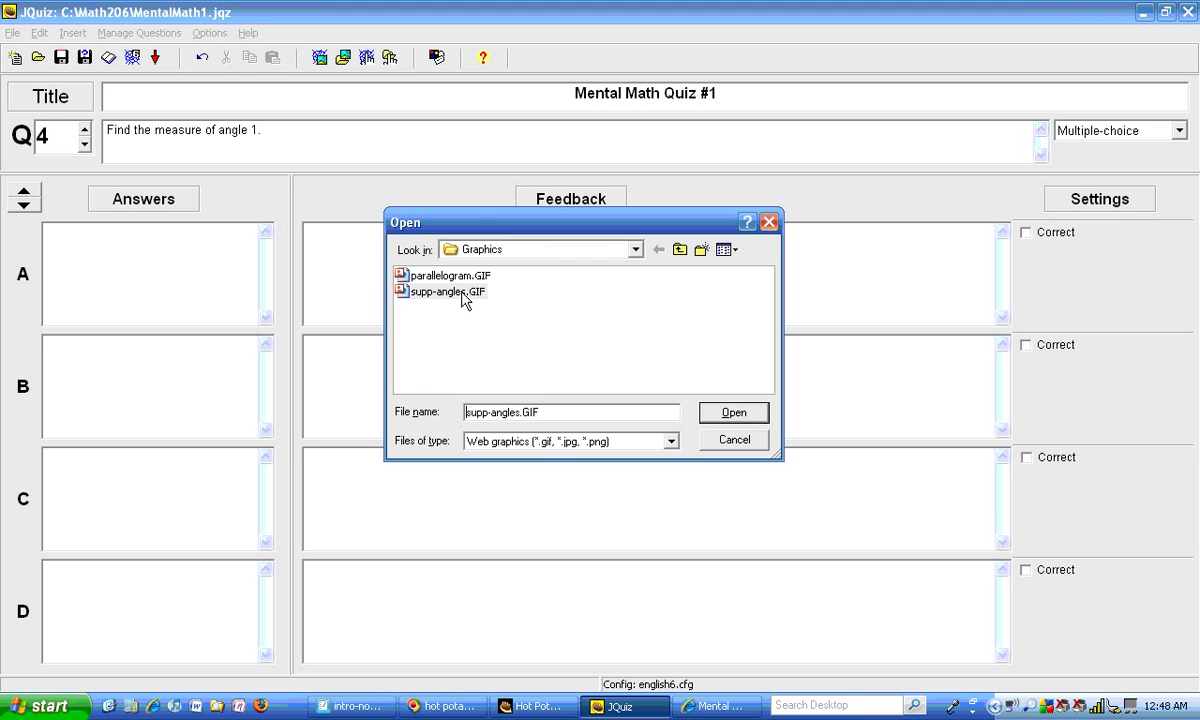
click(731, 414)
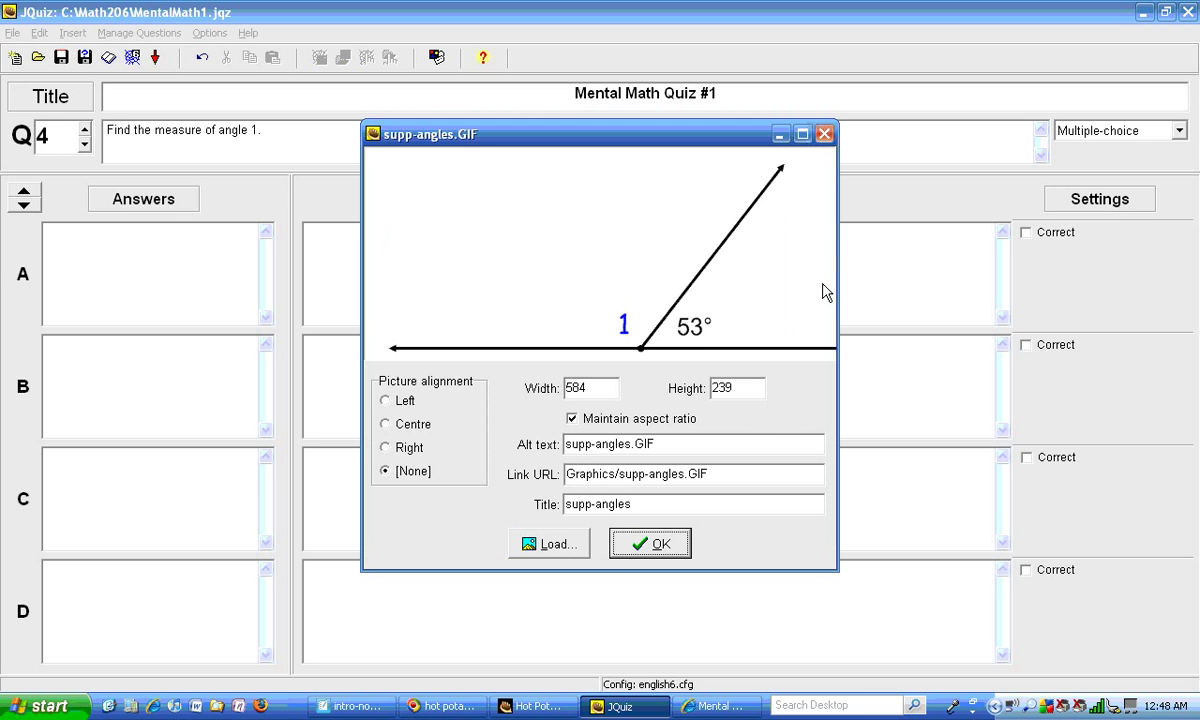
click(660, 544)
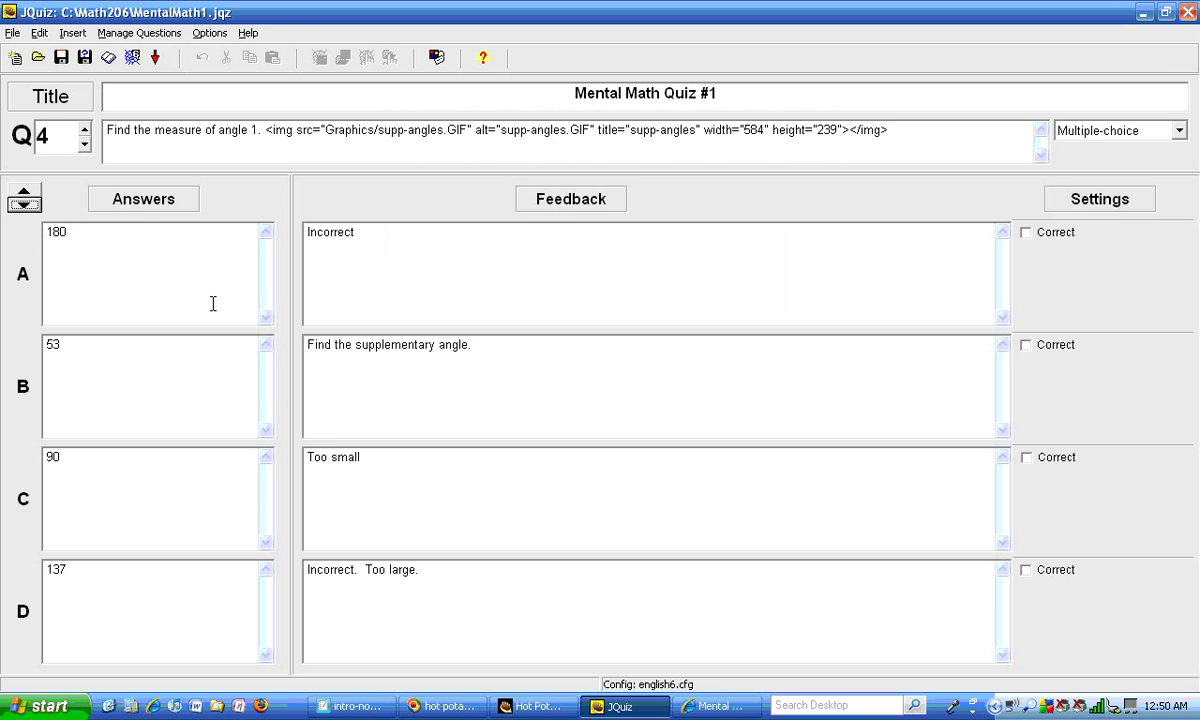
- Mark question 4's answer E, None of the above, as correct and export the quiz as a web page, replacing MentalMath1.htm
click(28, 205)
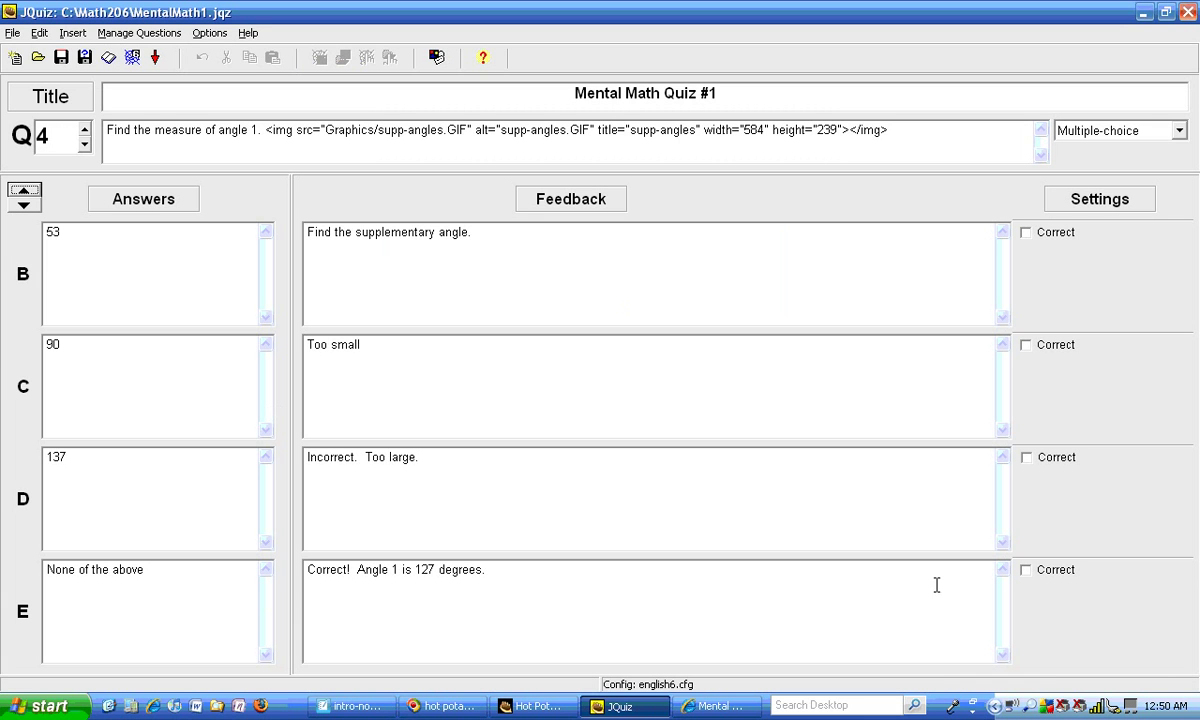
click(1026, 570)
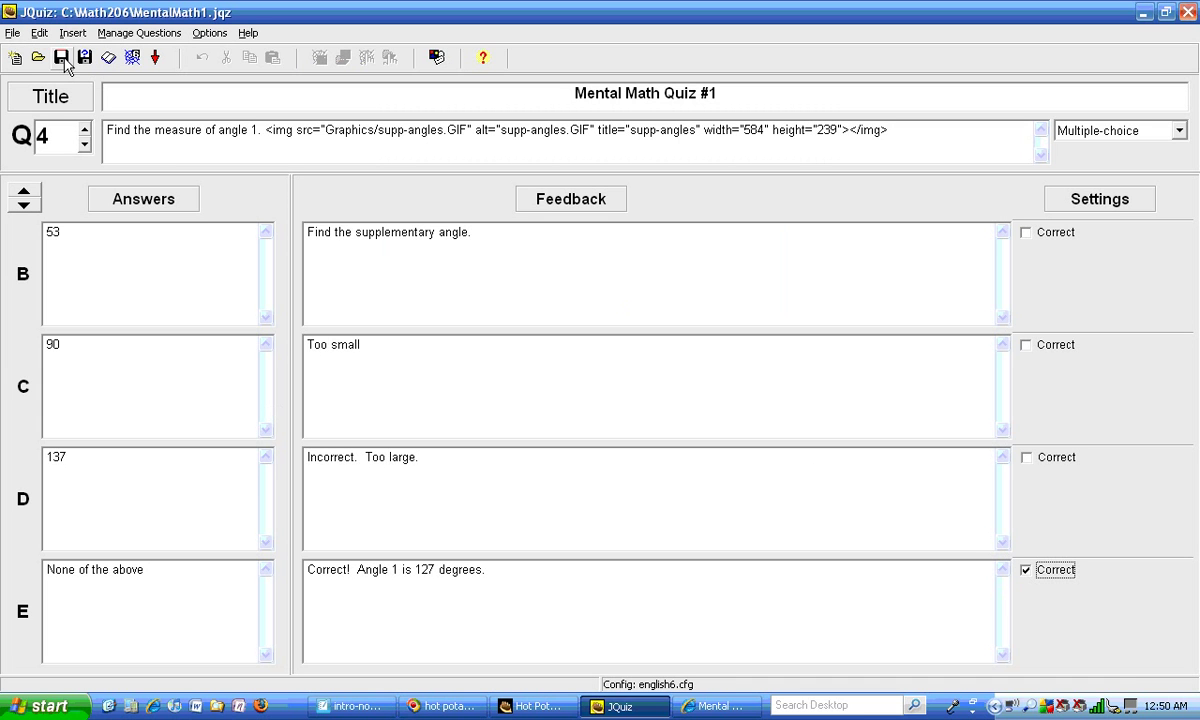
click(135, 60)
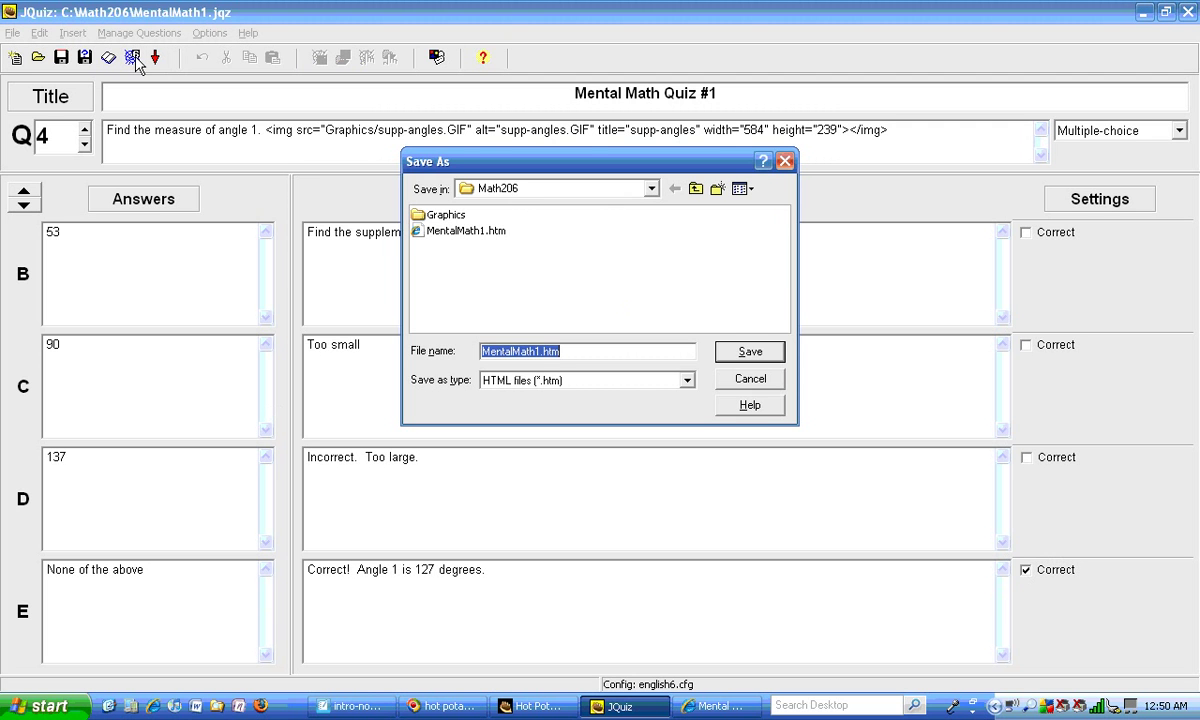
click(748, 354)
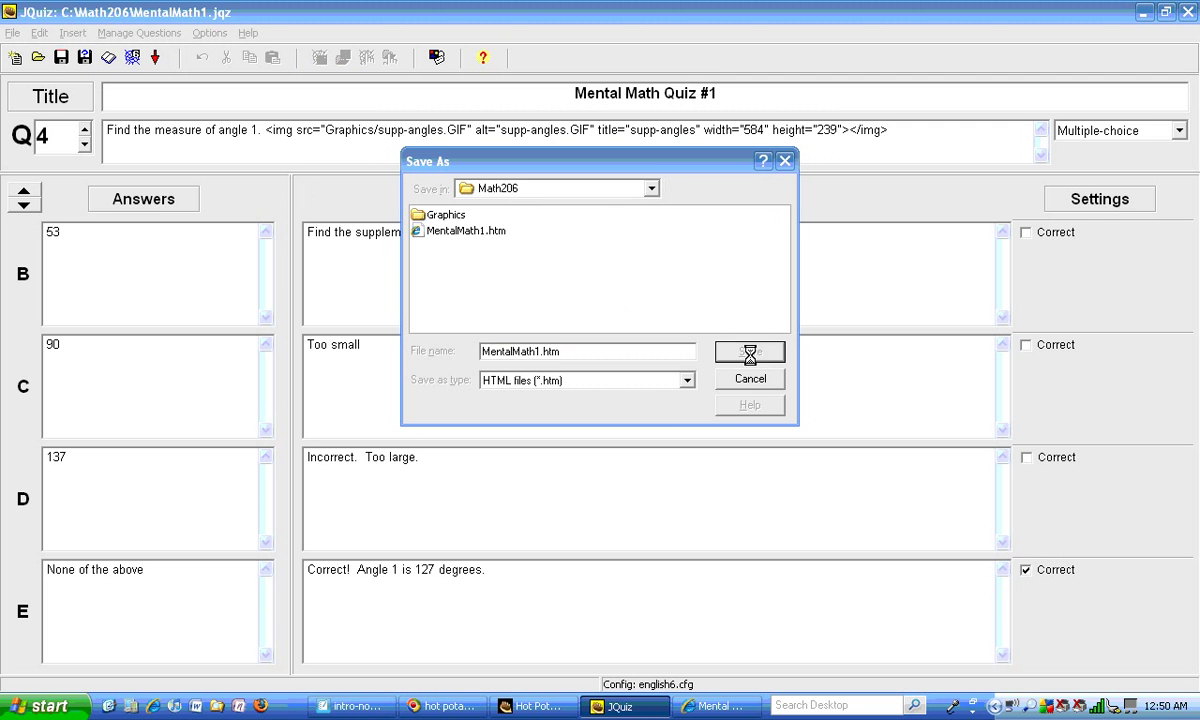
click(580, 410)
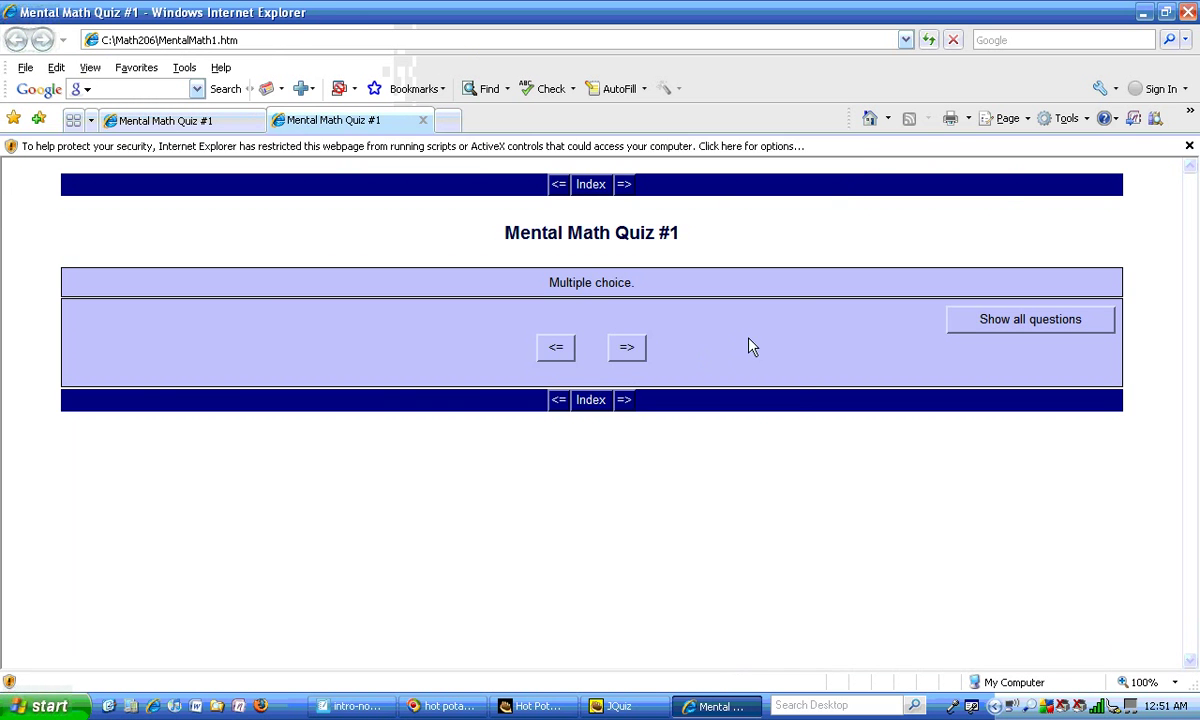
- Allow the blocked active content in the exported quiz and advance to question 4
click(862, 154)
click(884, 157)
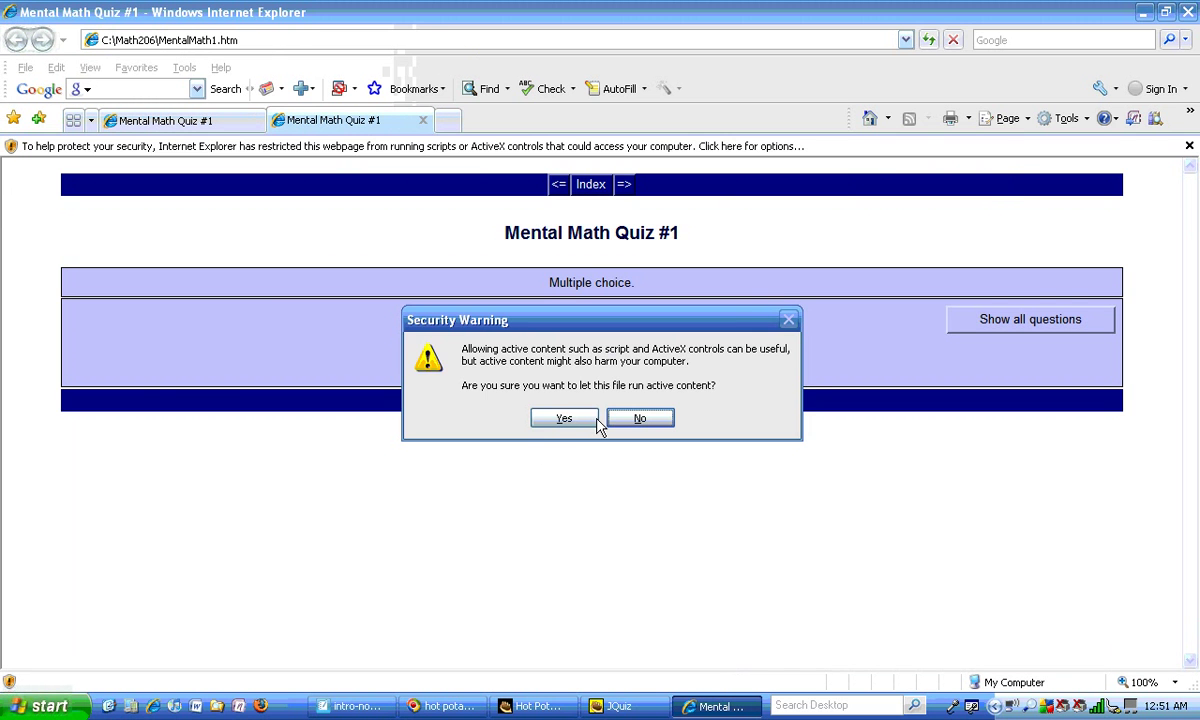
click(565, 420)
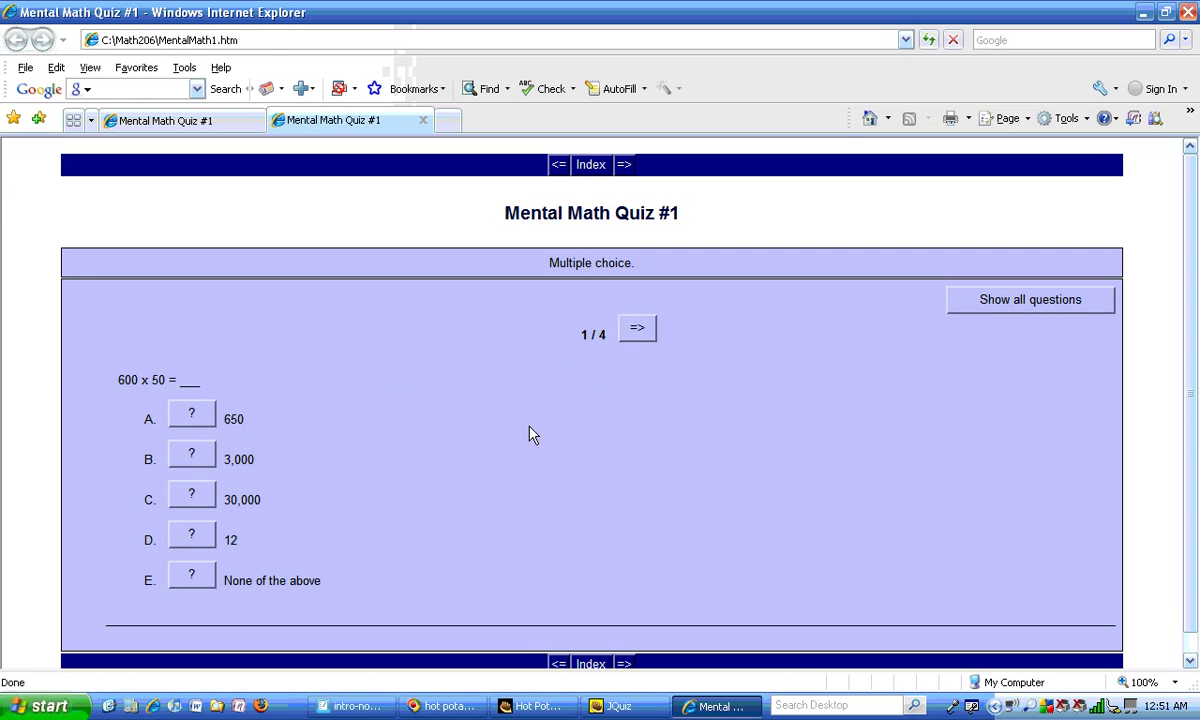
click(640, 330)
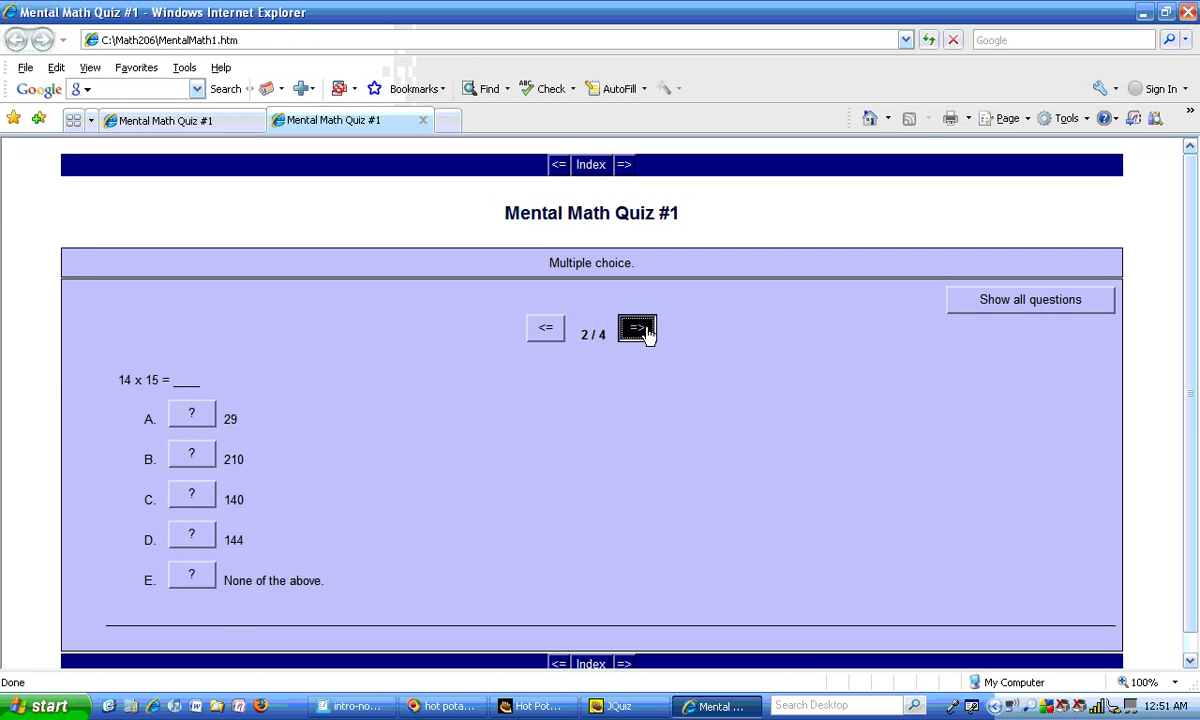
click(643, 331)
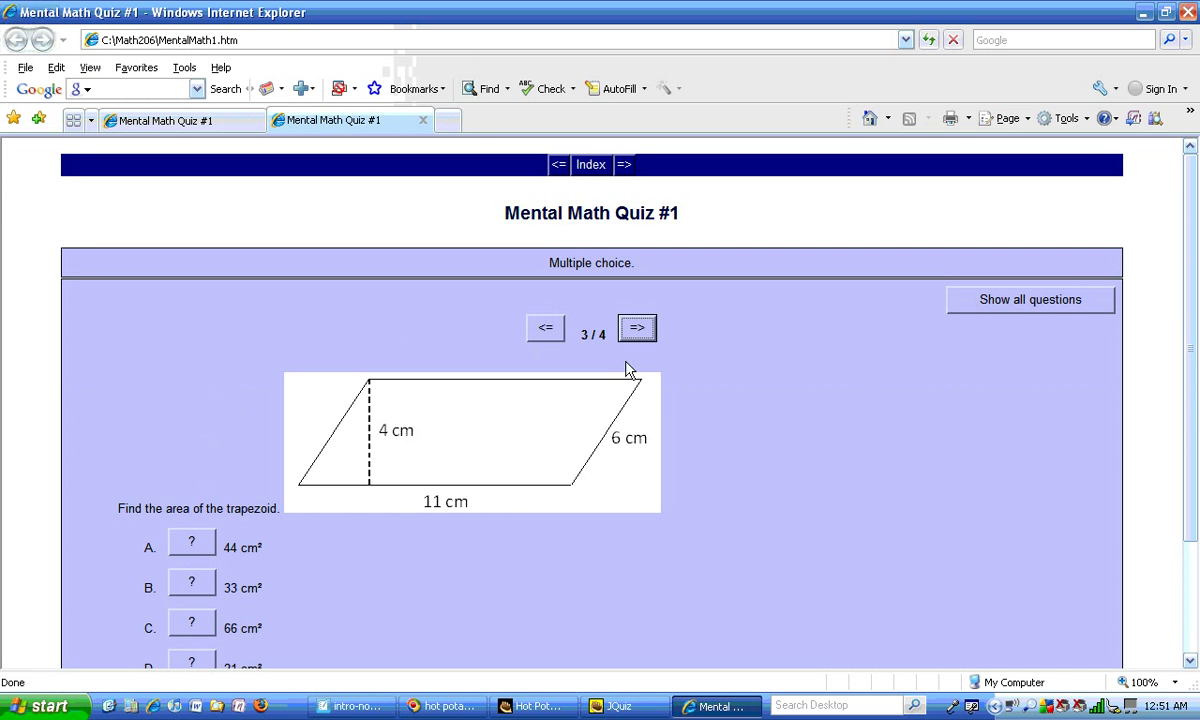
click(638, 331)
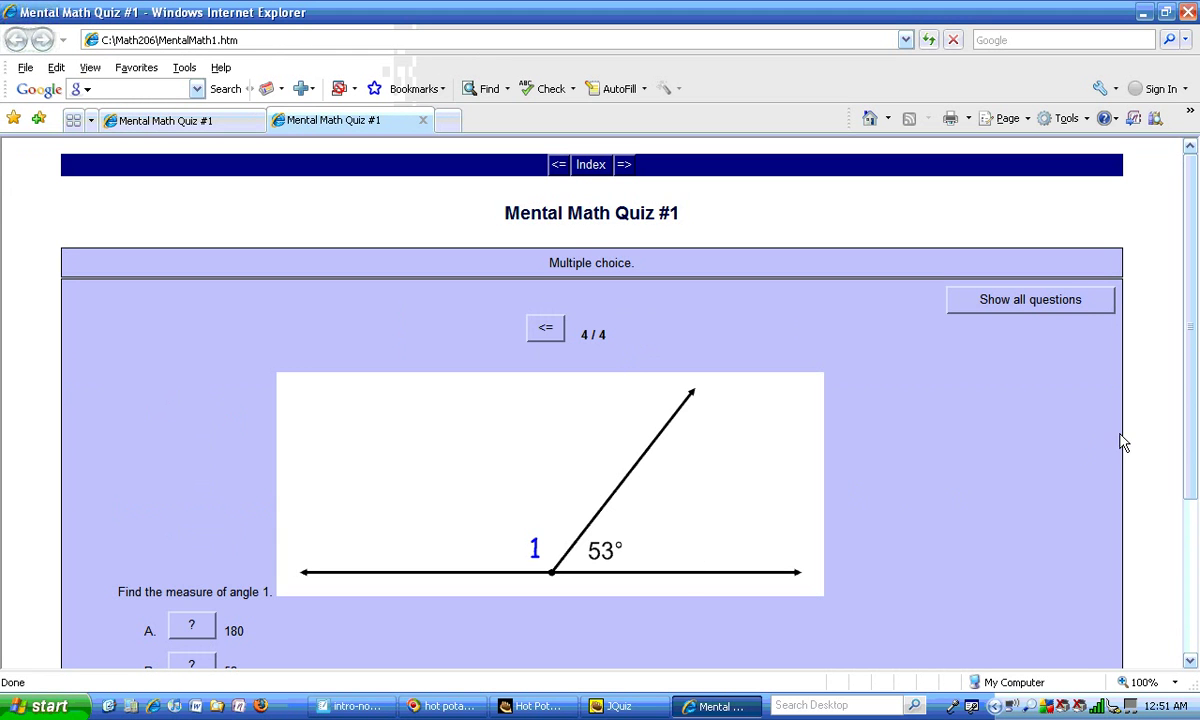
- Answer question 4 with E, None of the above, and dismiss the feedback
scroll(1190, 522, down, 3)
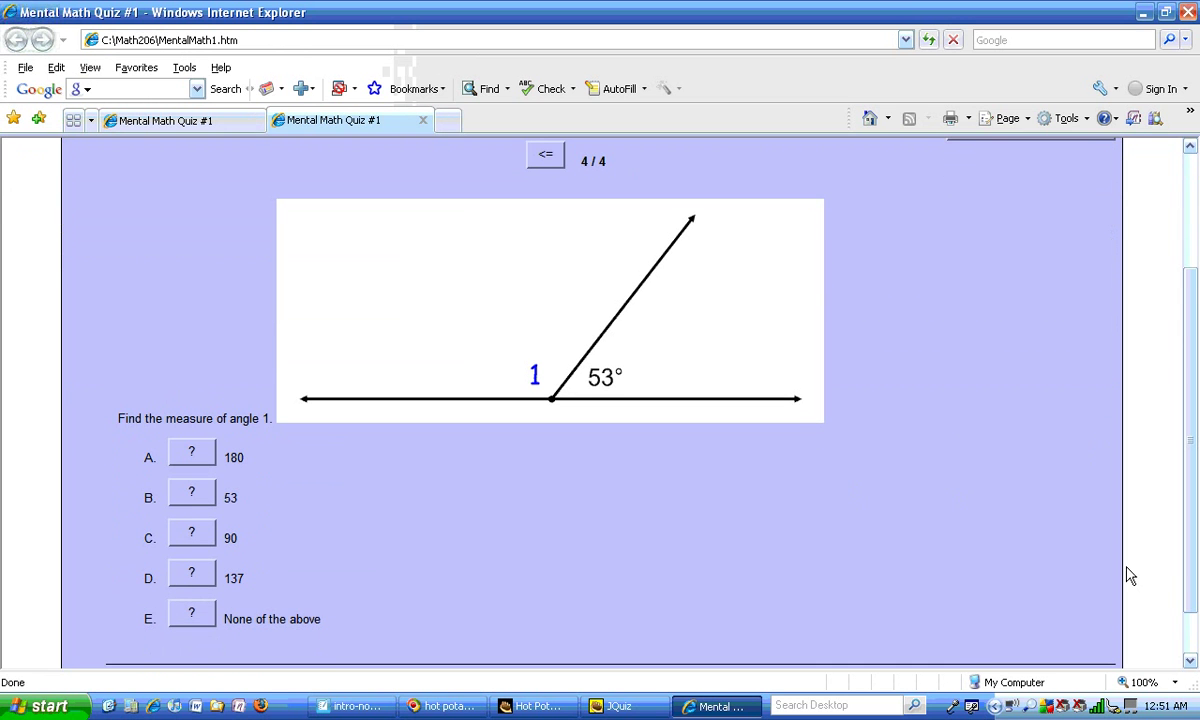
click(198, 617)
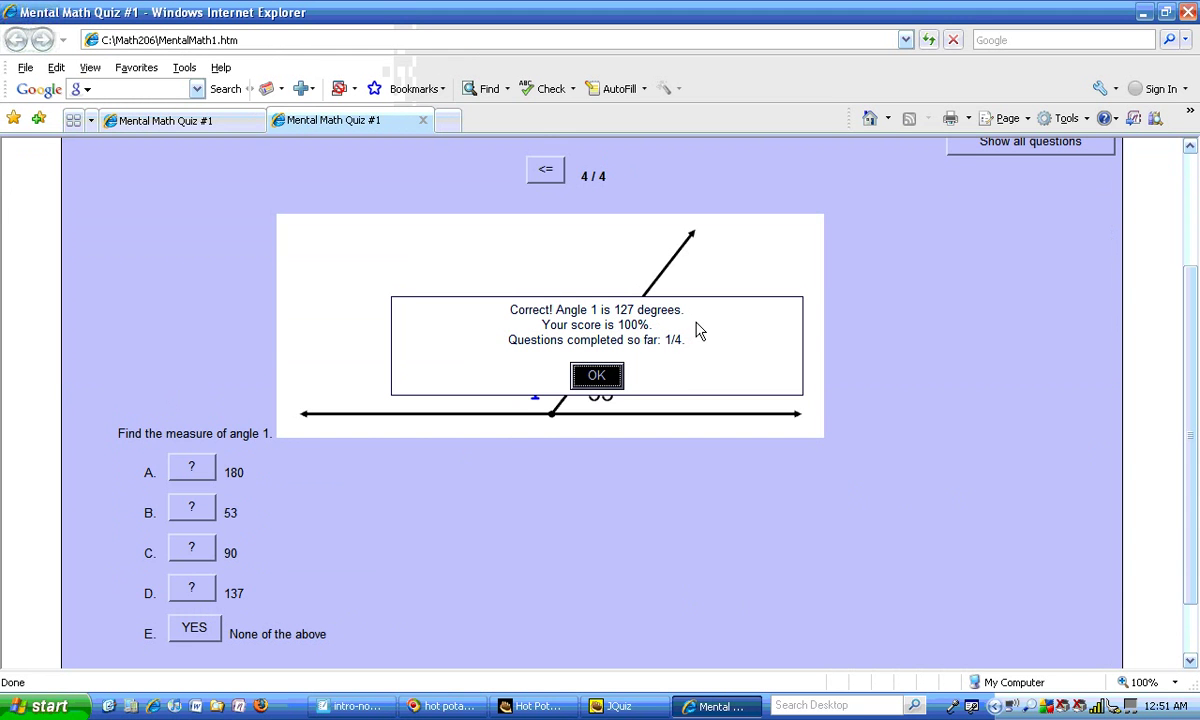
click(596, 378)
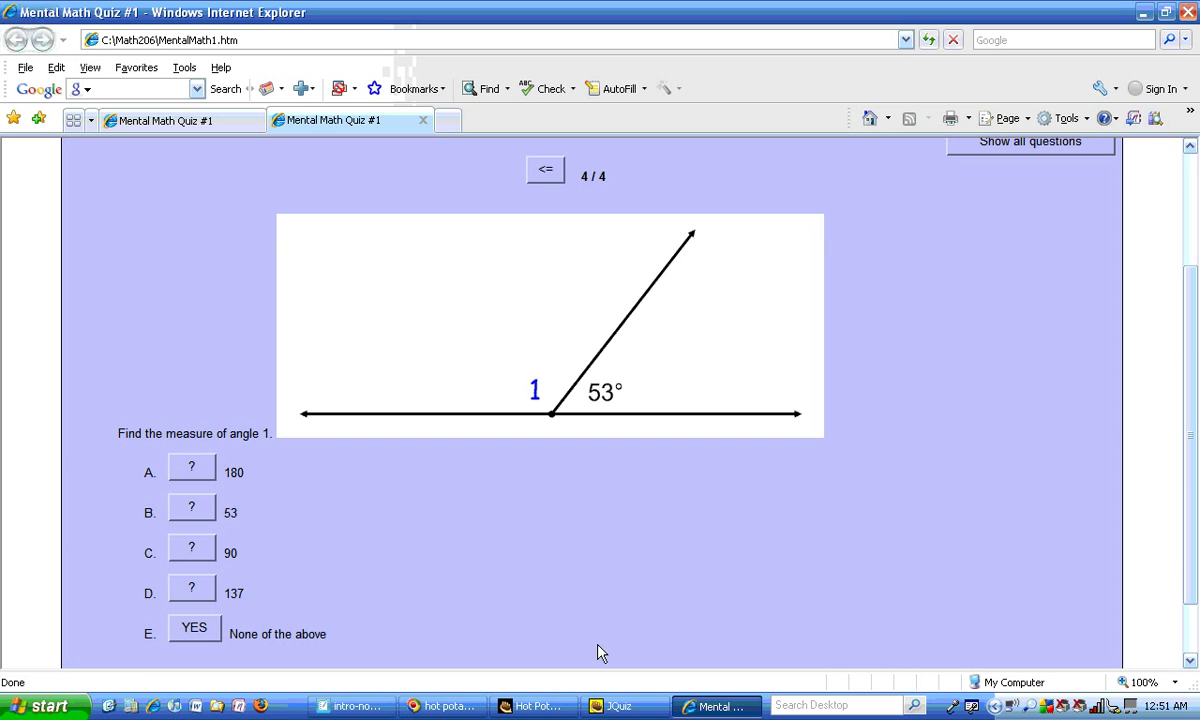
- Switch back to JQuiz and delete the supp-angles.GIF image code from question 4's text
click(624, 707)
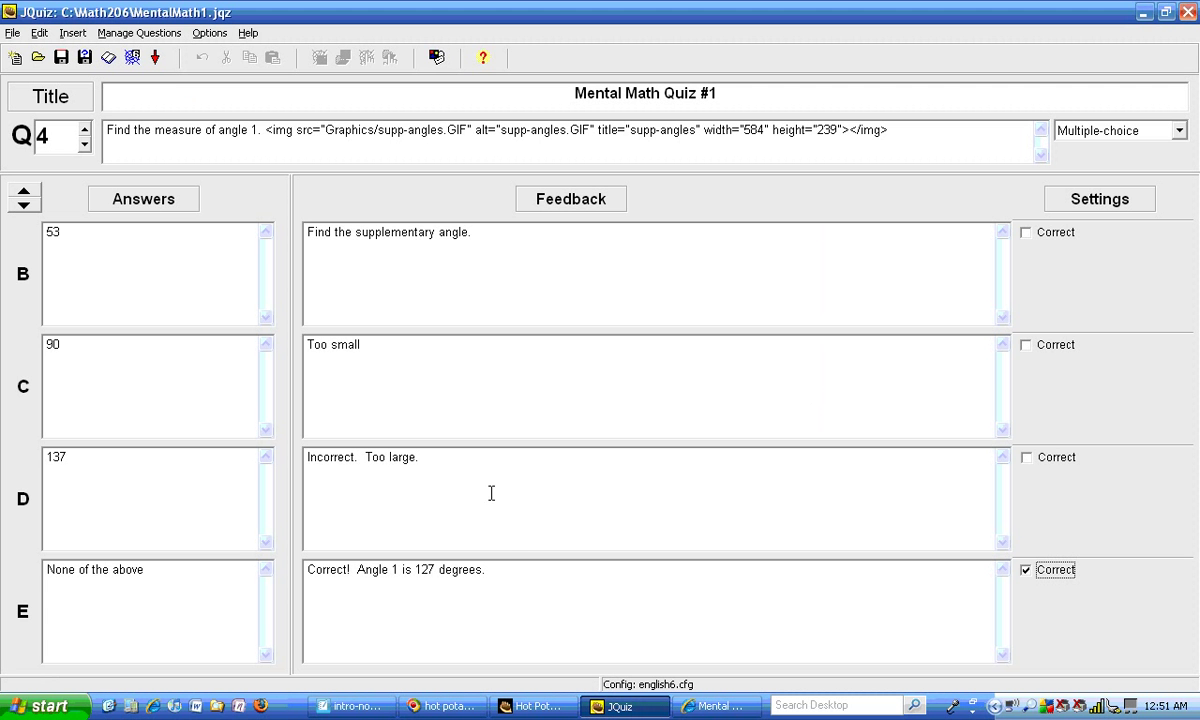
click(442, 122)
drag(893, 129, 263, 143)
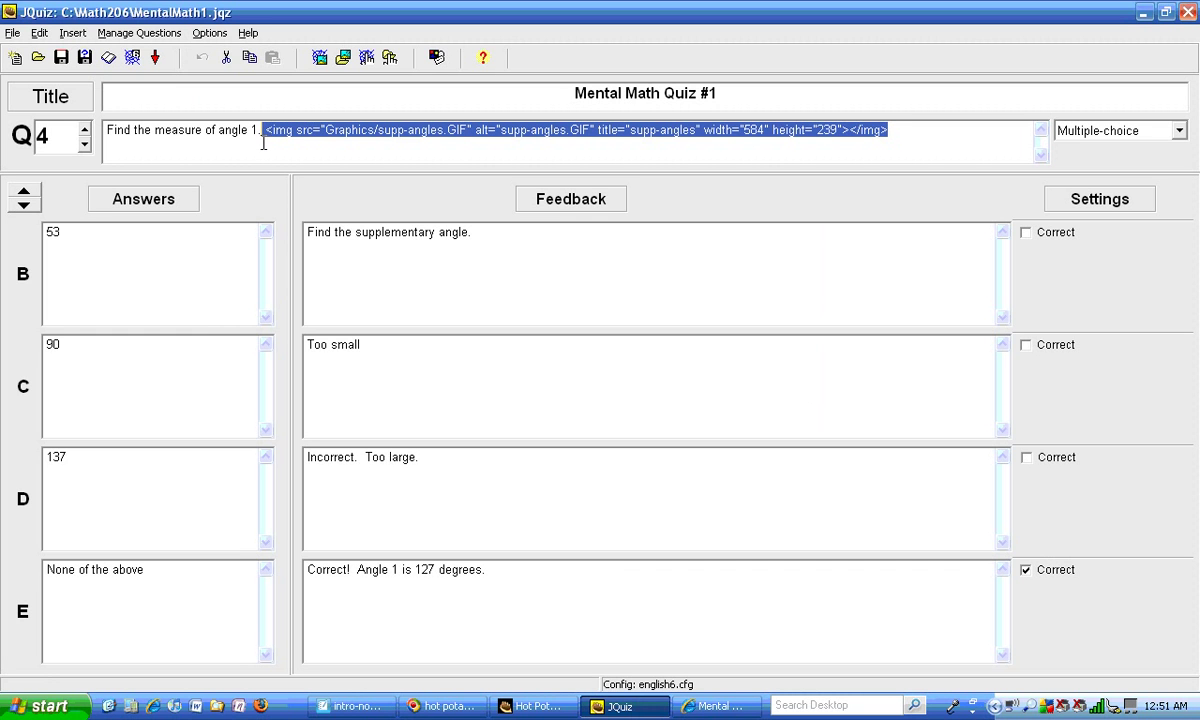
key(Delete)
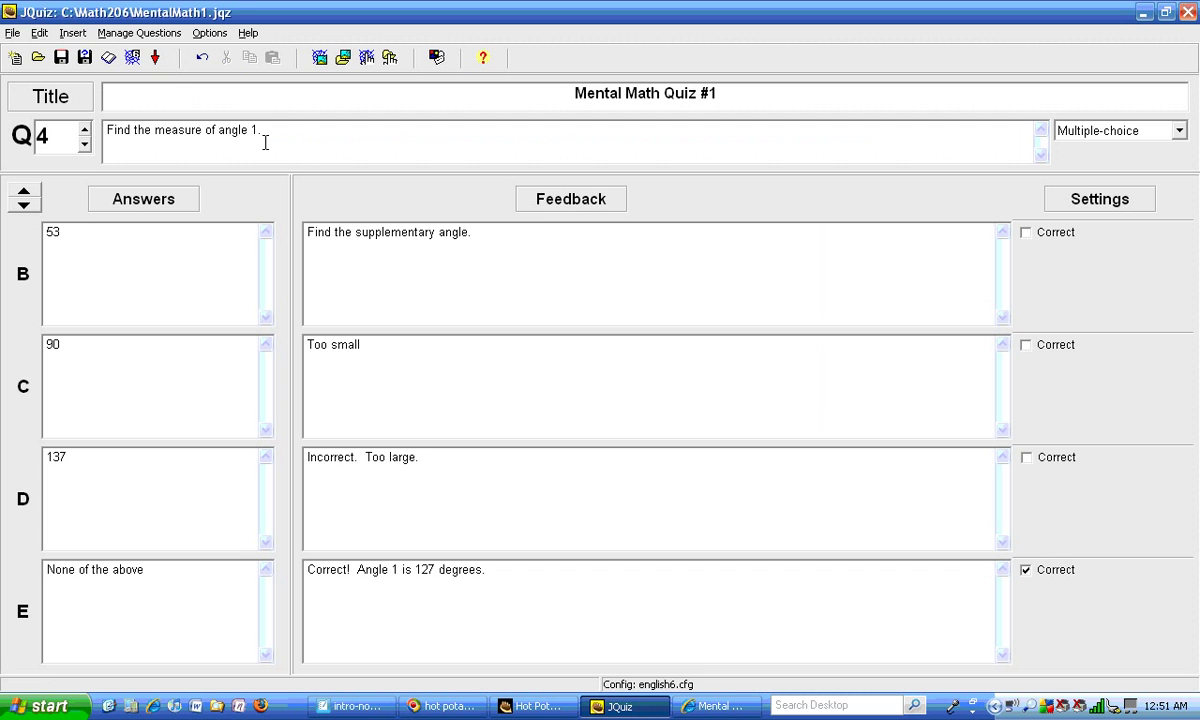
- Insert supp-angles.GIF from the Graphics folder after question 4's text at a width of 350, maintaining the aspect ratio
click(320, 52)
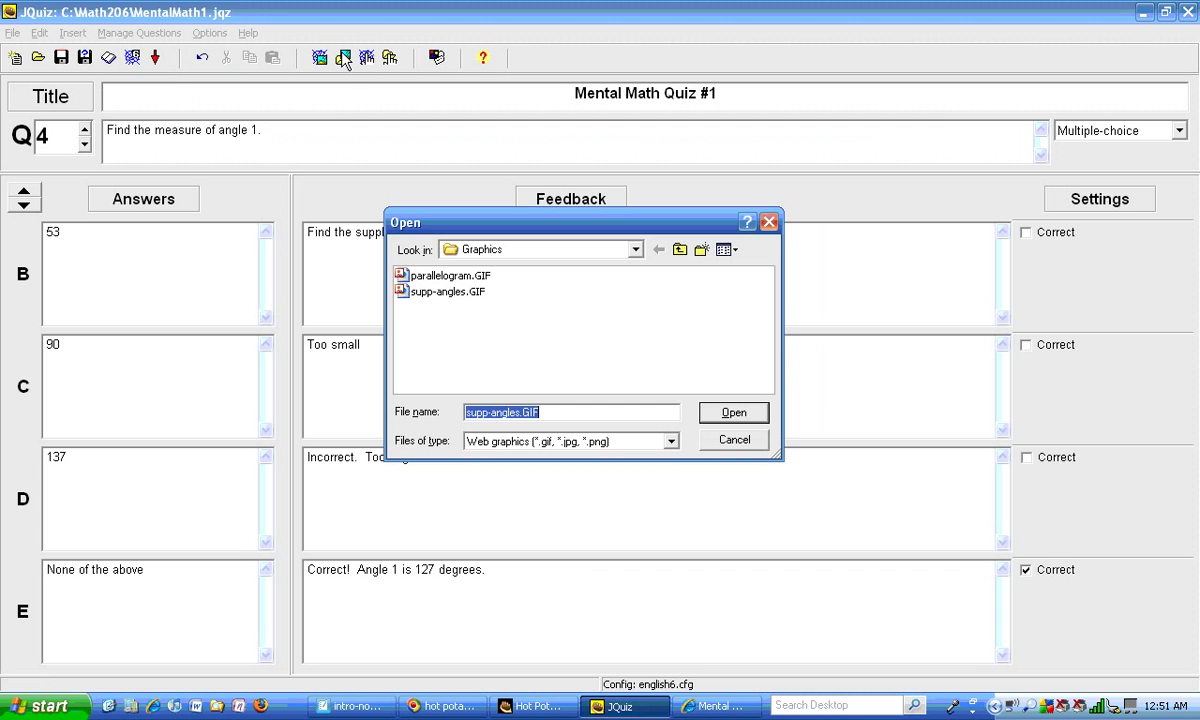
click(450, 294)
click(450, 294)
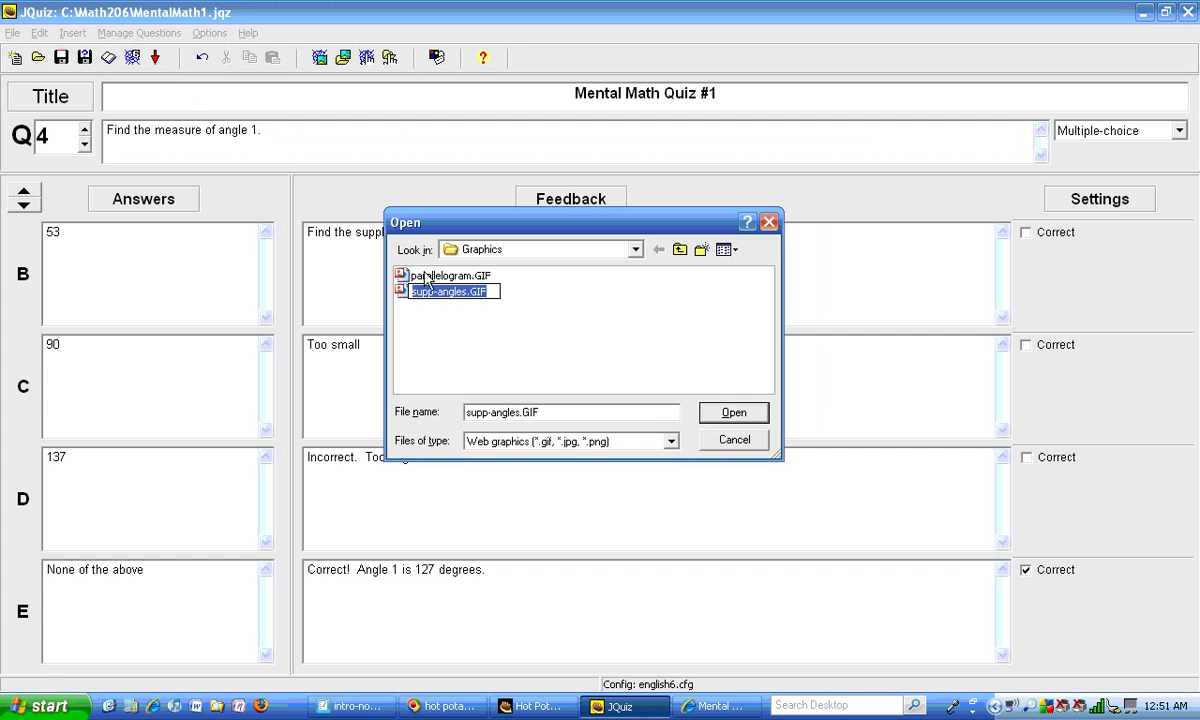
click(401, 292)
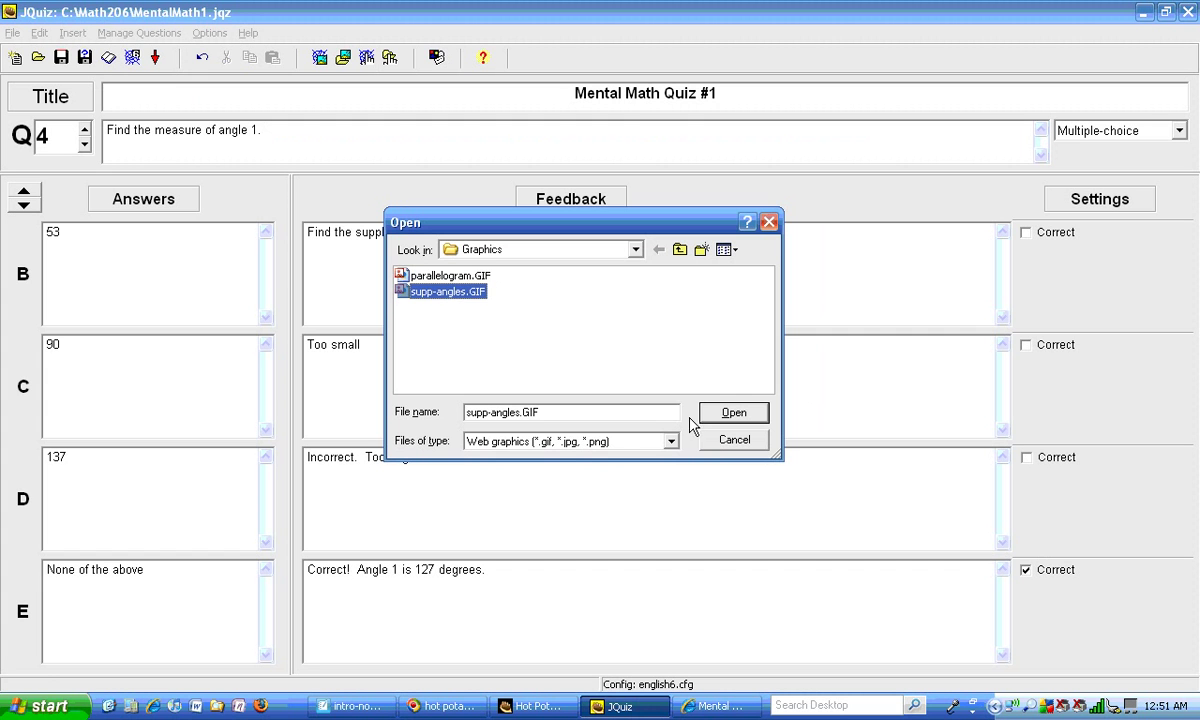
click(726, 413)
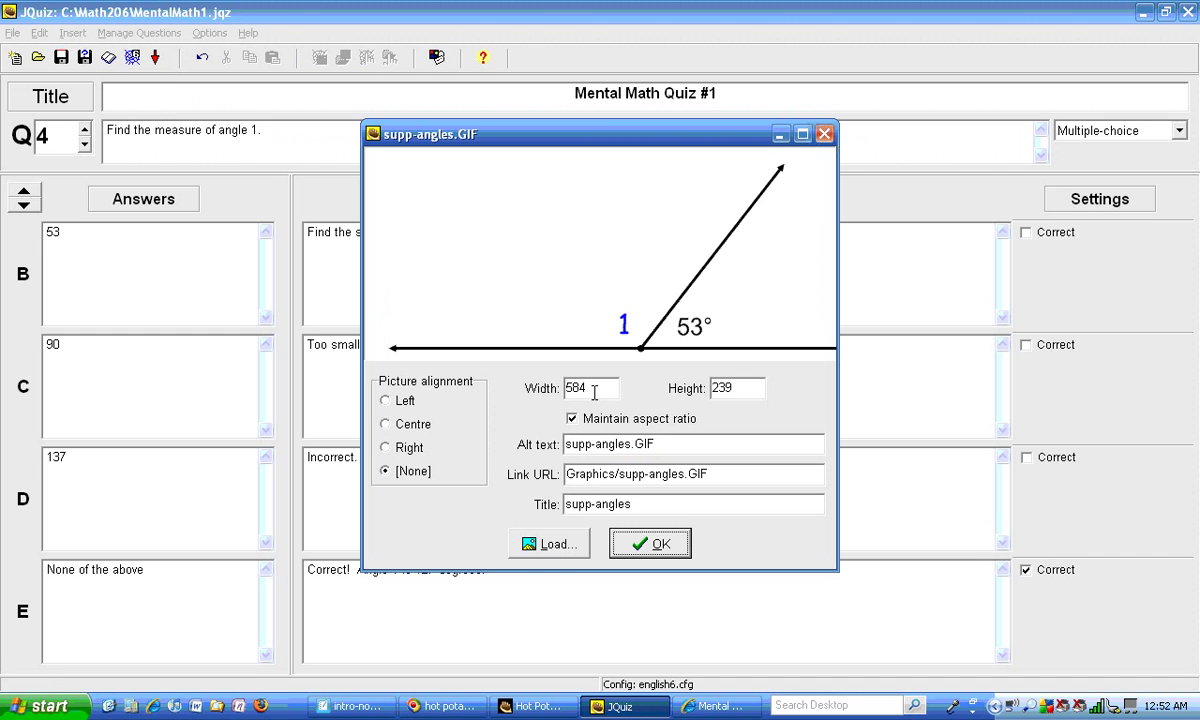
double_click(594, 388)
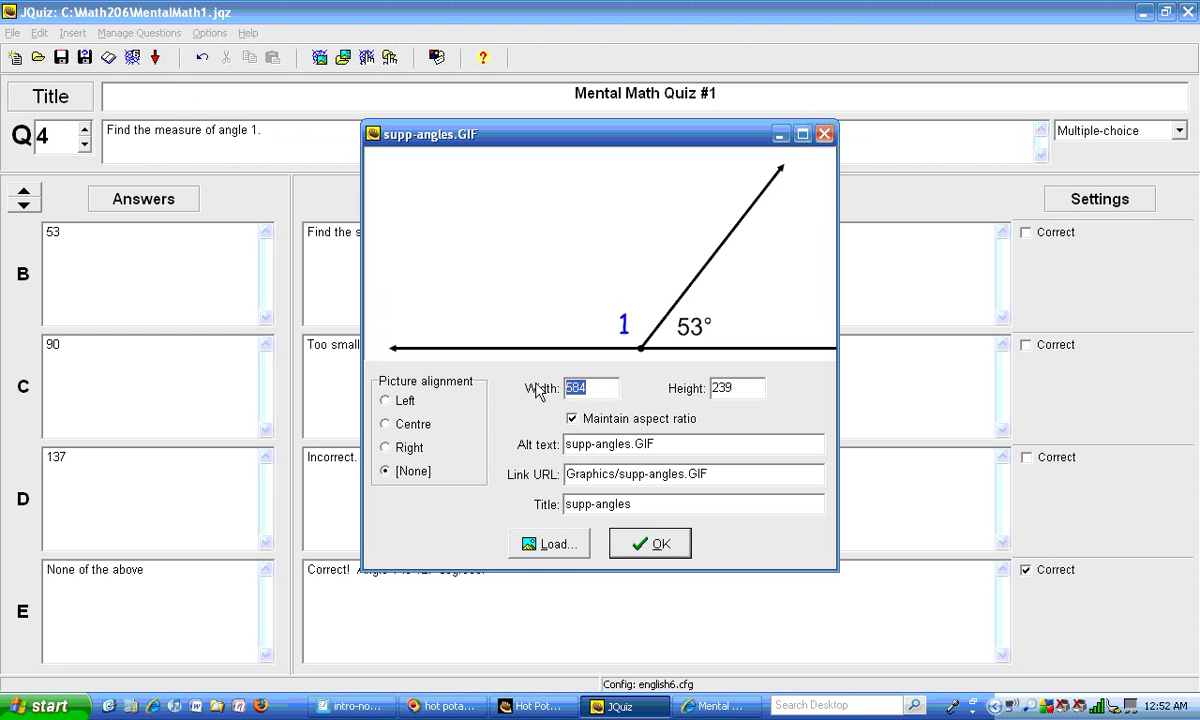
text(350)
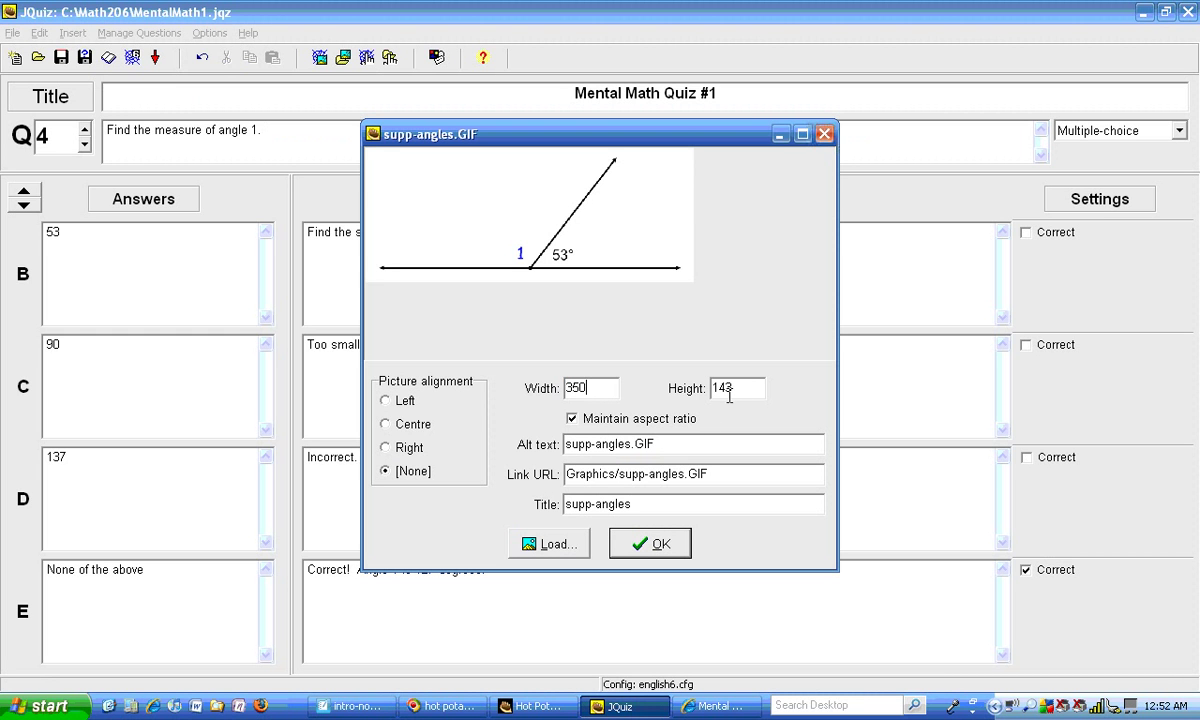
click(652, 544)
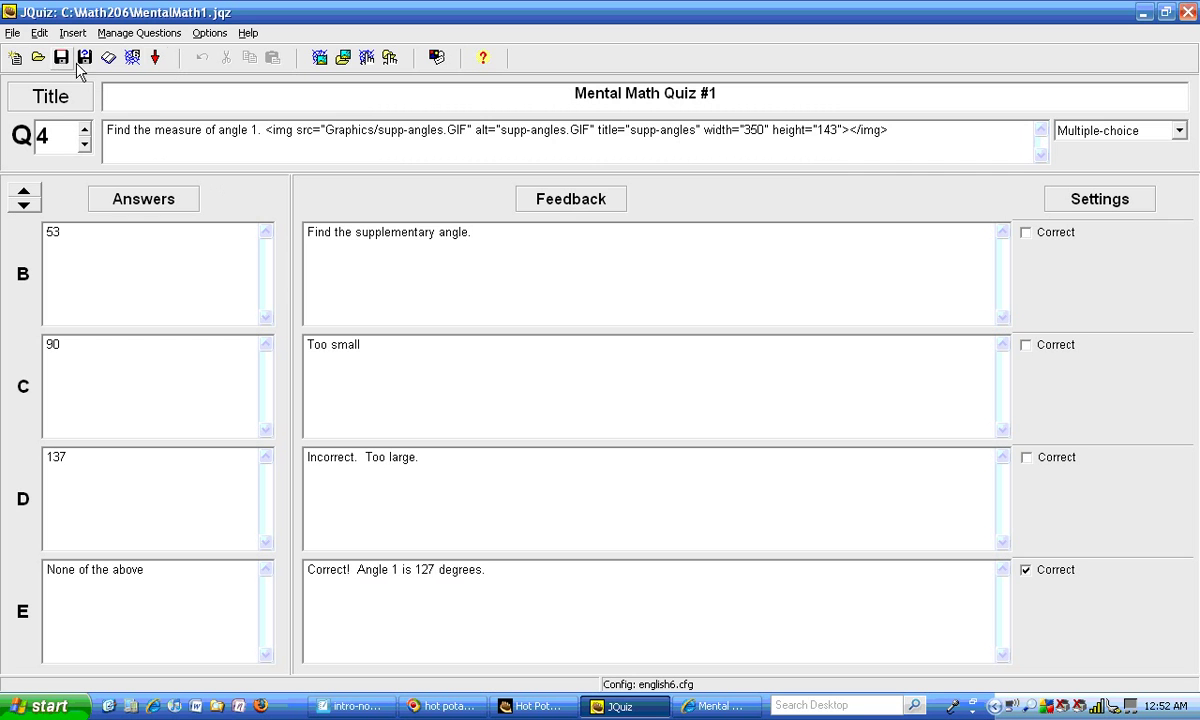
- Export the quiz as a web page over the existing MentalMath1.htm and view the exercise in the browser
click(134, 60)
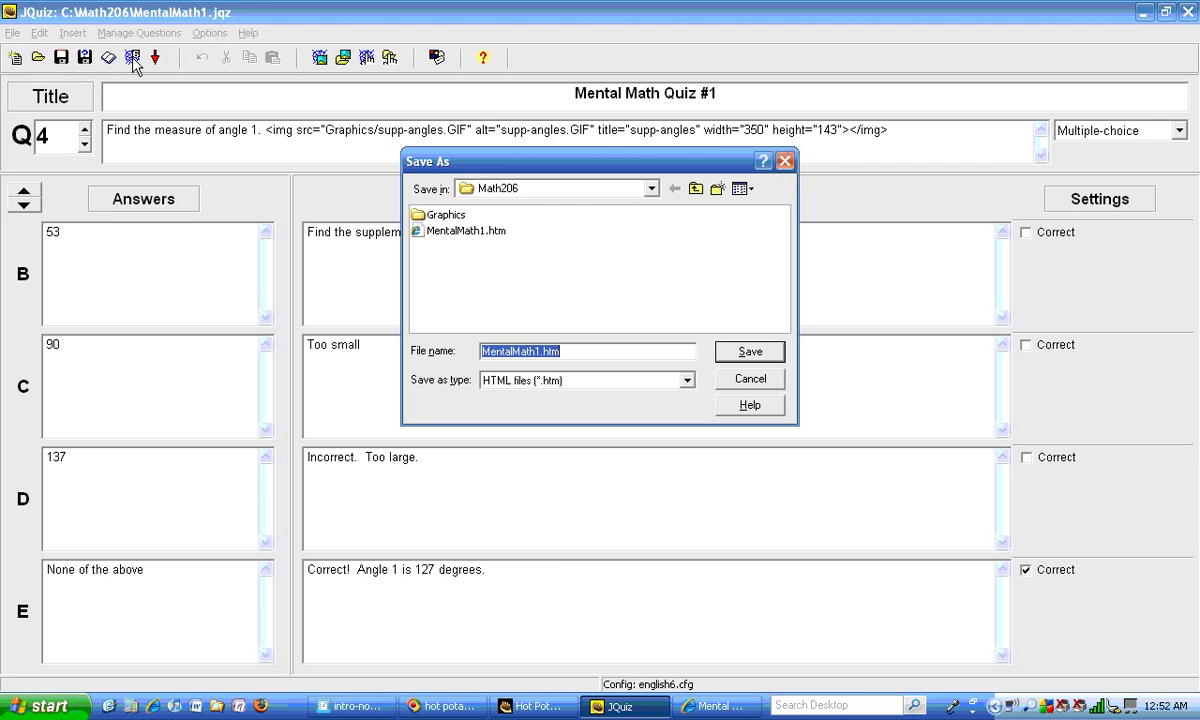
click(740, 352)
click(581, 409)
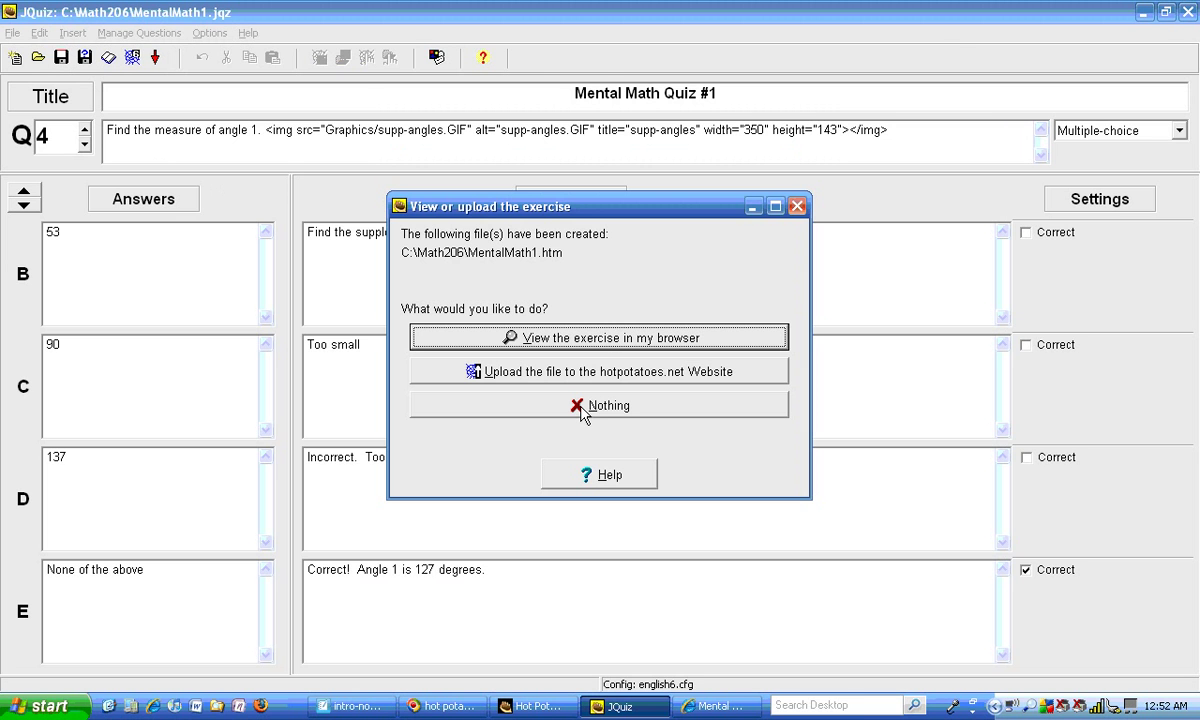
click(563, 337)
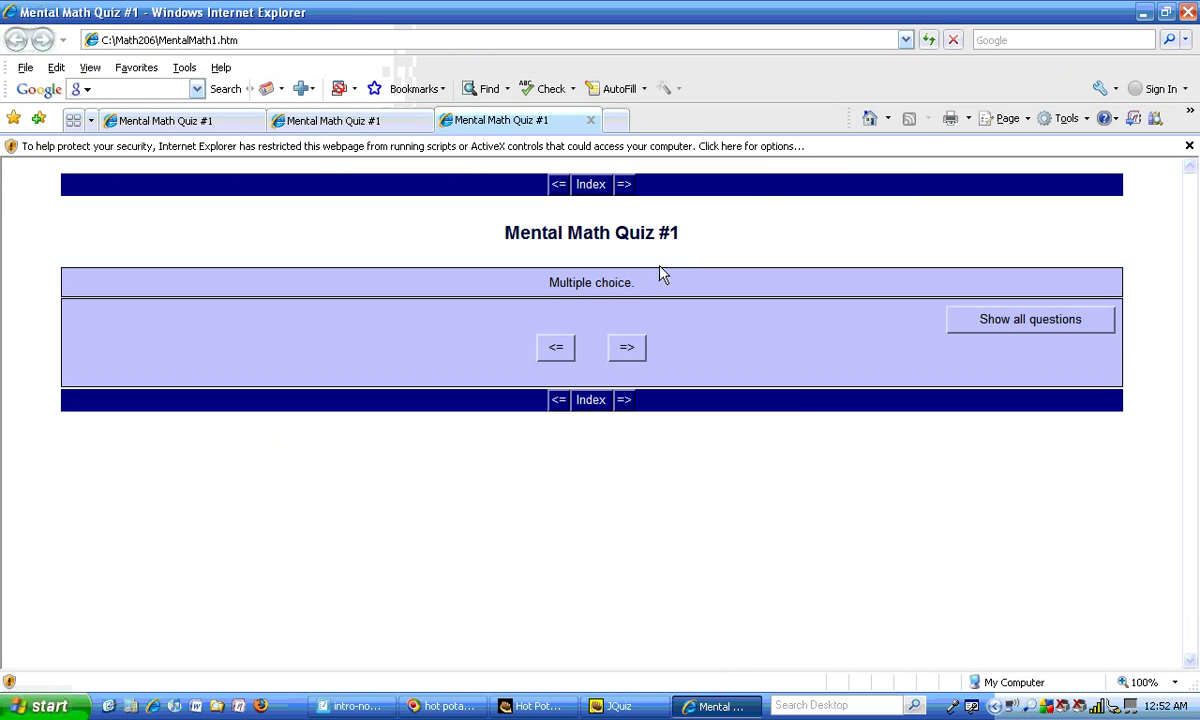
- Allow the blocked content in the re-exported quiz and go to question 4 to check the resized angle picture
click(766, 150)
click(795, 155)
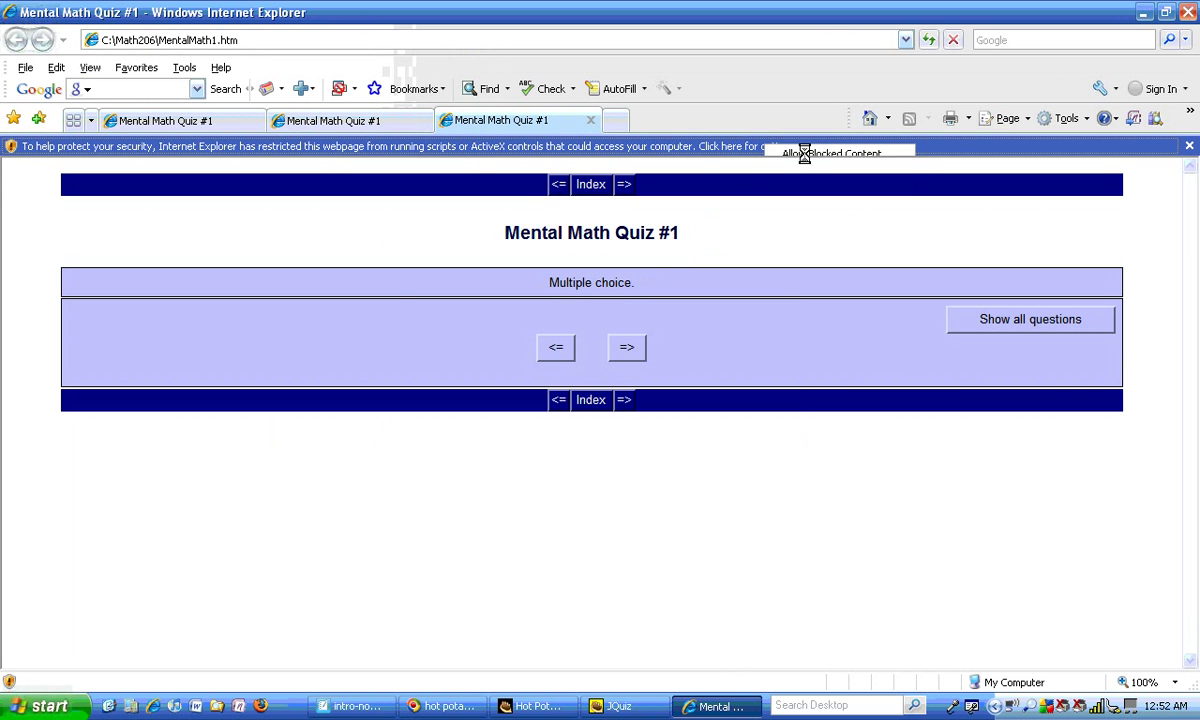
click(564, 418)
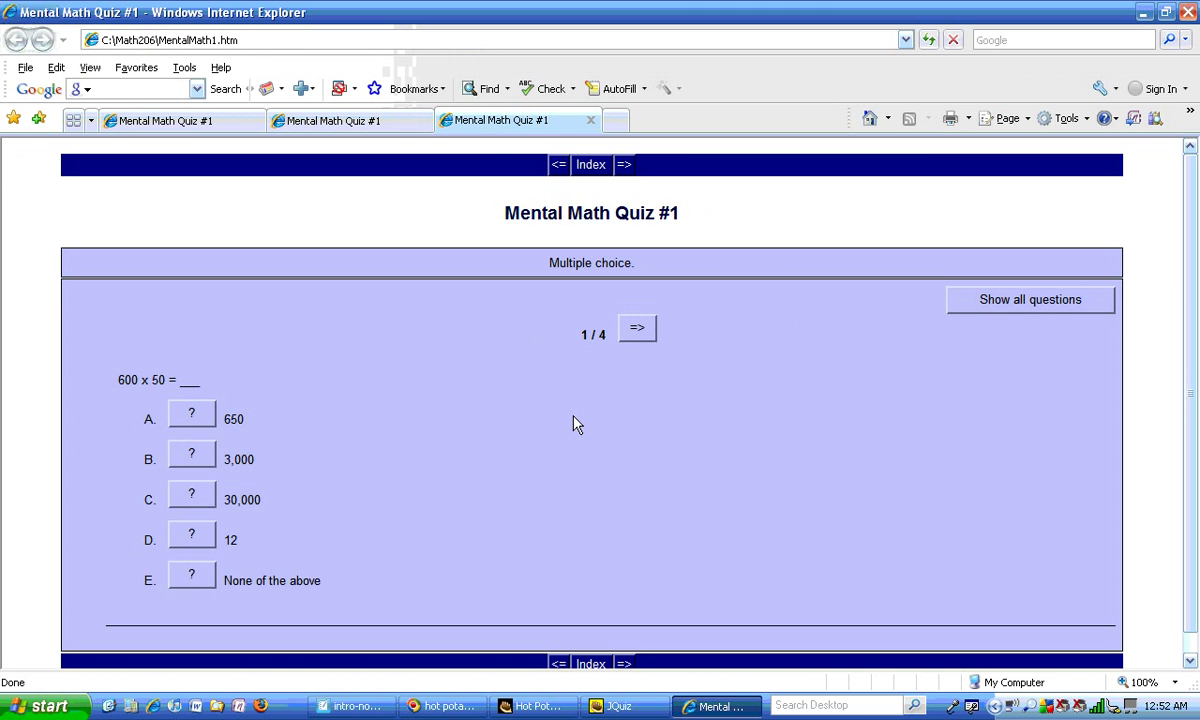
click(636, 335)
click(636, 335)
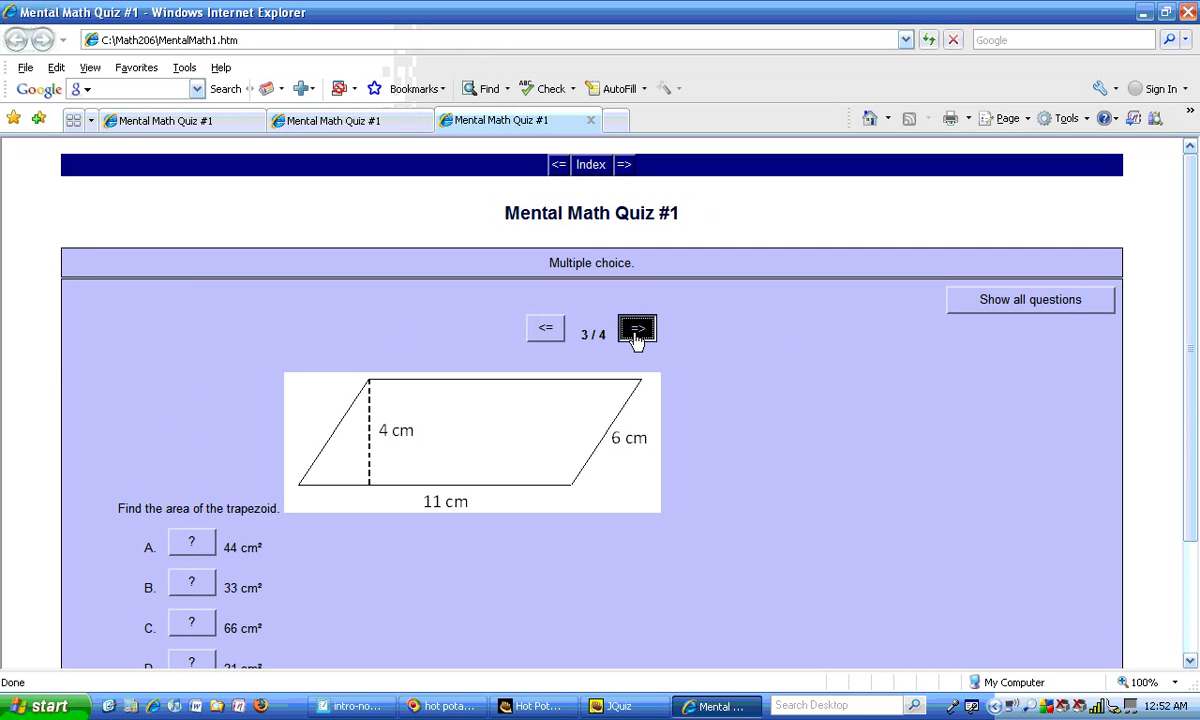
click(636, 335)
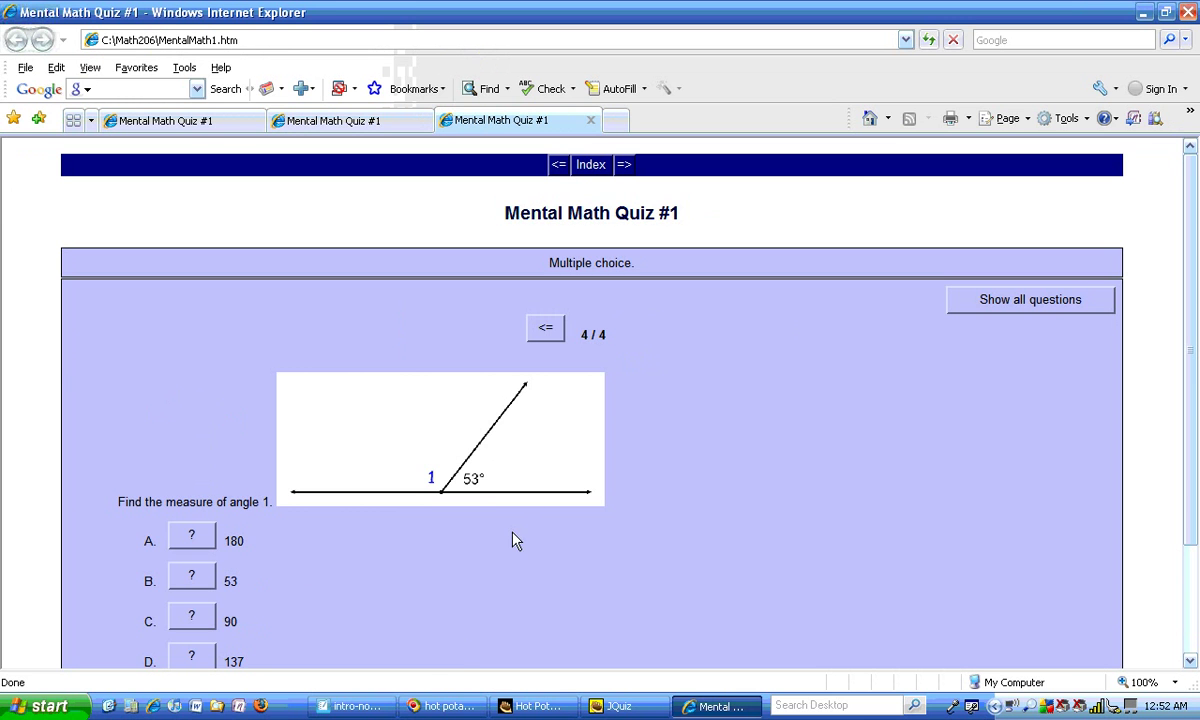
- Switch to intro-notebook in SMART Notebook and show page 5 on adding quiz graphics, followed by the page 4 overview
click(358, 705)
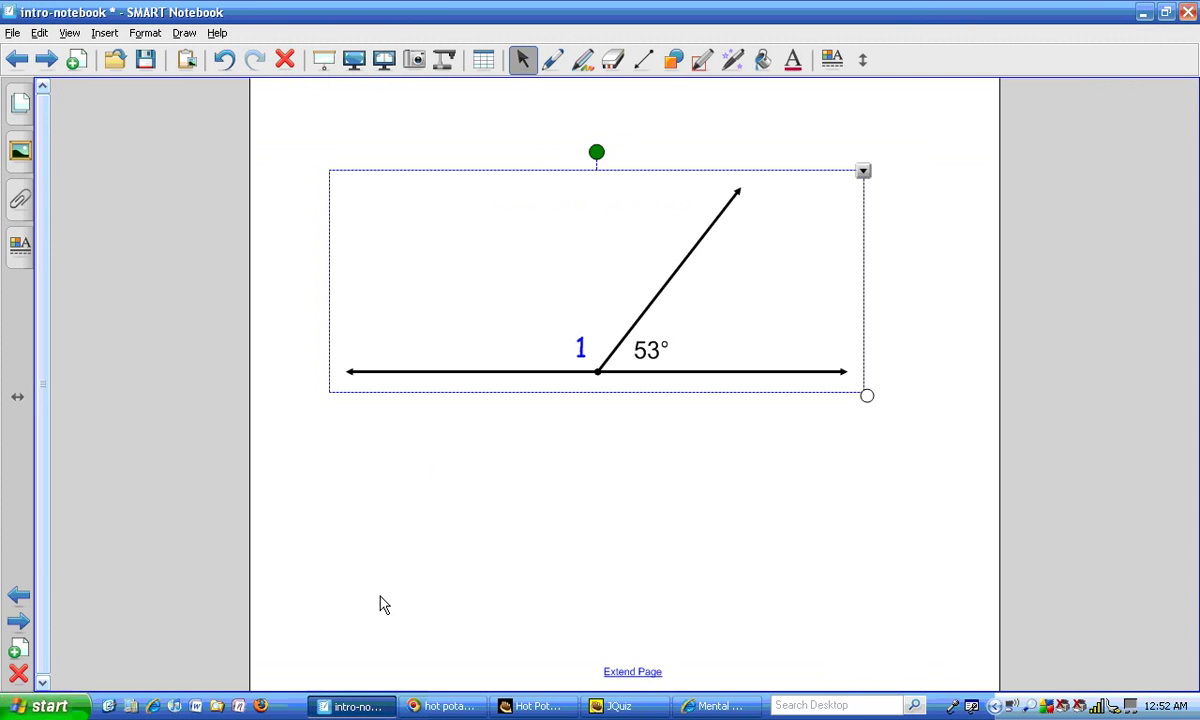
click(20, 103)
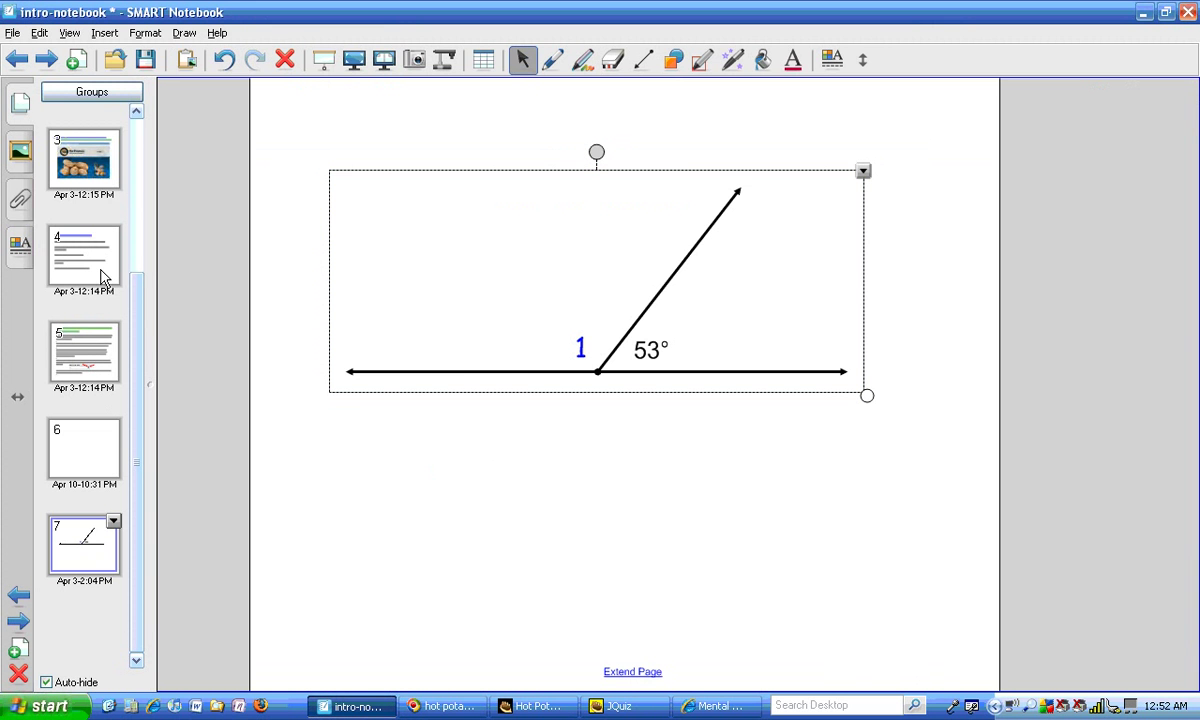
click(98, 345)
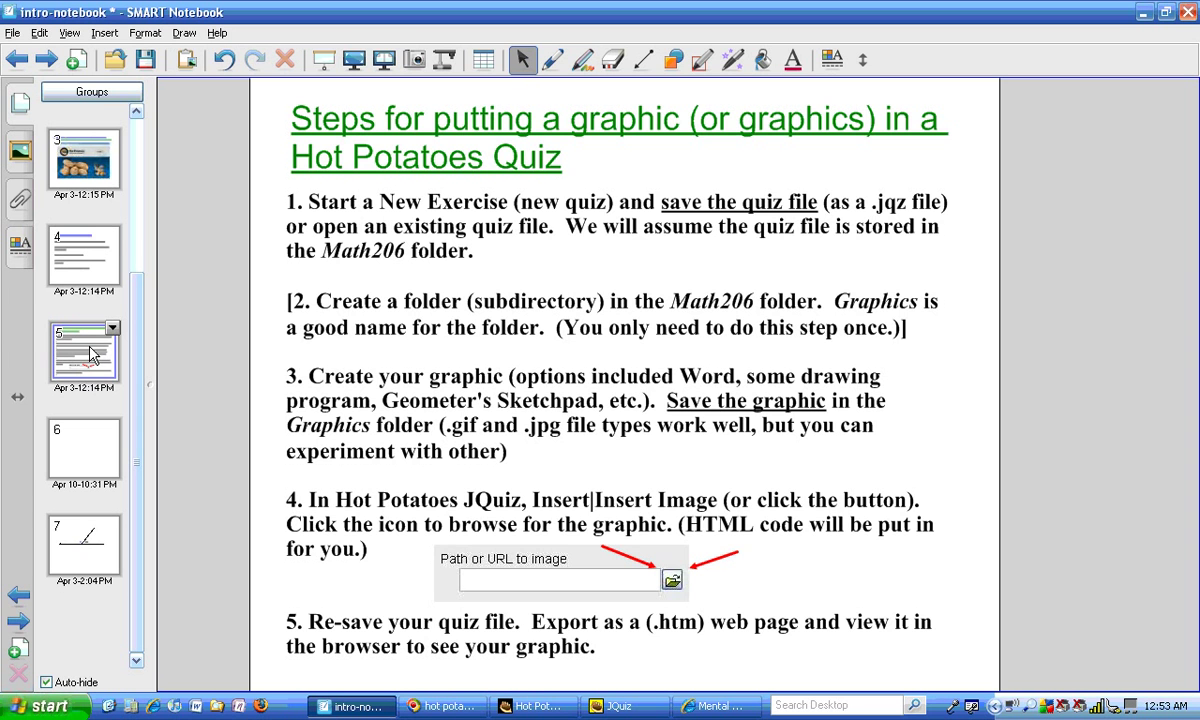
click(84, 259)
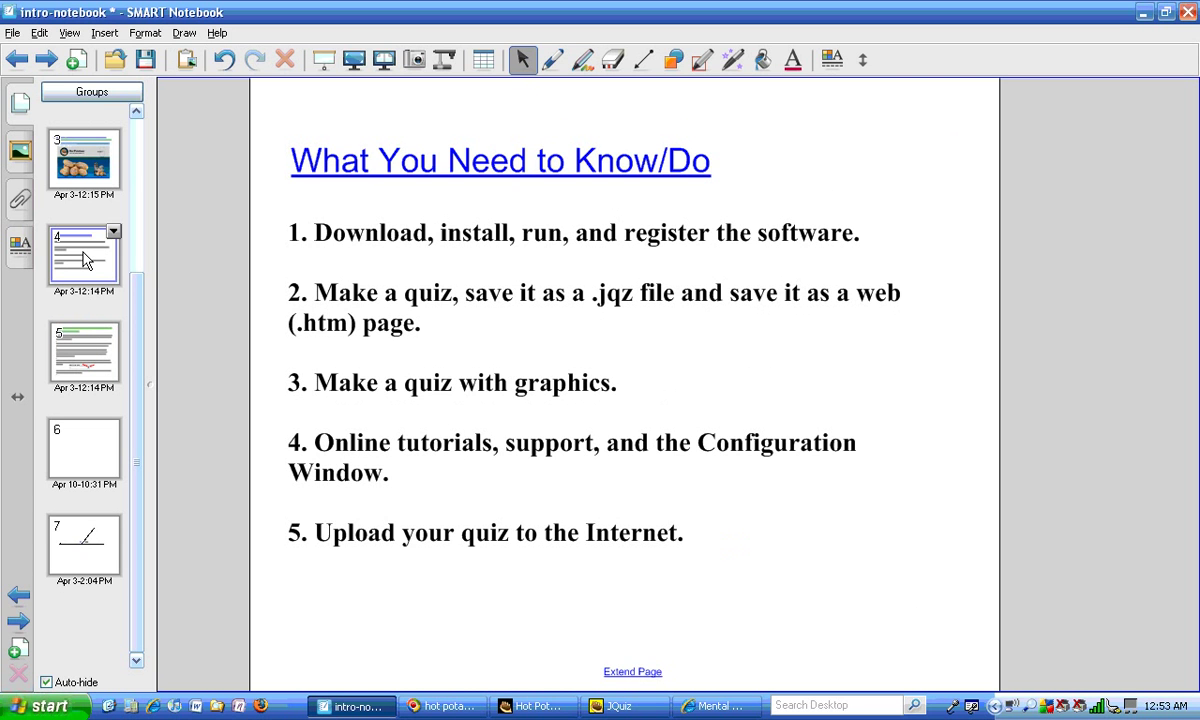